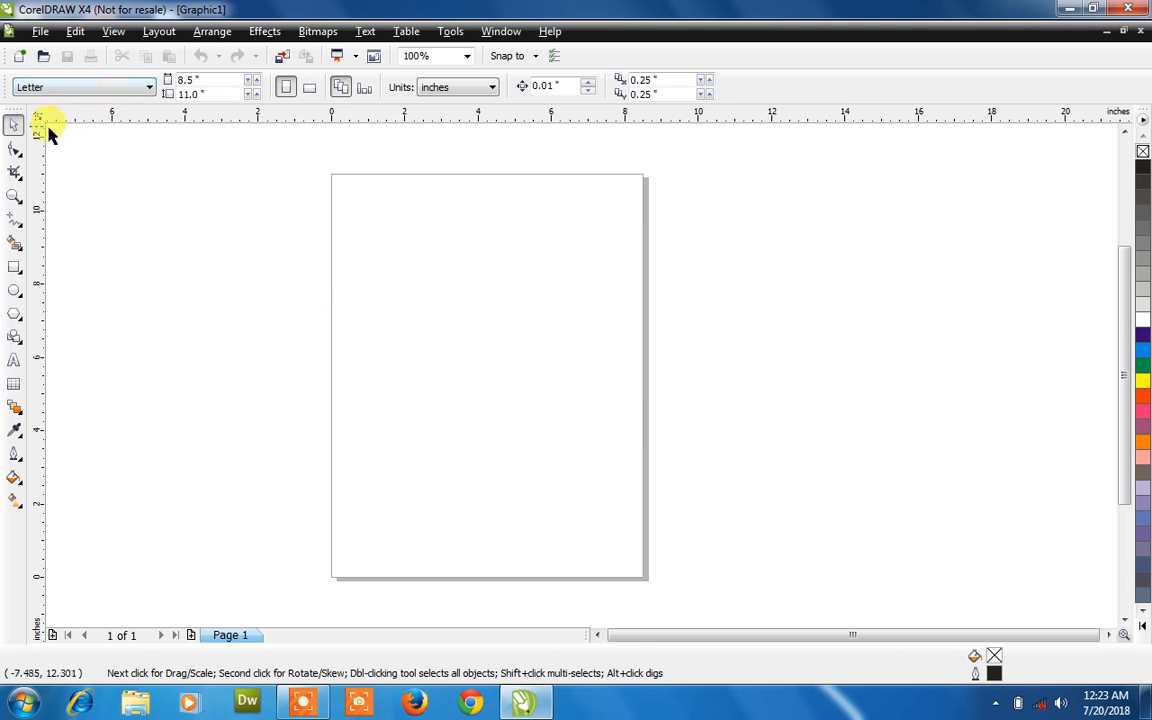
{"action": "left_click", "coordinate": [20, 150]}
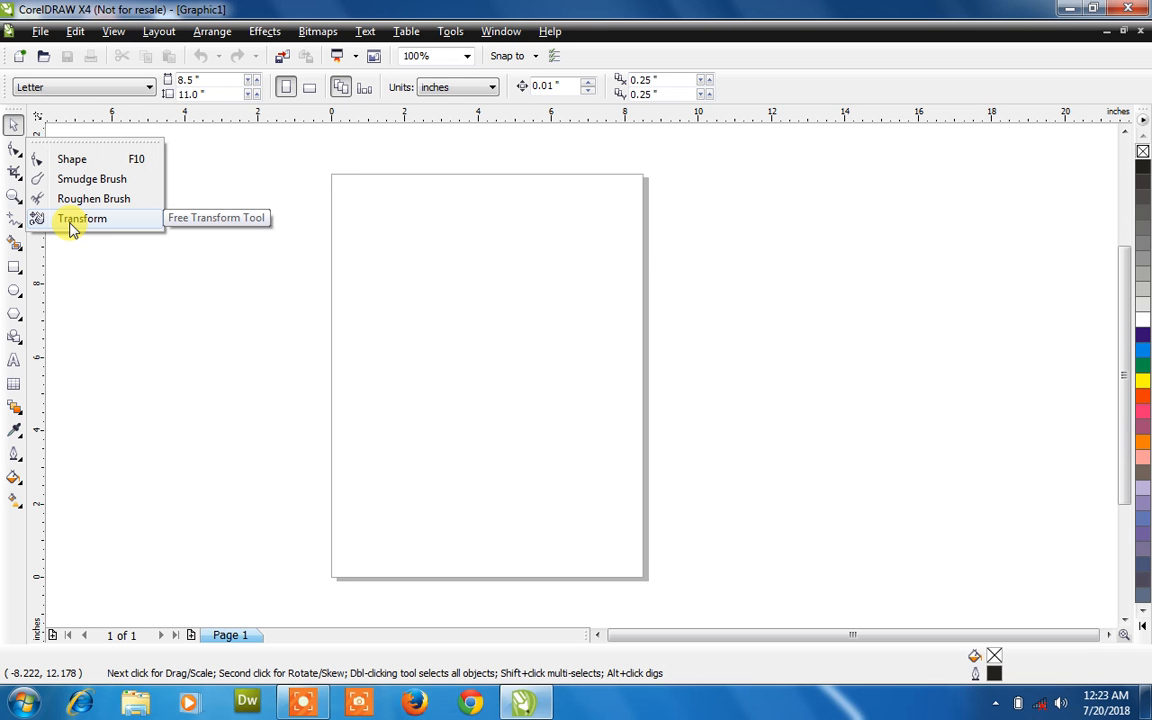
{"action": "left_click", "coordinate": [15, 177]}
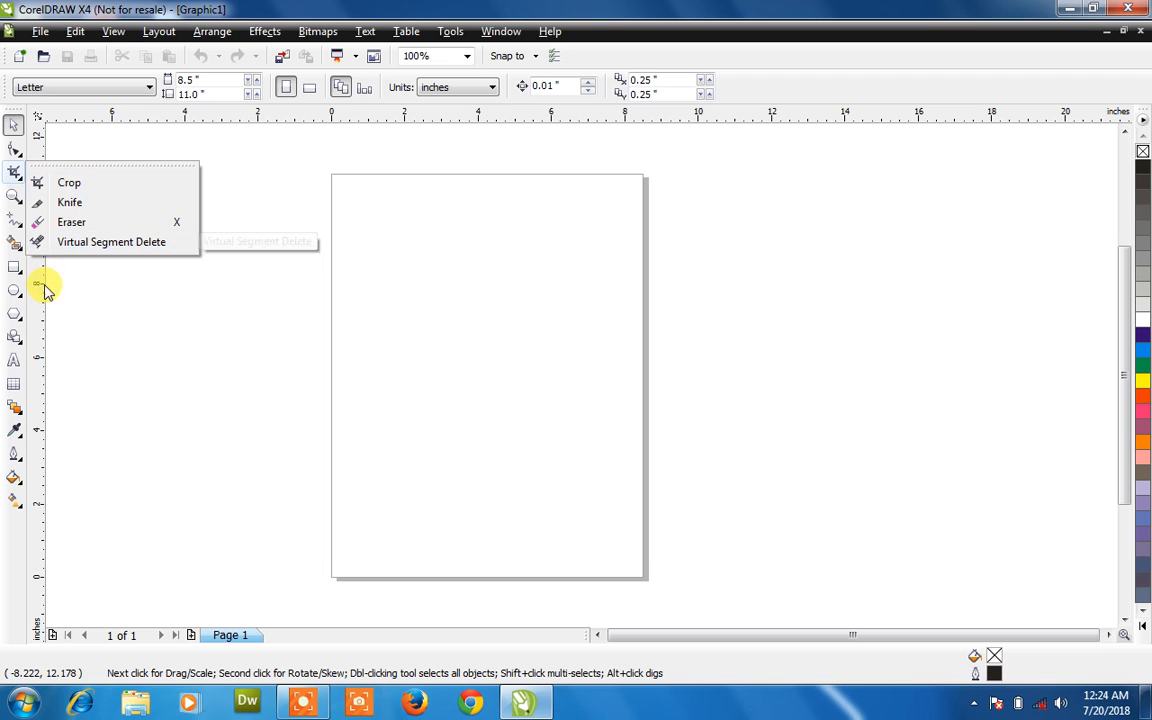
Draw a rectangle about 6.04 by 7.07 inches on the page and fill it with cyan.
{"action": "left_click", "coordinate": [15, 270]}
{"action": "left_click", "coordinate": [118, 276]}
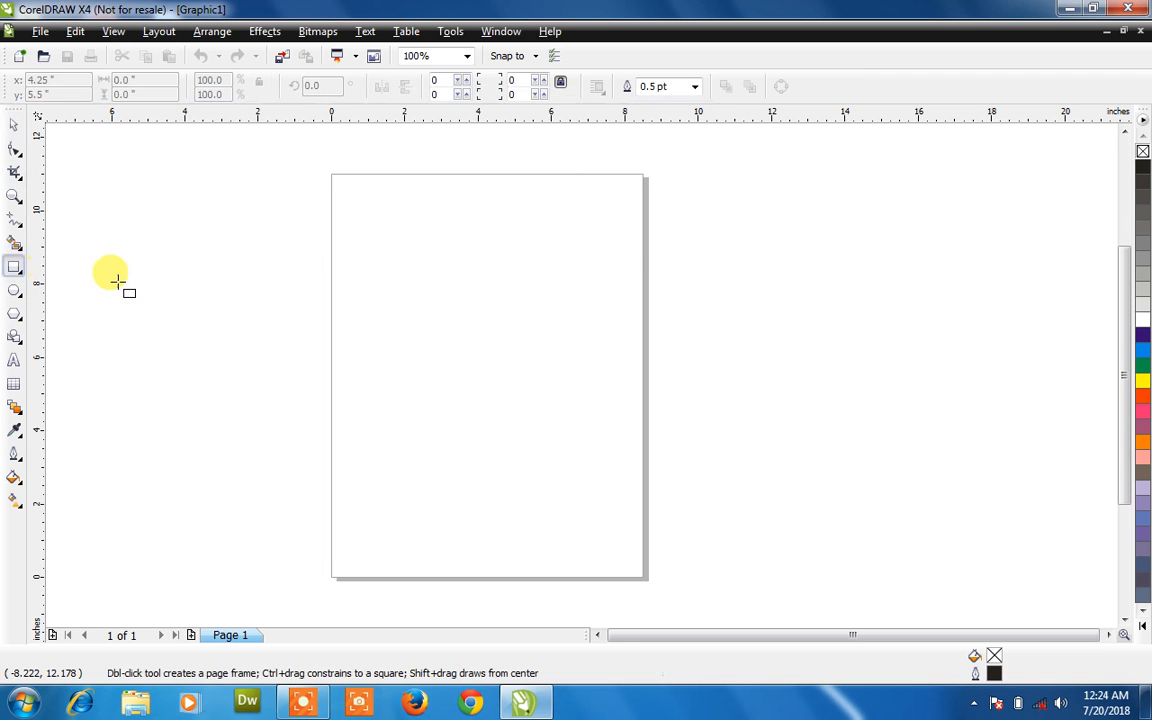
{"action": "left_click_drag", "start_coordinate": [396, 261], "coordinate": [619, 520]}
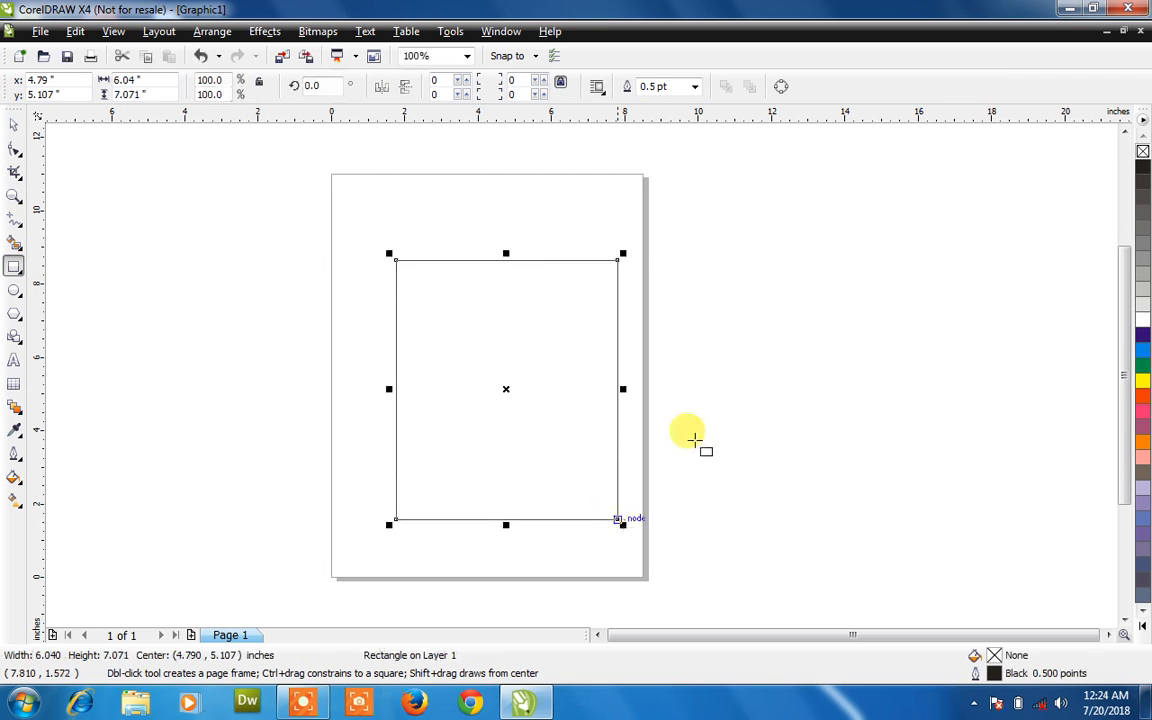
{"action": "left_click", "coordinate": [1143, 350]}
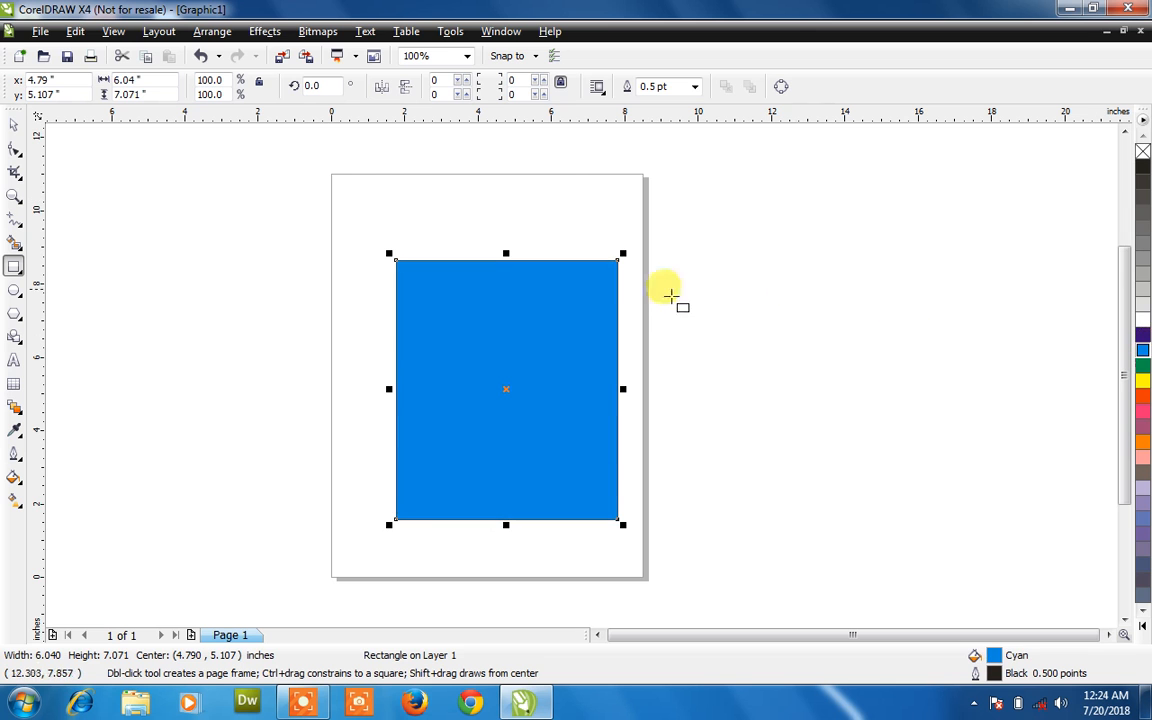
{"action": "left_click", "coordinate": [605, 310]}
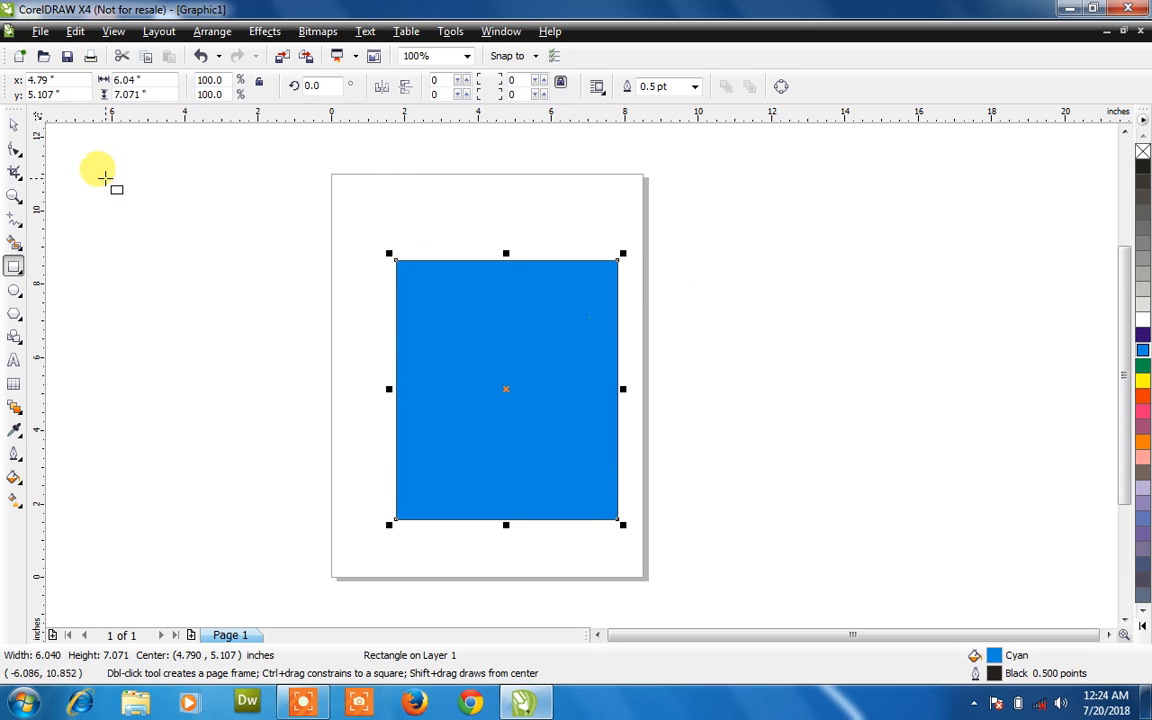
Crop the cyan rectangle to an inner area about 2.8 inches wide and 3.3 inches high.
{"action": "left_click", "coordinate": [16, 173]}
{"action": "left_click", "coordinate": [450, 320]}
{"action": "left_click_drag", "start_coordinate": [452, 322], "coordinate": [552, 440]}
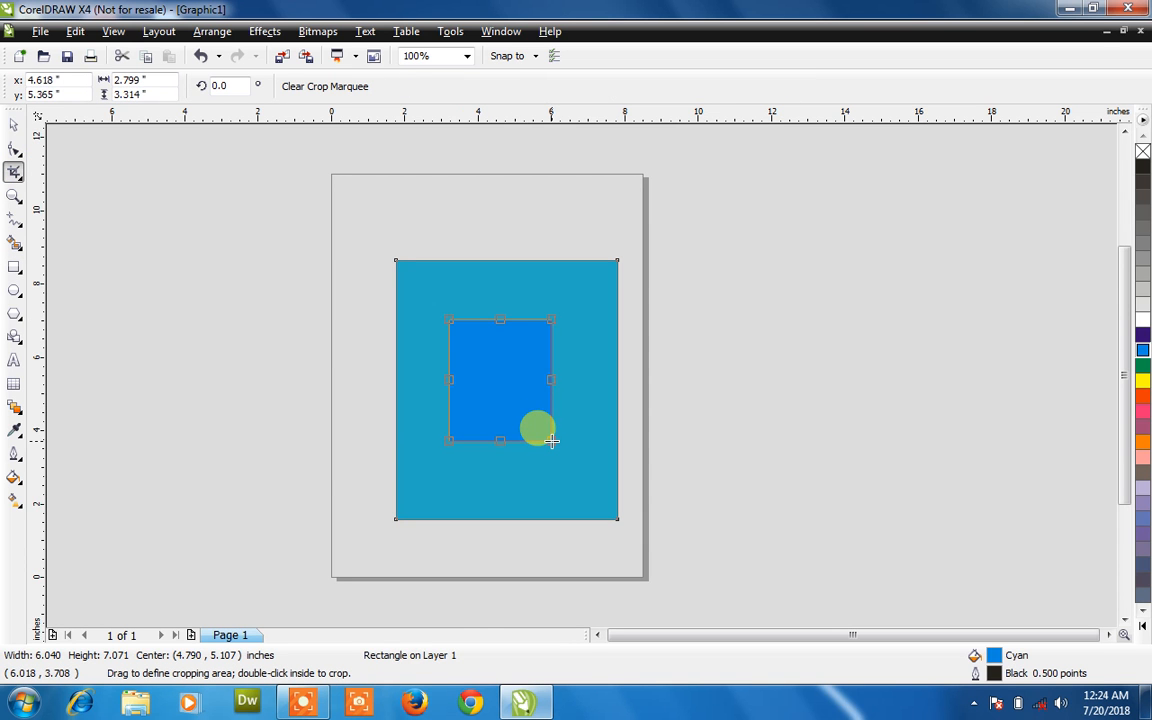
{"action": "double_click", "coordinate": [535, 377]}
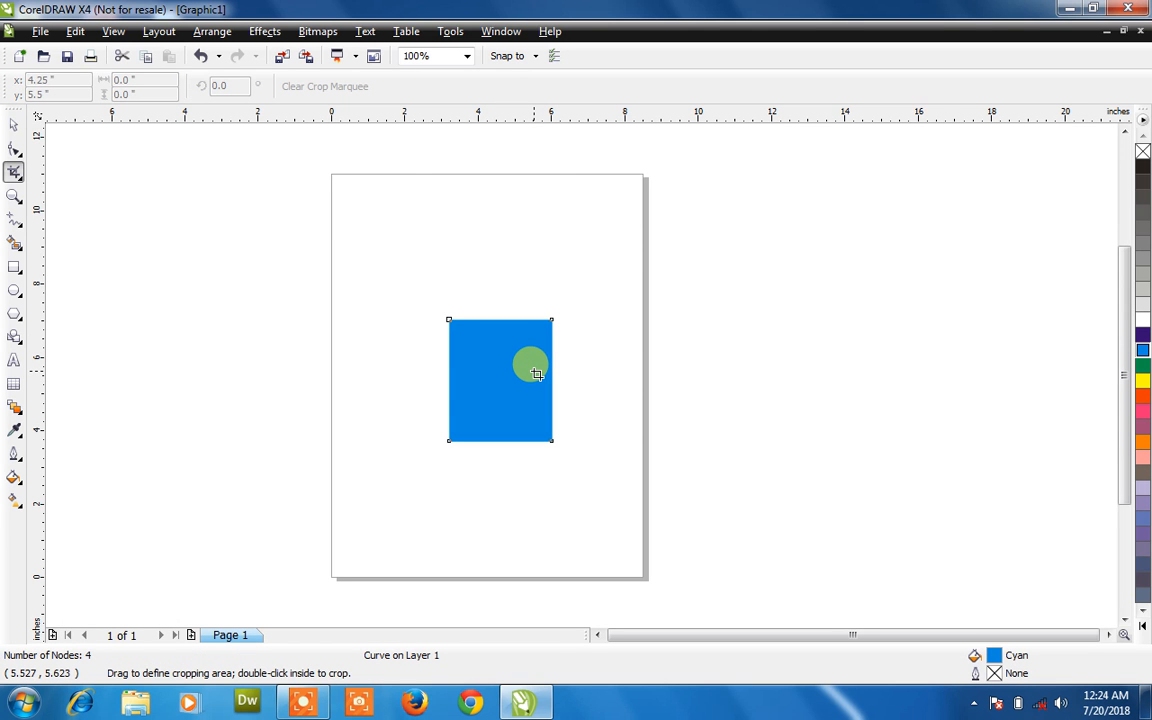
Move the cropped cyan piece over the page's right edge and delete it.
{"action": "left_click", "coordinate": [14, 124]}
{"action": "left_click_drag", "start_coordinate": [483, 389], "coordinate": [676, 377]}
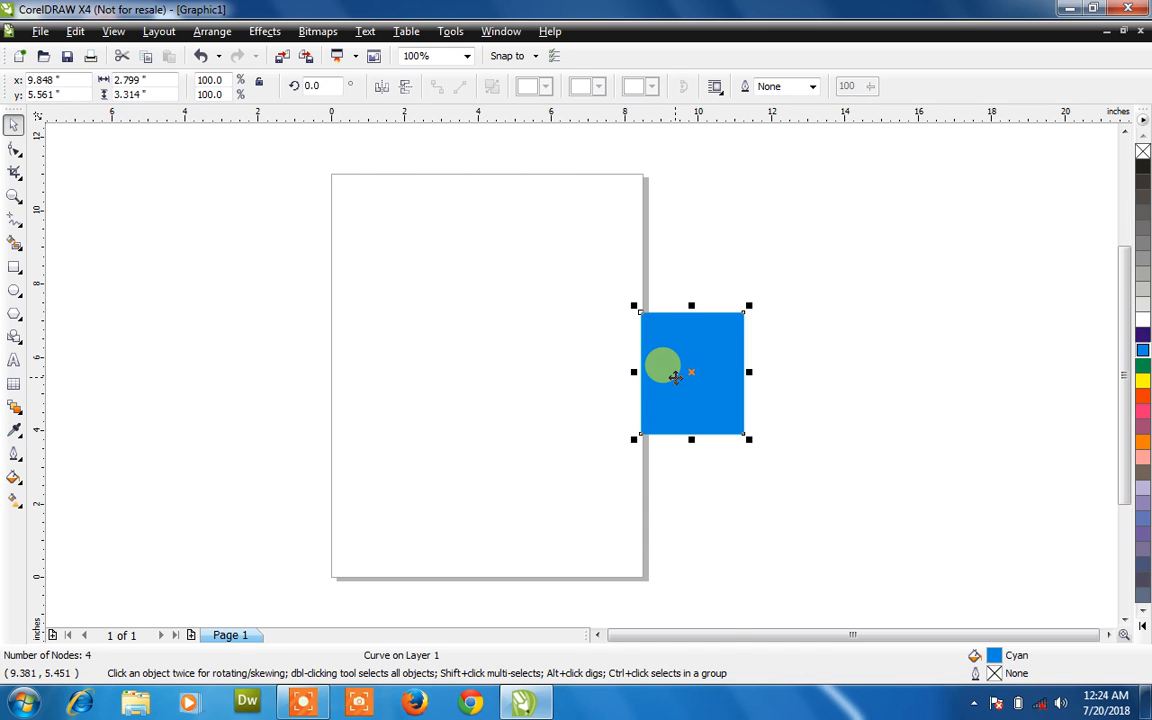
{"action": "key", "text": "Delete"}
{"action": "scroll", "coordinate": [230, 197], "scroll_direction": "up", "scroll_amount": 1}
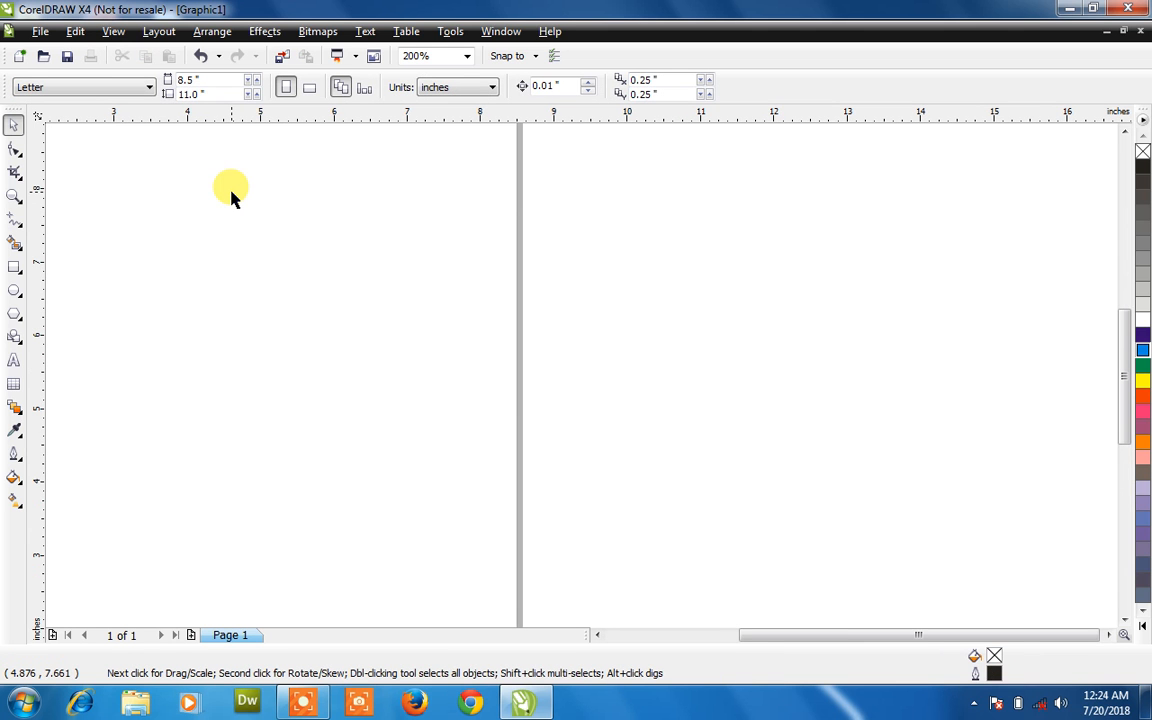
{"action": "scroll", "coordinate": [230, 197], "scroll_direction": "down", "scroll_amount": 1}
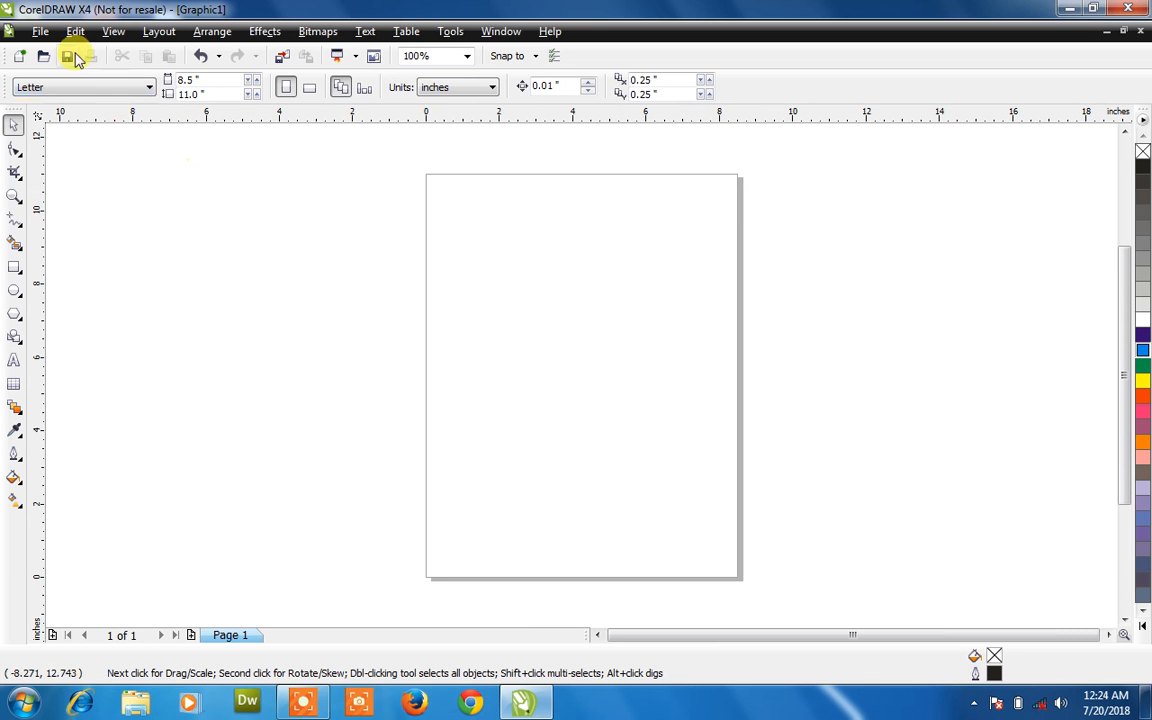
Import the Penguins picture from the Sample Pictures folder and place it at its original size near the top of the page.
{"action": "left_click", "coordinate": [45, 36]}
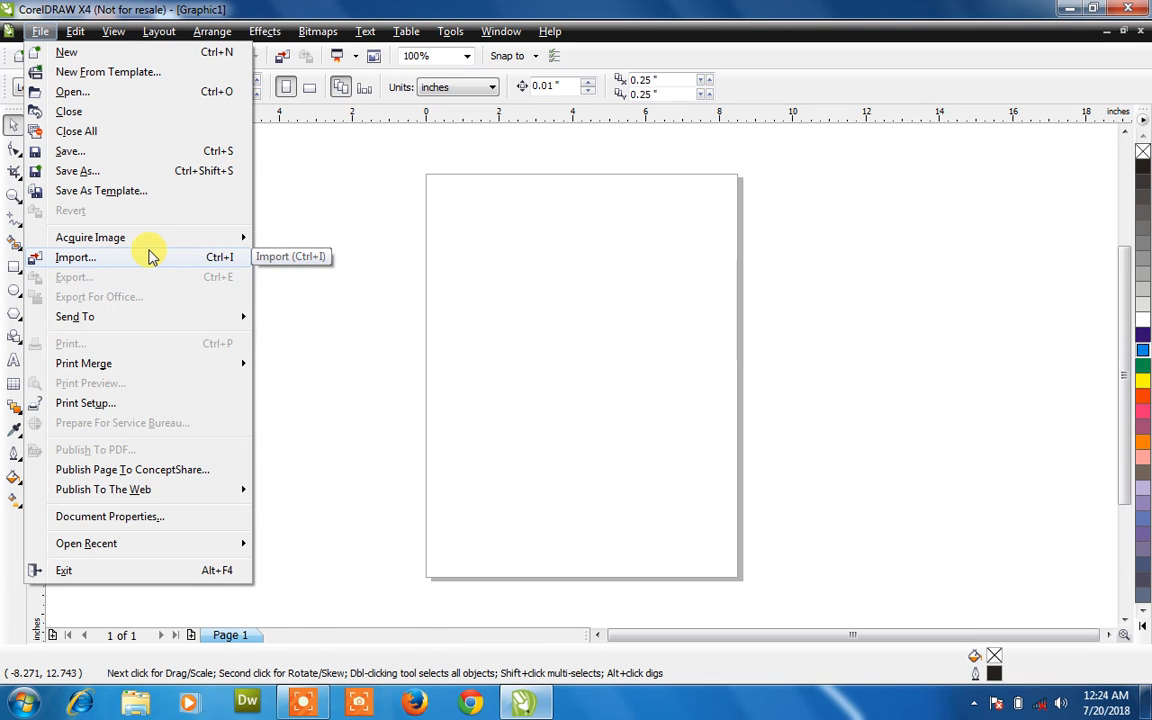
{"action": "left_click", "coordinate": [419, 398]}
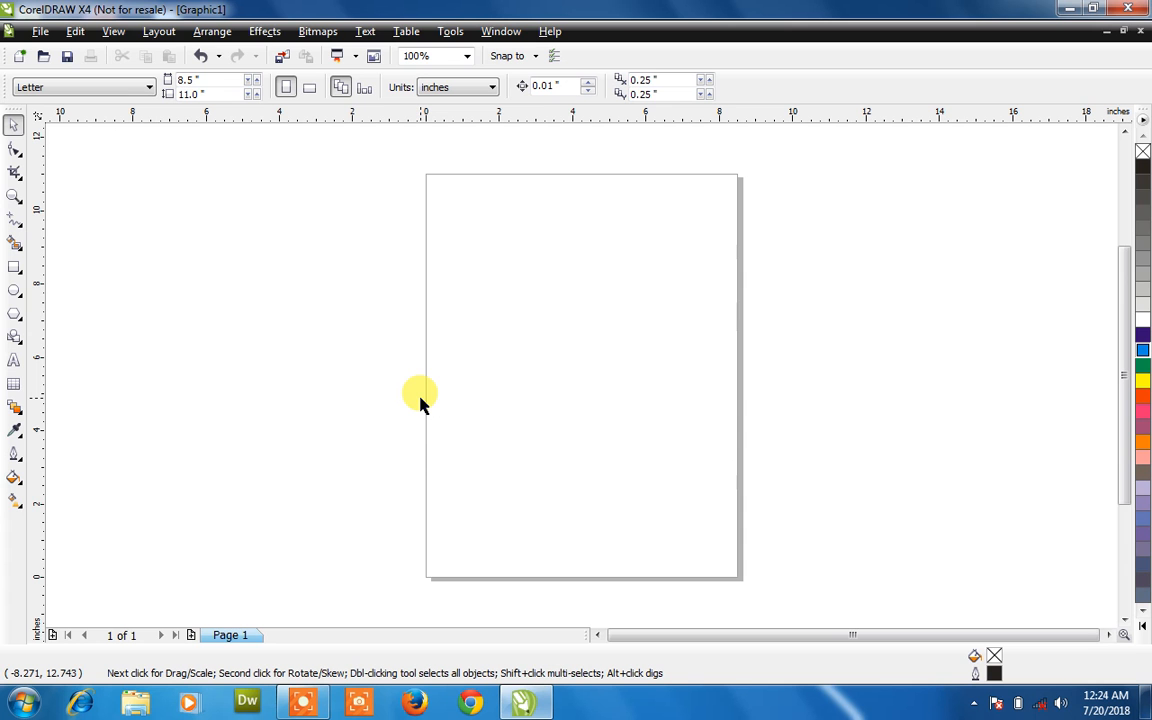
{"action": "key", "text": "ctrl+i"}
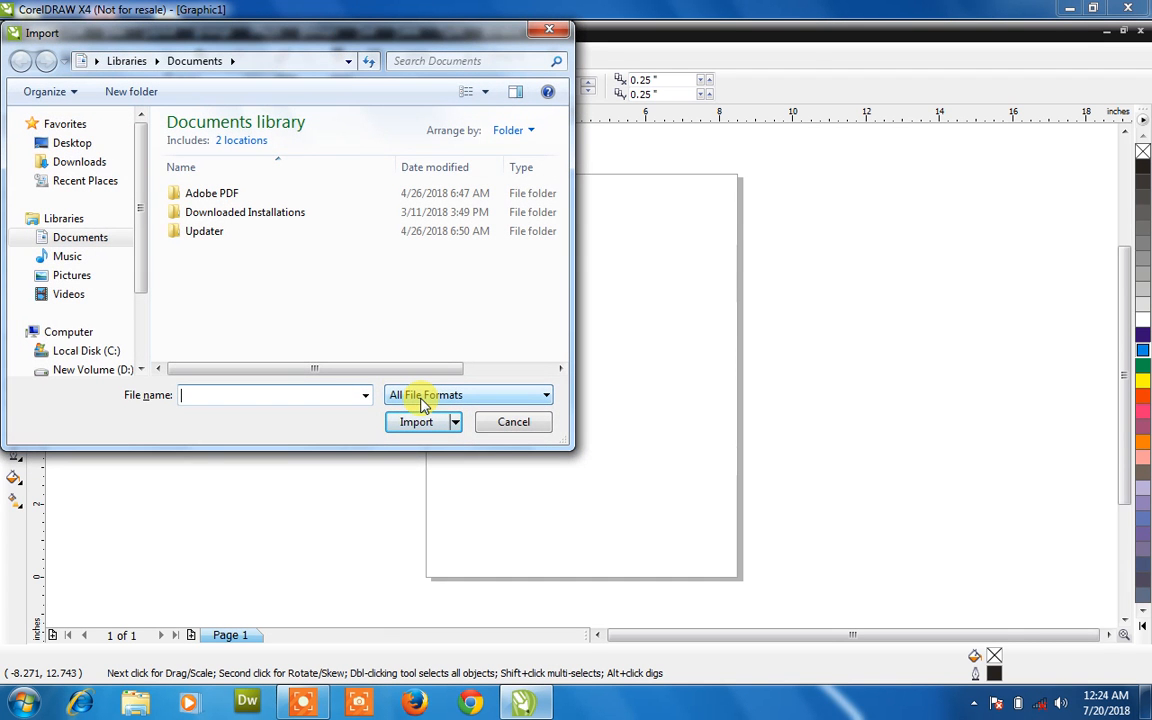
{"action": "left_click", "coordinate": [60, 275]}
{"action": "double_click", "coordinate": [210, 233]}
{"action": "left_click", "coordinate": [378, 328]}
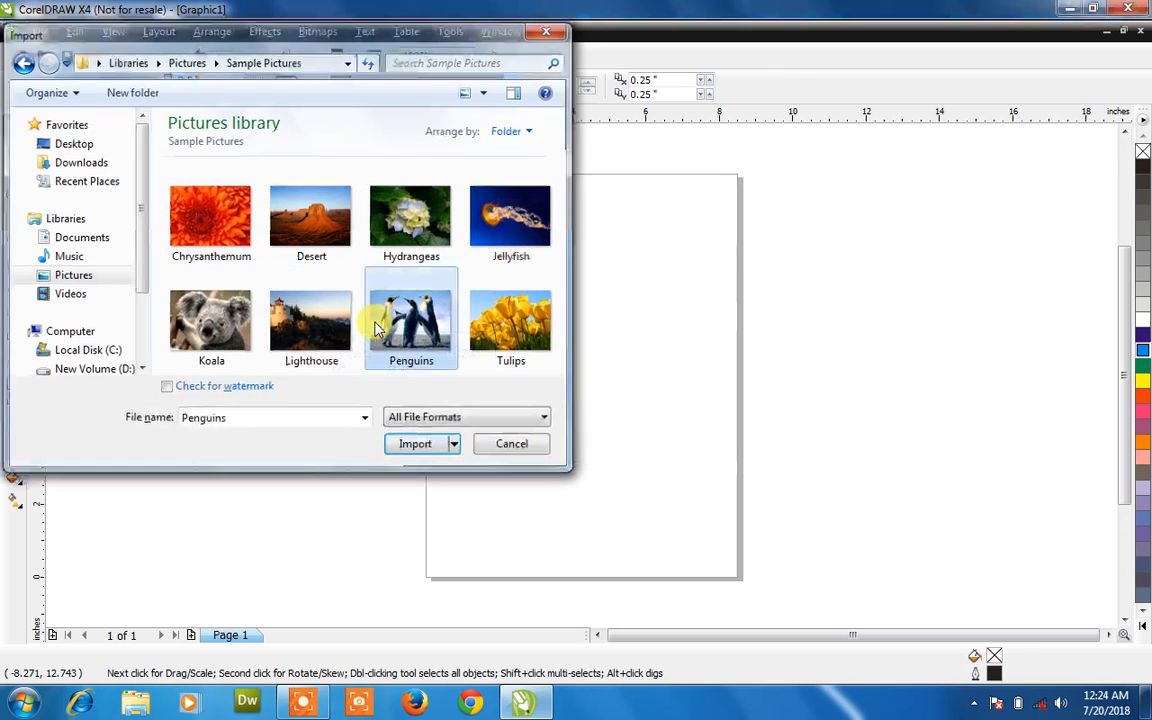
{"action": "double_click", "coordinate": [377, 326]}
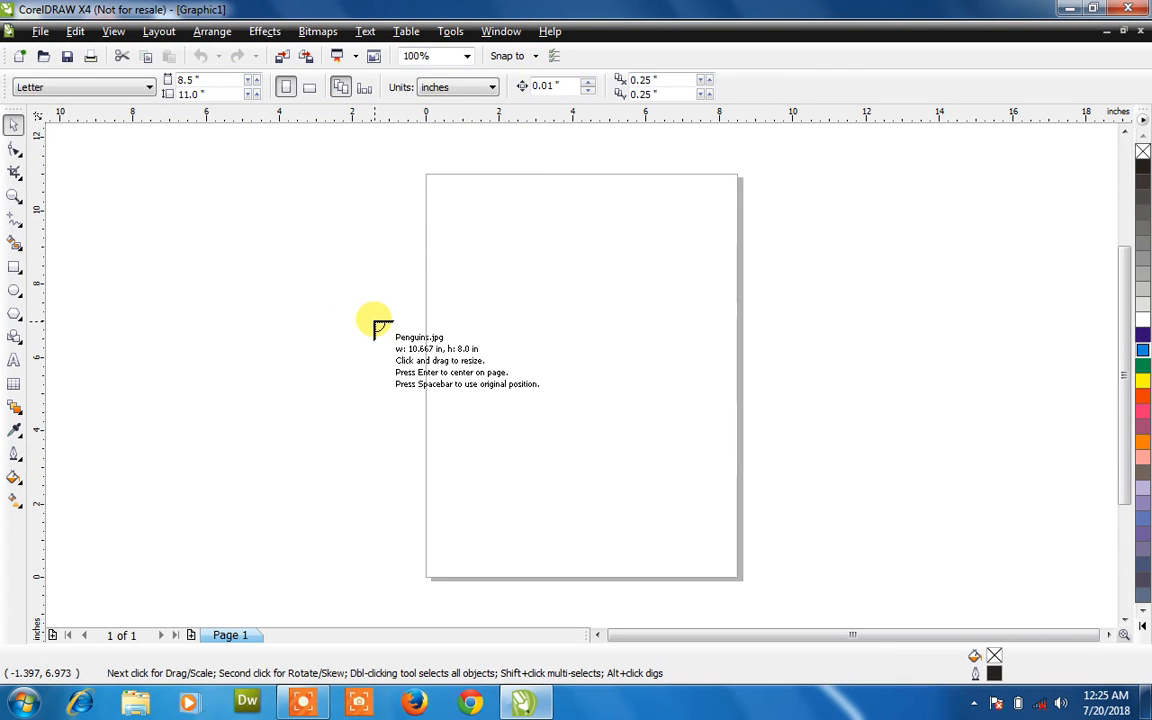
{"action": "left_click", "coordinate": [498, 184]}
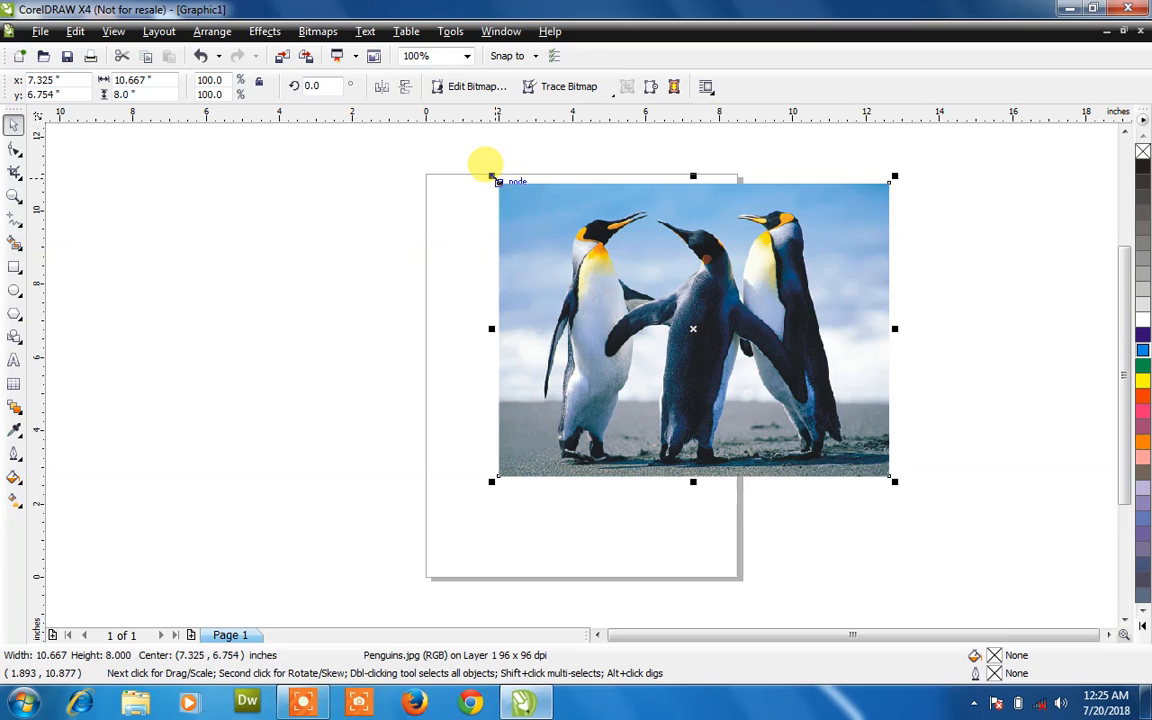
Scale the penguin picture to about 8.42 by 6.32 inches and position it across the width of the page.
{"action": "left_click_drag", "start_coordinate": [498, 183], "coordinate": [539, 305]}
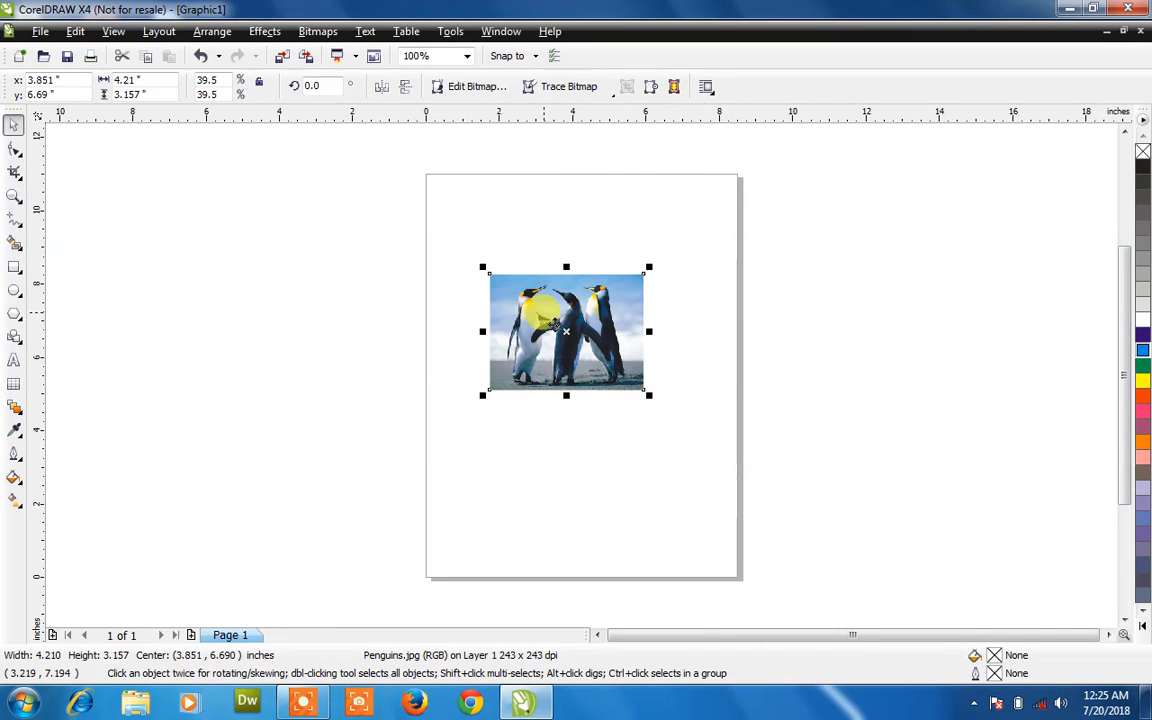
{"action": "left_click_drag", "start_coordinate": [648, 395], "coordinate": [803, 511]}
{"action": "left_click_drag", "start_coordinate": [722, 466], "coordinate": [677, 477]}
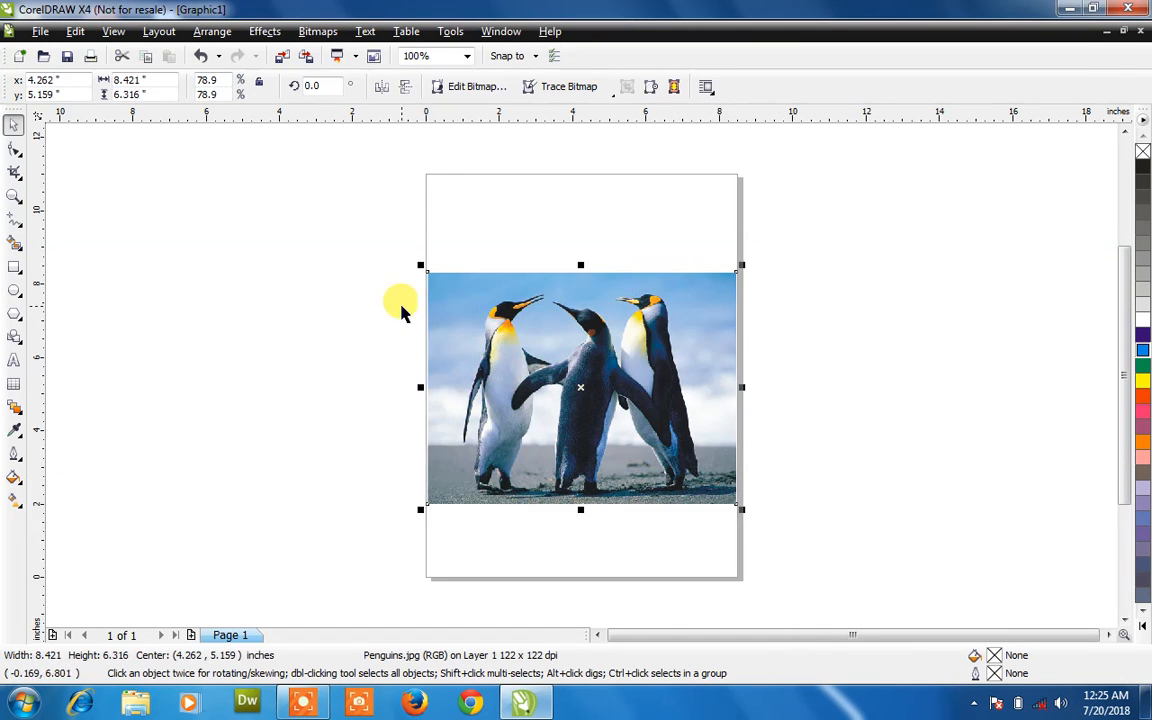
Crop the picture around the three penguins to an area about 6.33 by 5.75 inches.
{"action": "left_click", "coordinate": [15, 174]}
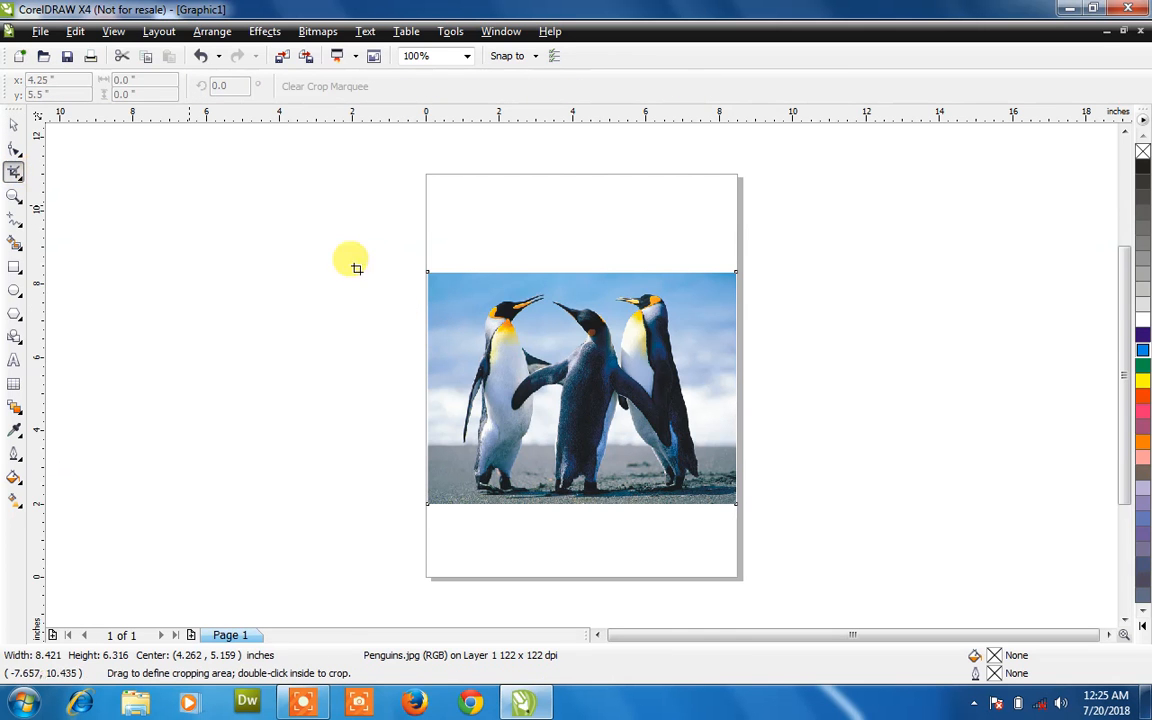
{"action": "left_click_drag", "start_coordinate": [480, 303], "coordinate": [700, 490]}
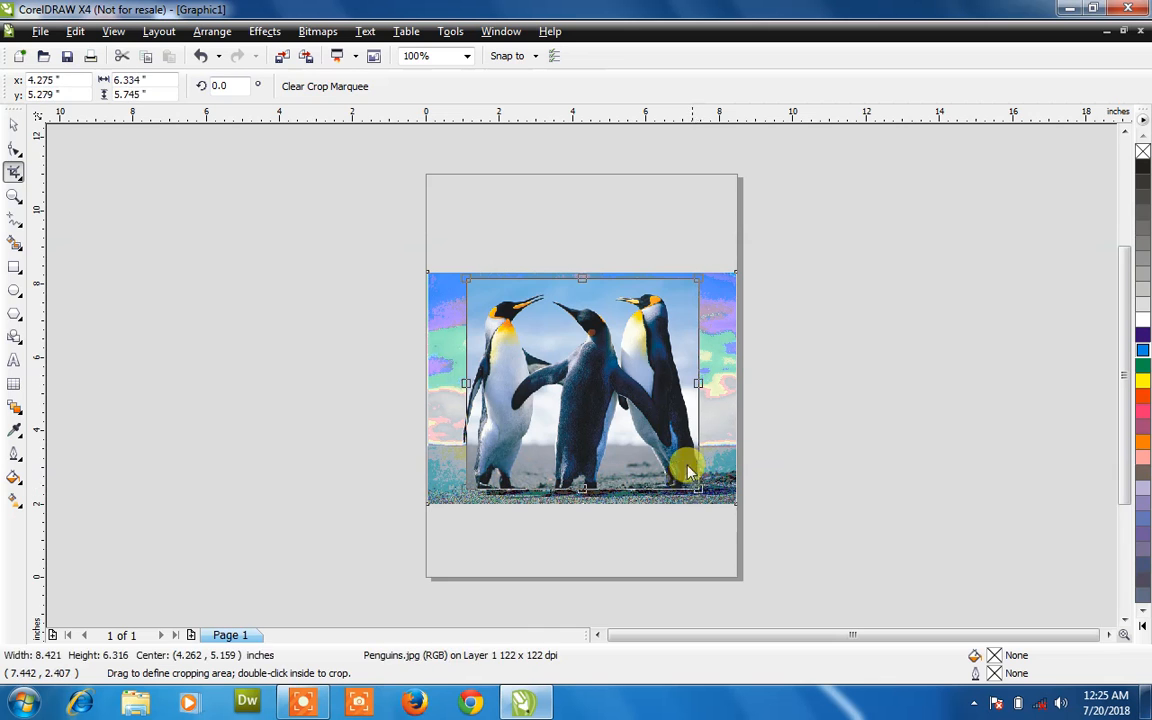
{"action": "double_click", "coordinate": [668, 428]}
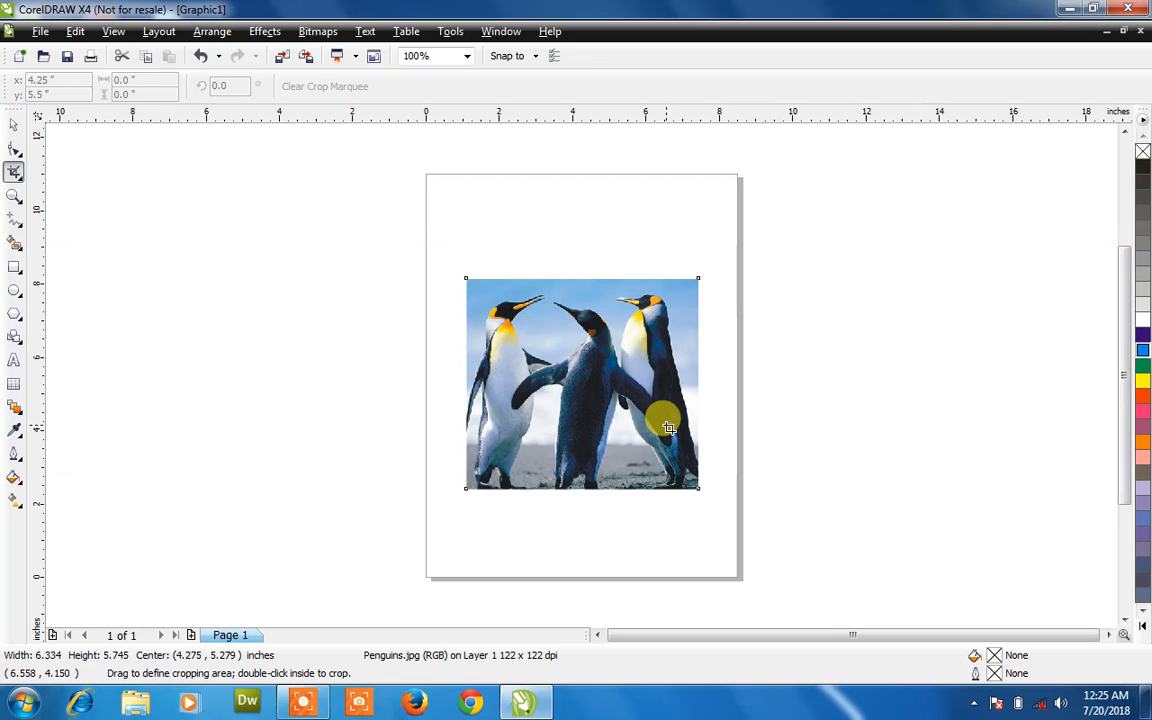
Delete the cropped penguin picture from the page.
{"action": "left_click", "coordinate": [13, 120]}
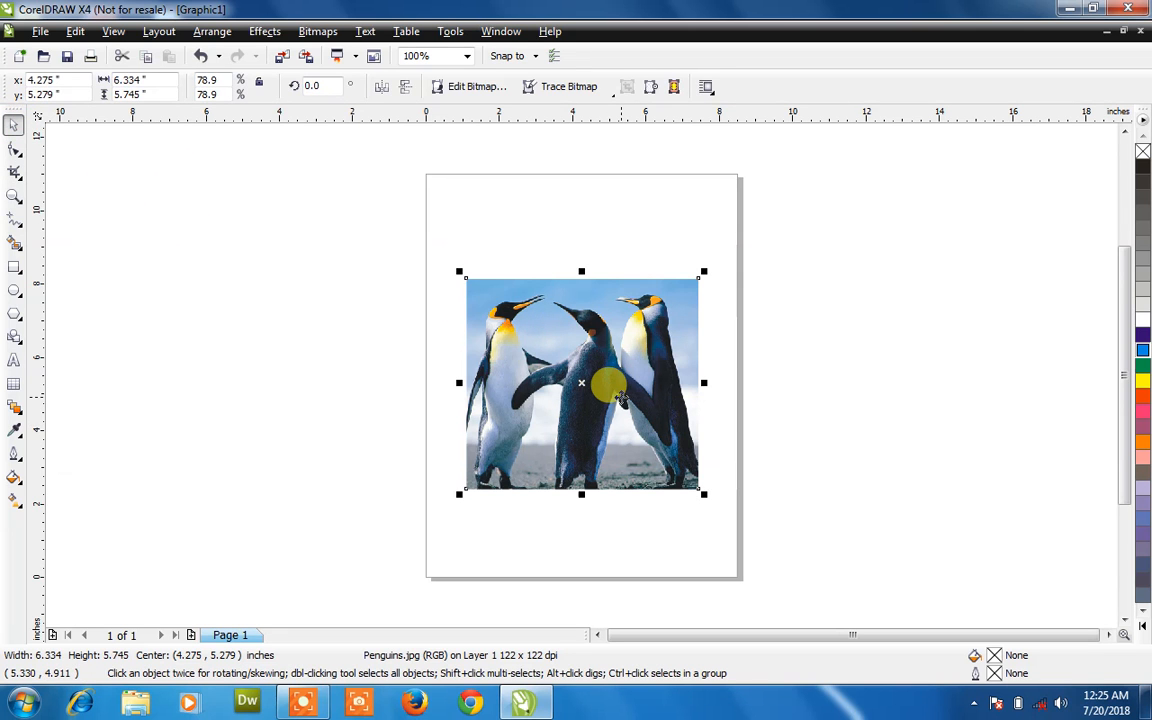
{"action": "key", "text": "Delete"}
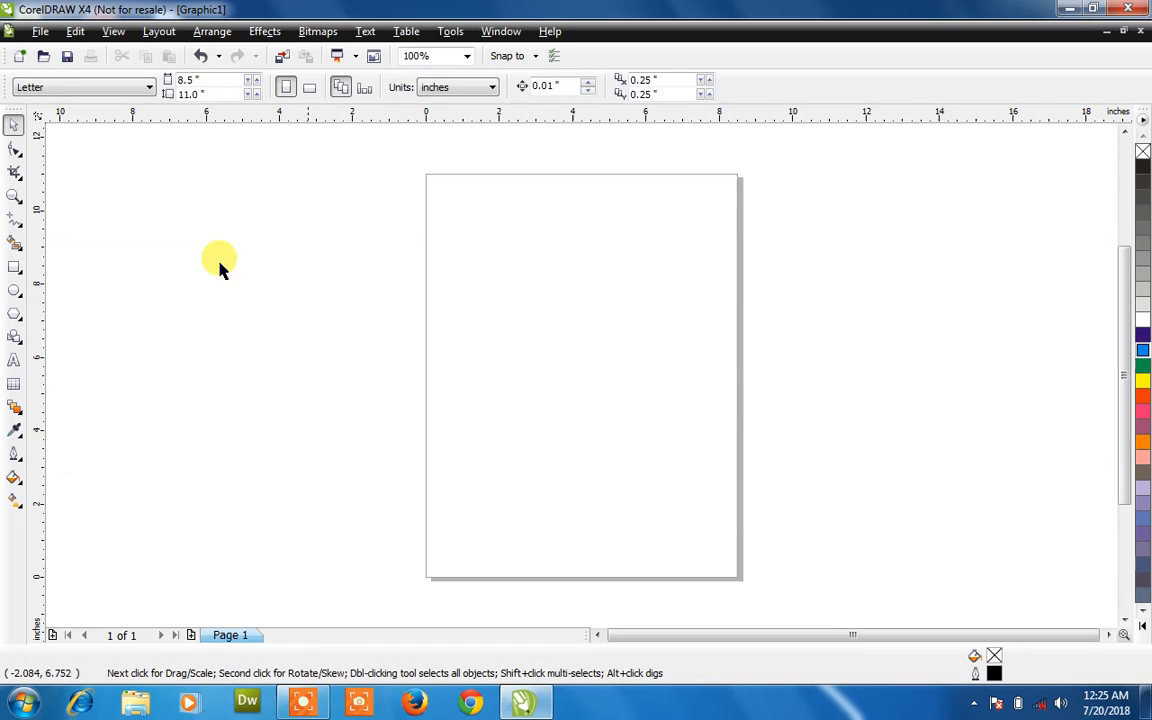
{"action": "left_click", "coordinate": [13, 171]}
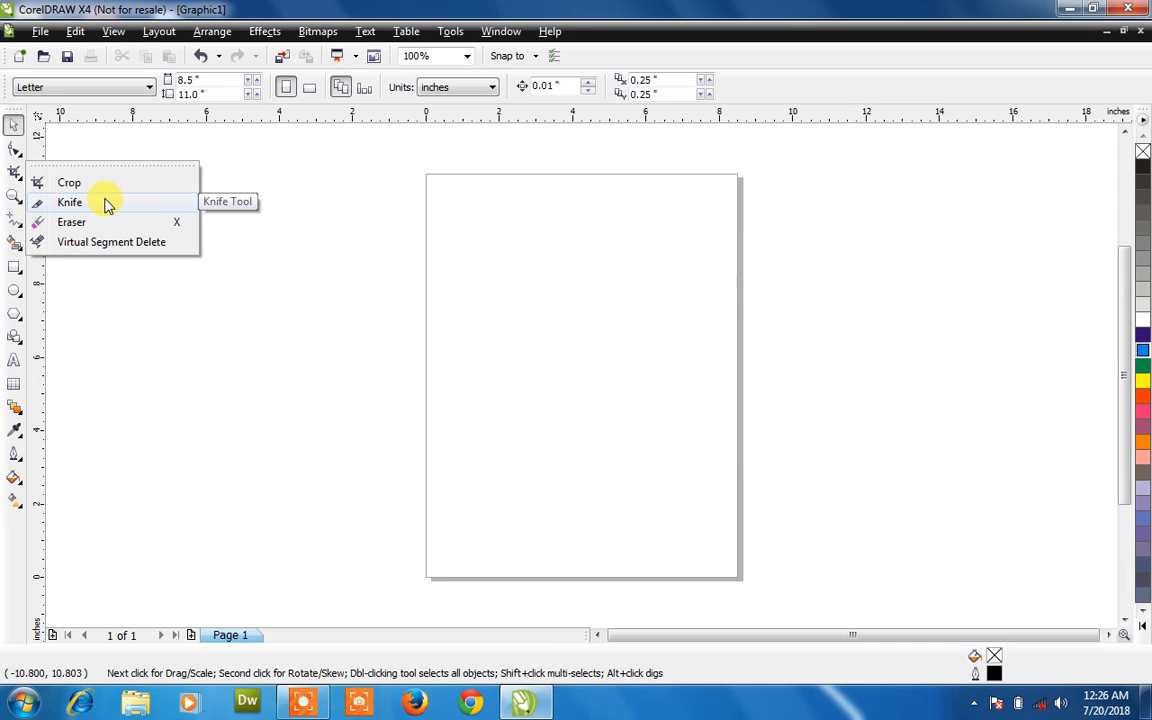
{"action": "left_click", "coordinate": [205, 281]}
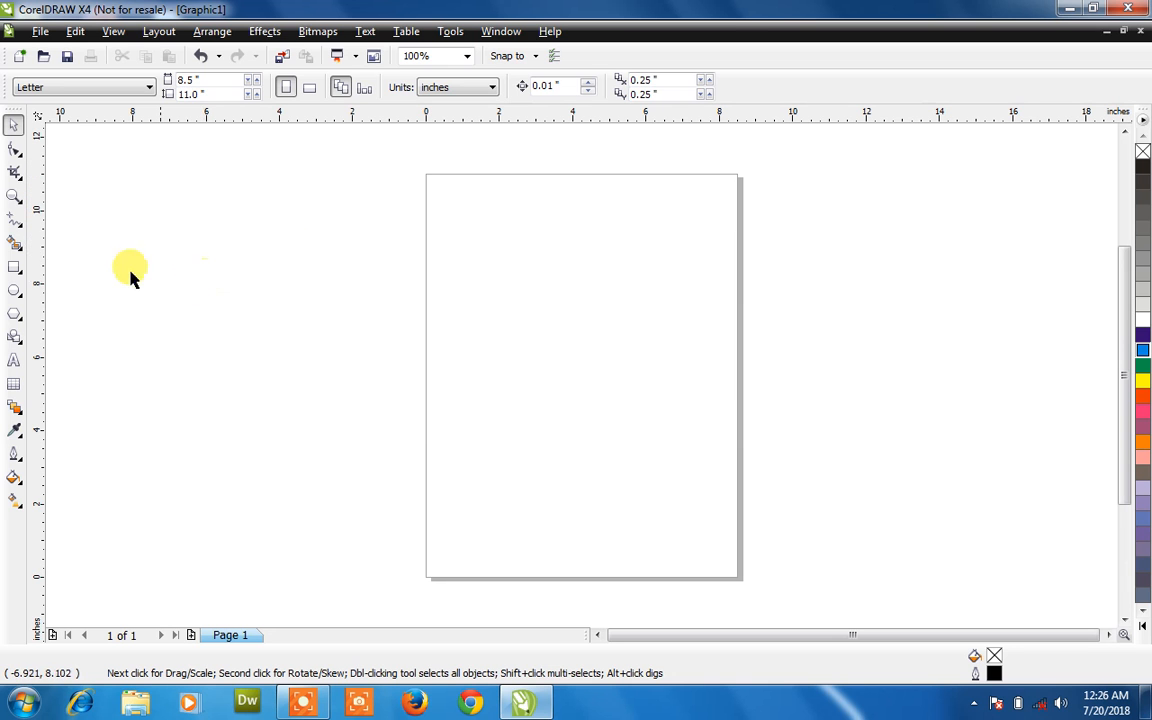
Draw a rectangle about 5.35 by 5.5 inches on the empty page and fill it with cyan.
{"action": "left_click", "coordinate": [14, 266]}
{"action": "mouse_move", "coordinate": [486, 286]}
{"action": "left_mouse_down"}
{"action": "mouse_move", "coordinate": [563, 406]}
{"action": "mouse_move", "coordinate": [684, 488]}
{"action": "left_mouse_up"}
{"action": "left_click", "coordinate": [1142, 348]}
{"action": "scroll", "coordinate": [880, 300], "scroll_direction": "up", "scroll_amount": 3}
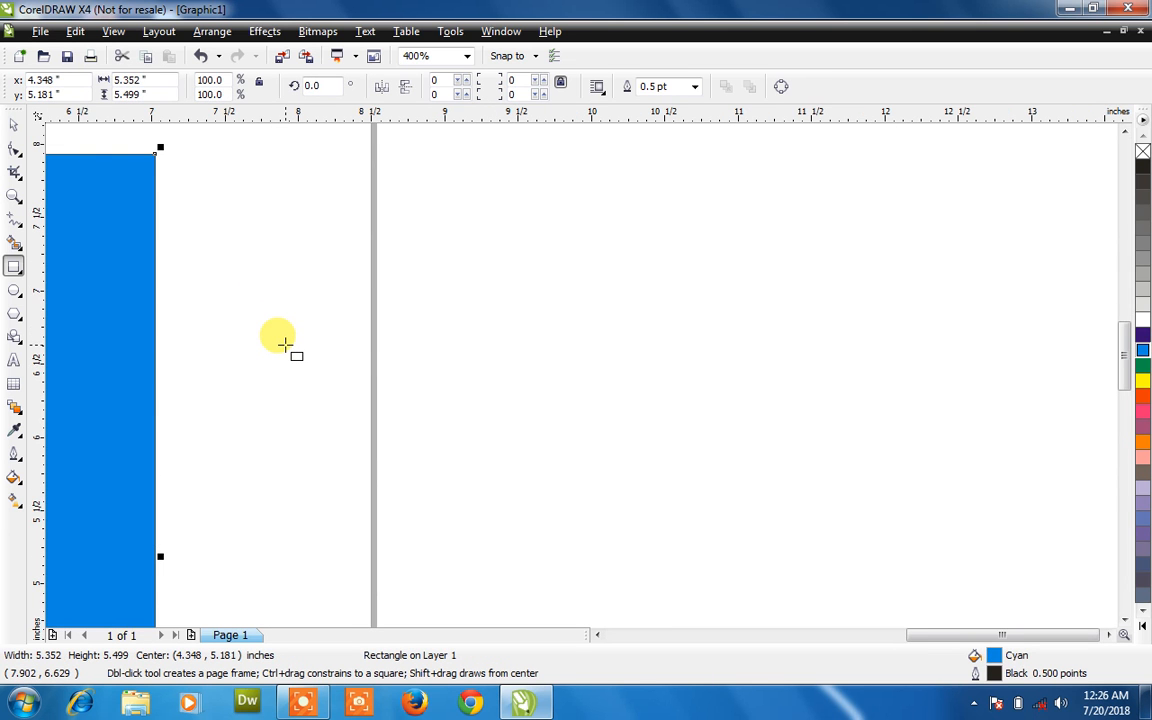
{"action": "scroll", "coordinate": [285, 344], "scroll_direction": "down", "scroll_amount": 2}
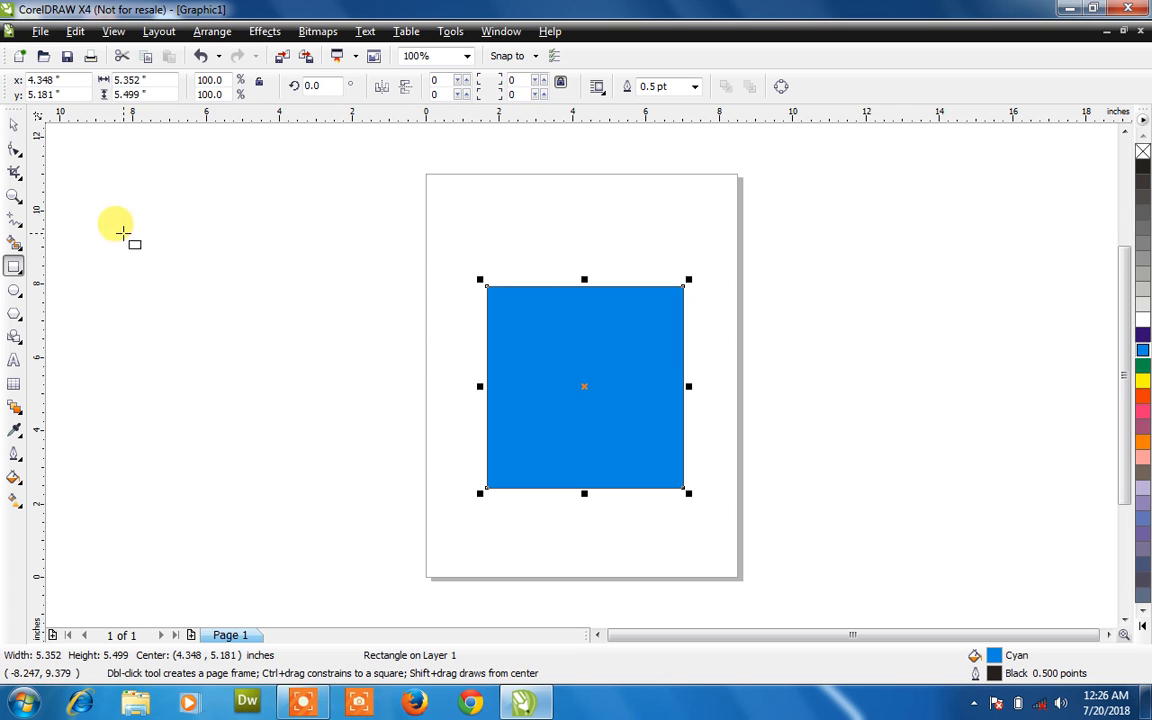
Cut the cyan rectangle in two with the Knife tool, from near the middle of its top edge to its bottom edge's midpoint.
{"action": "left_click", "coordinate": [22, 170]}
{"action": "left_click", "coordinate": [63, 198]}
{"action": "left_click", "coordinate": [63, 200]}
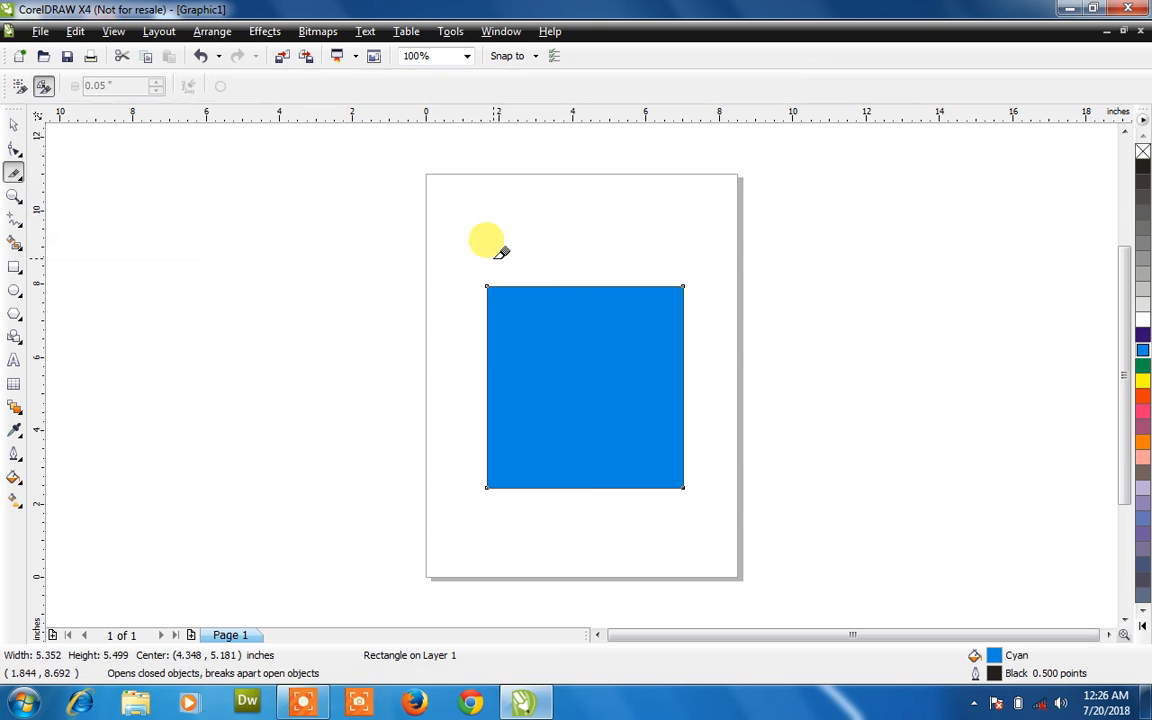
{"action": "left_click_drag", "start_coordinate": [577, 277], "coordinate": [579, 486]}
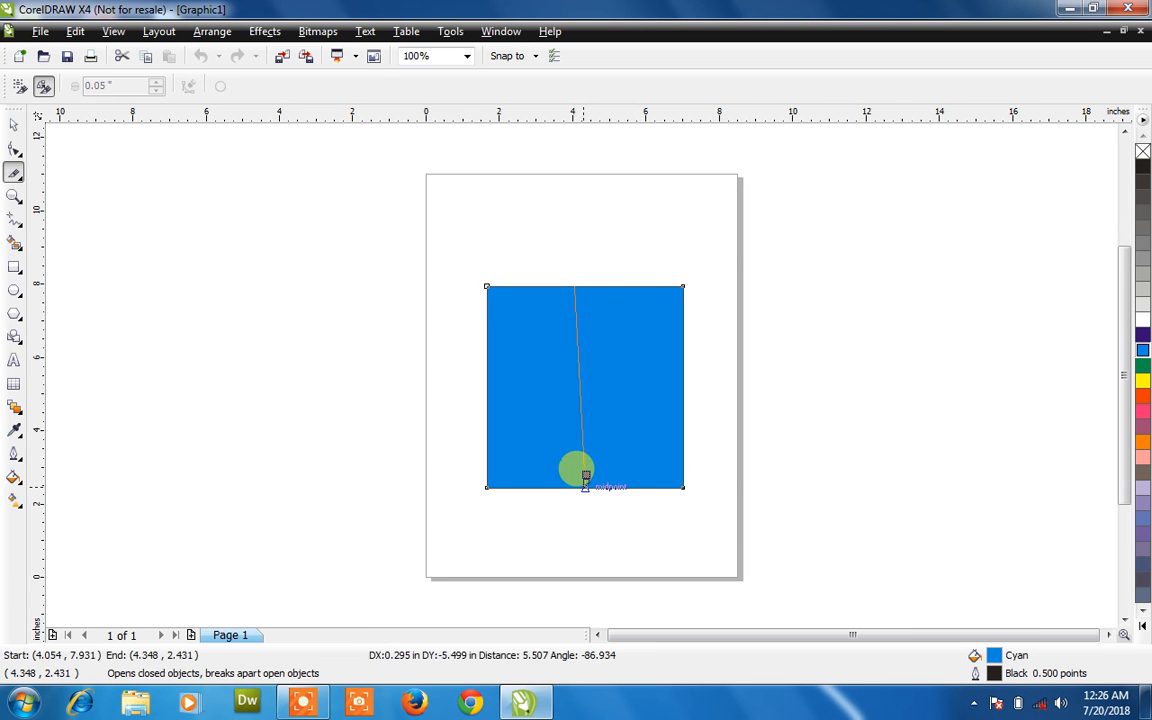
{"action": "left_click", "coordinate": [585, 484]}
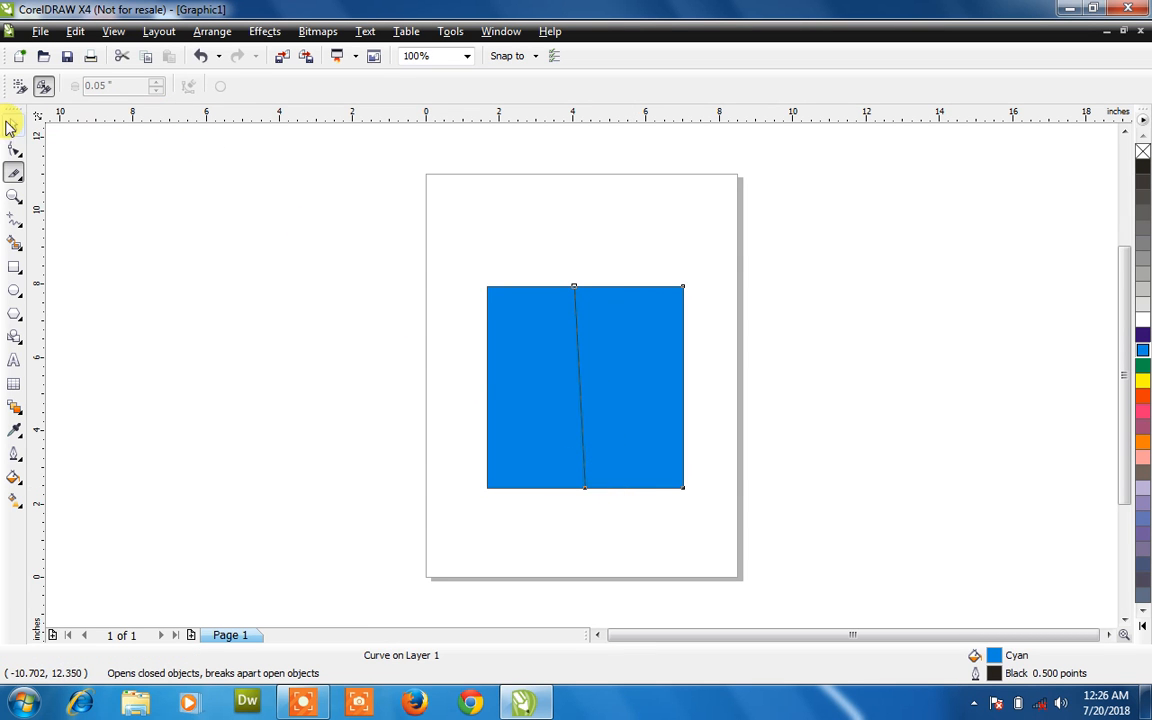
Move the left half of the cut rectangle to the left, leaving a gap between the two pieces.
{"action": "left_click", "coordinate": [13, 123]}
{"action": "left_click", "coordinate": [518, 408]}
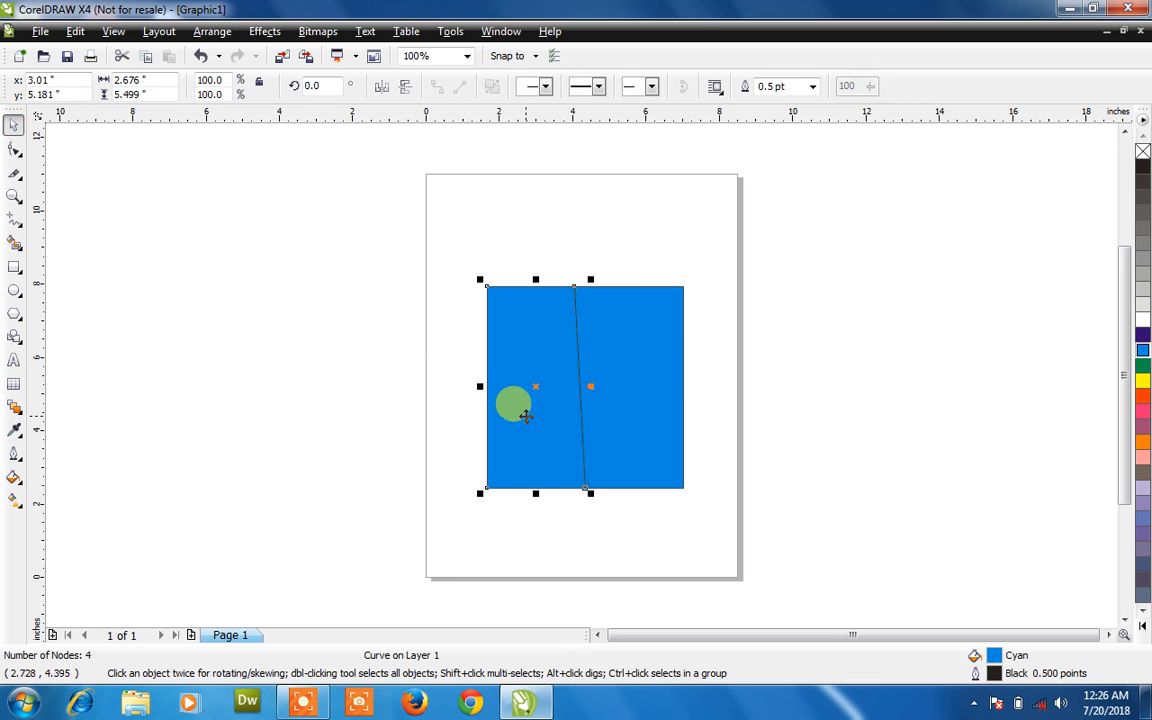
{"action": "double_click", "coordinate": [525, 415]}
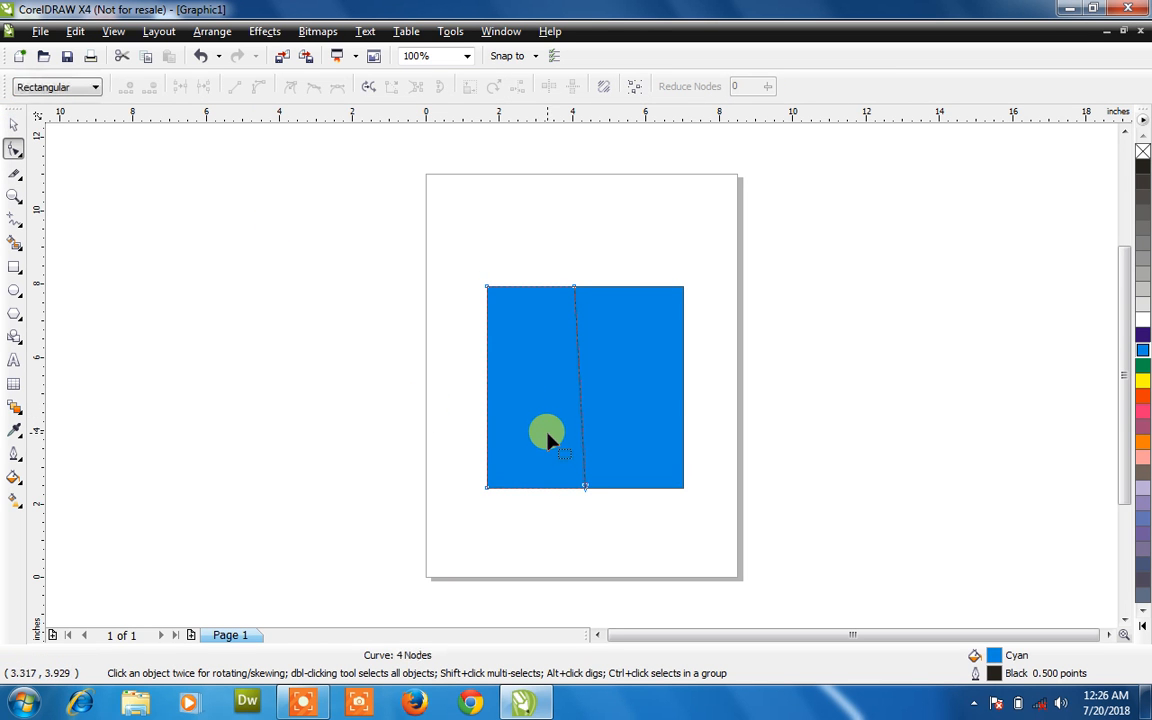
{"action": "left_click", "coordinate": [13, 123]}
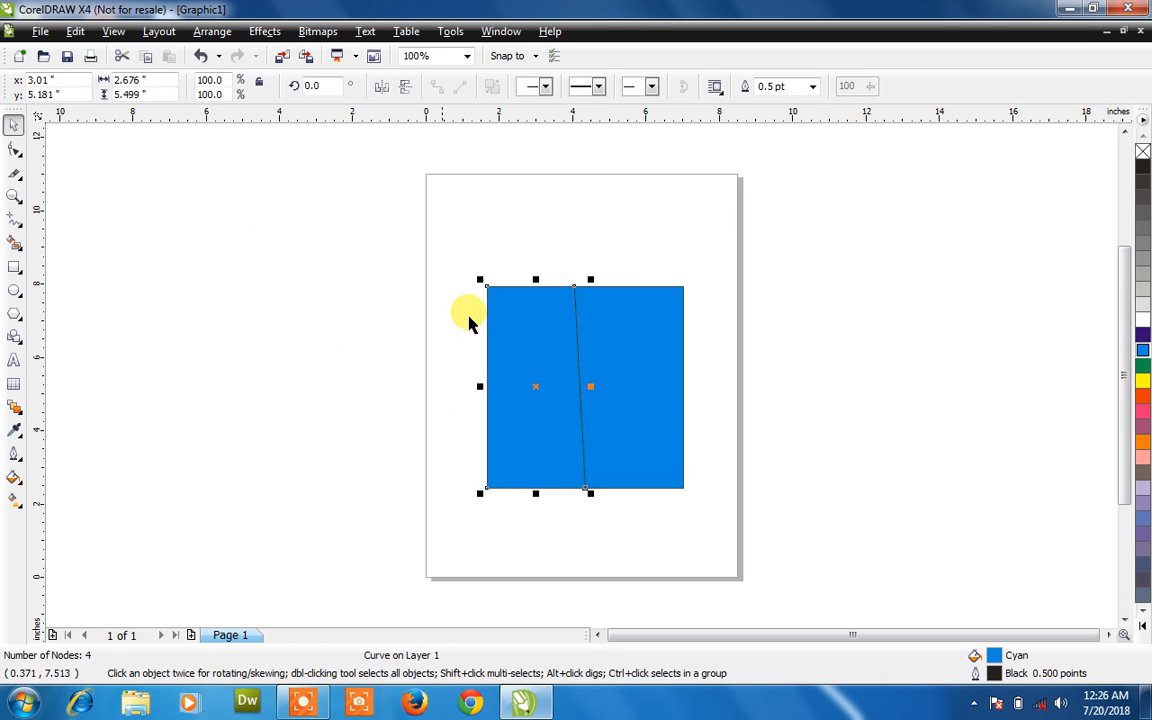
{"action": "left_click_drag", "start_coordinate": [511, 350], "coordinate": [468, 348]}
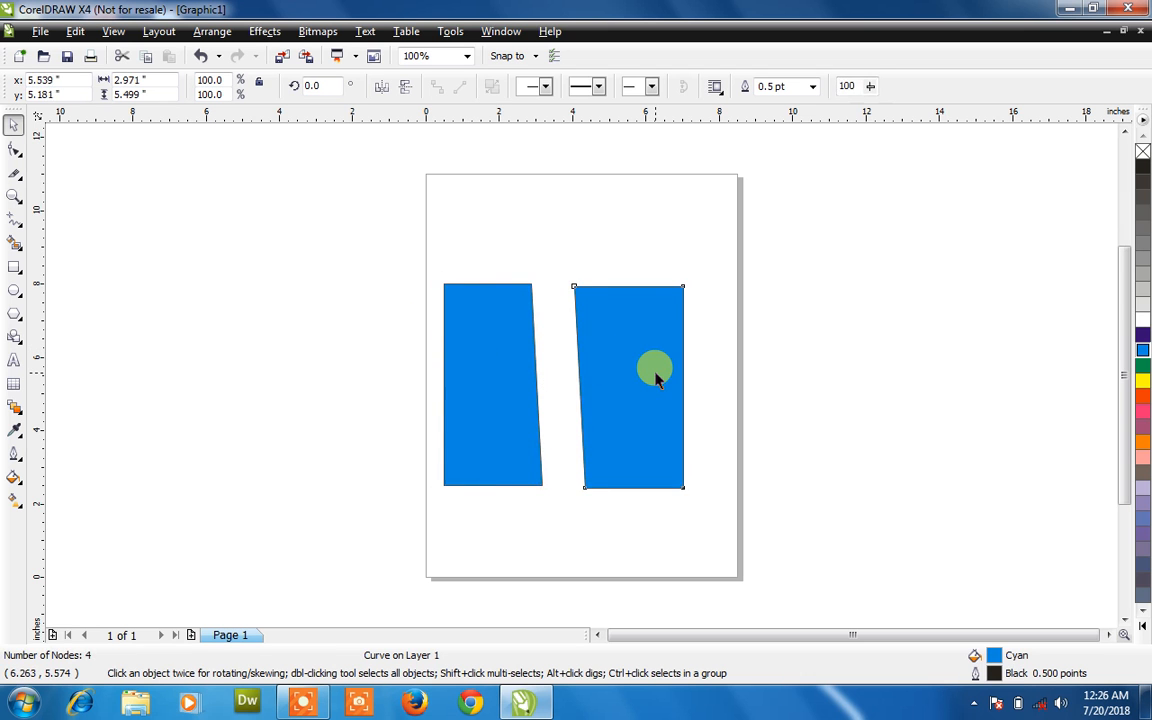
Move the right half of the cut rectangle slightly further right, widening the gap between the pieces.
{"action": "left_click_drag", "start_coordinate": [658, 373], "coordinate": [669, 373]}
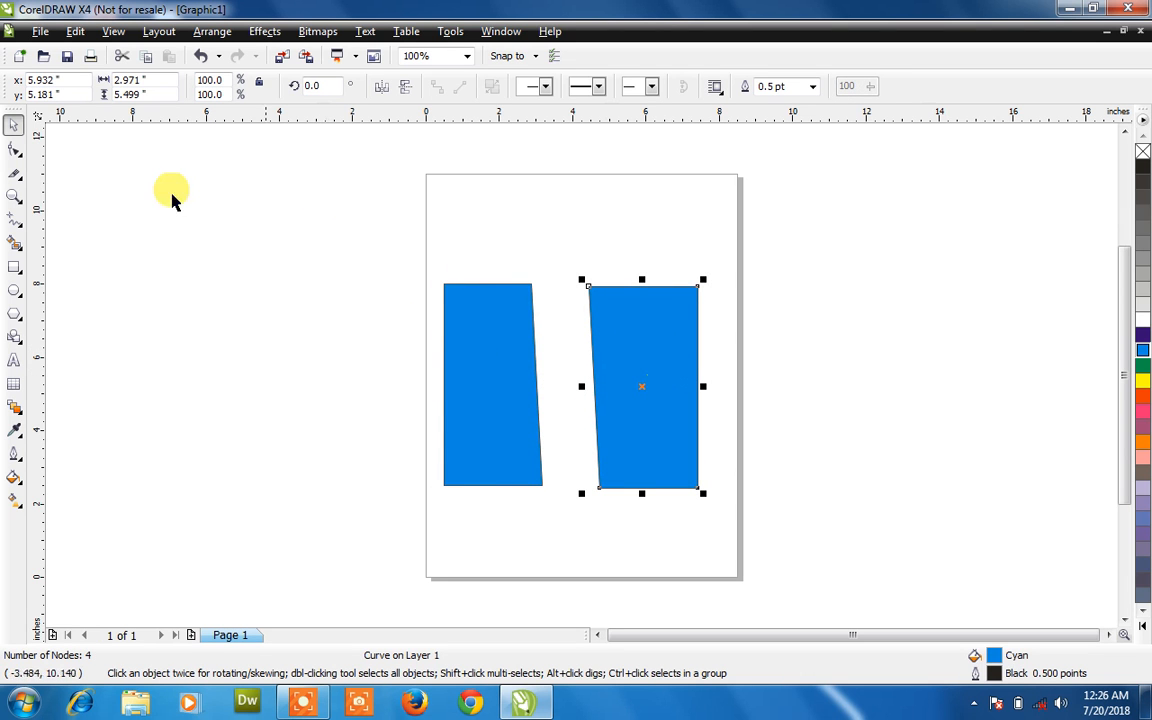
Cut the left piece diagonally from its right edge to its left edge with the Knife tool, and move the upper part upward.
{"action": "left_click", "coordinate": [14, 170]}
{"action": "left_click", "coordinate": [62, 201]}
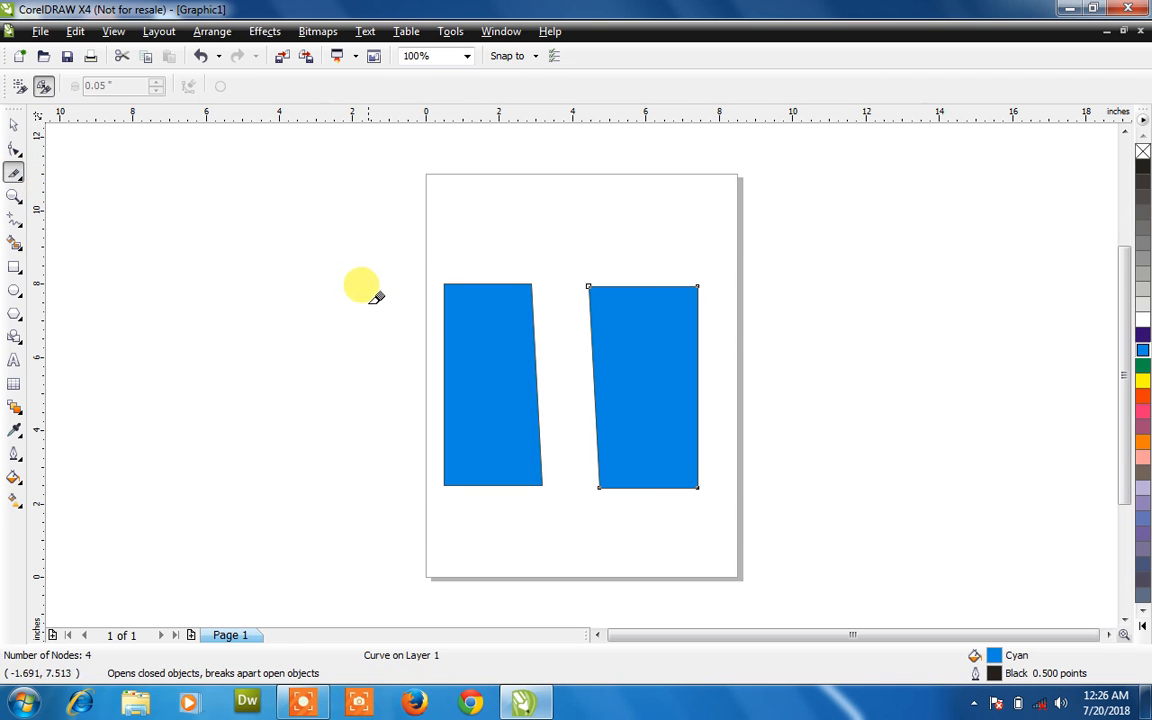
{"action": "left_click", "coordinate": [535, 345]}
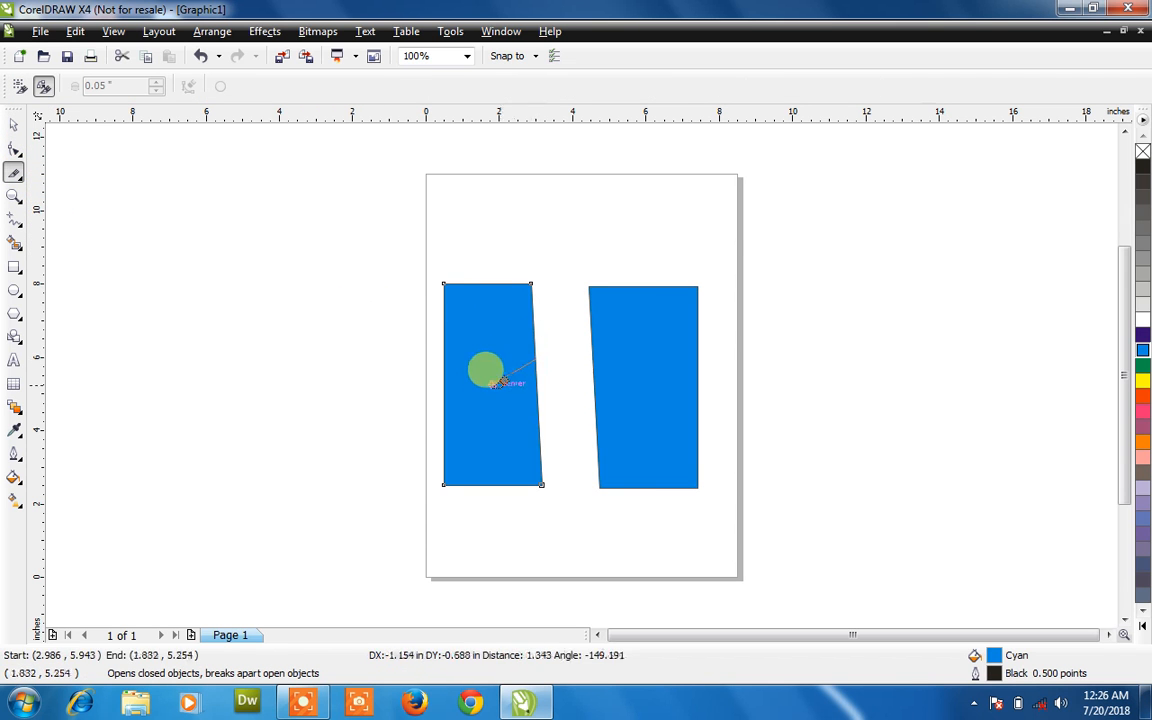
{"action": "left_click", "coordinate": [443, 428]}
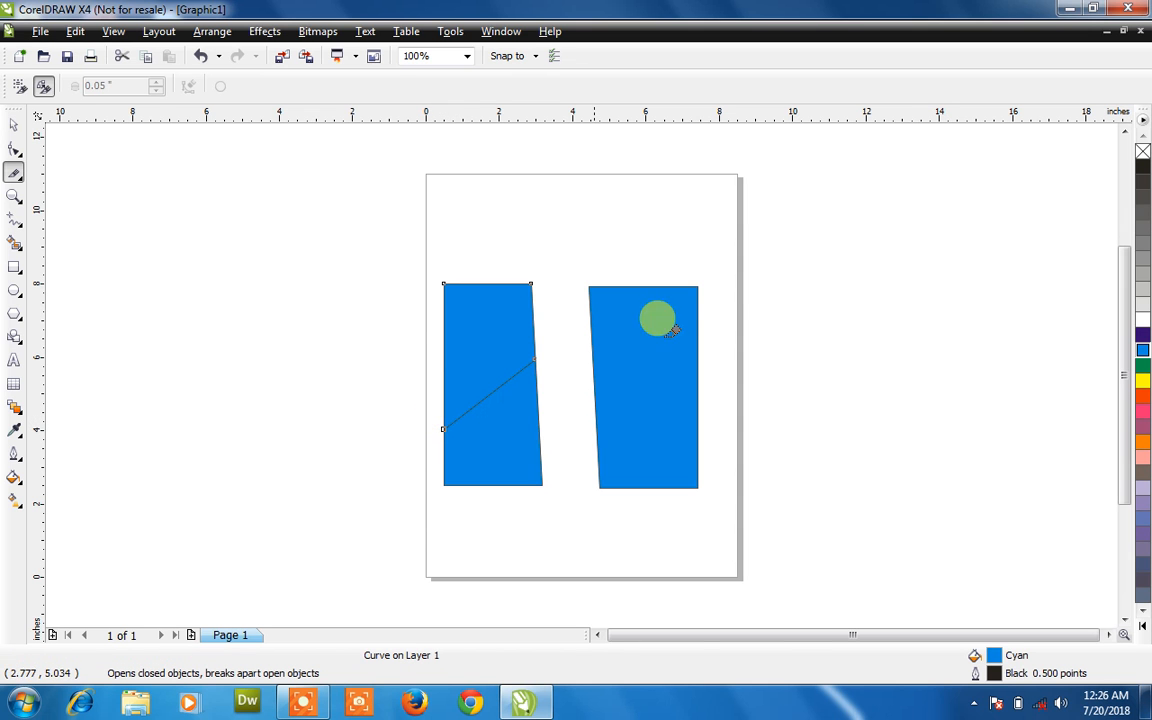
{"action": "left_click", "coordinate": [14, 124]}
{"action": "left_click_drag", "start_coordinate": [458, 303], "coordinate": [469, 262]}
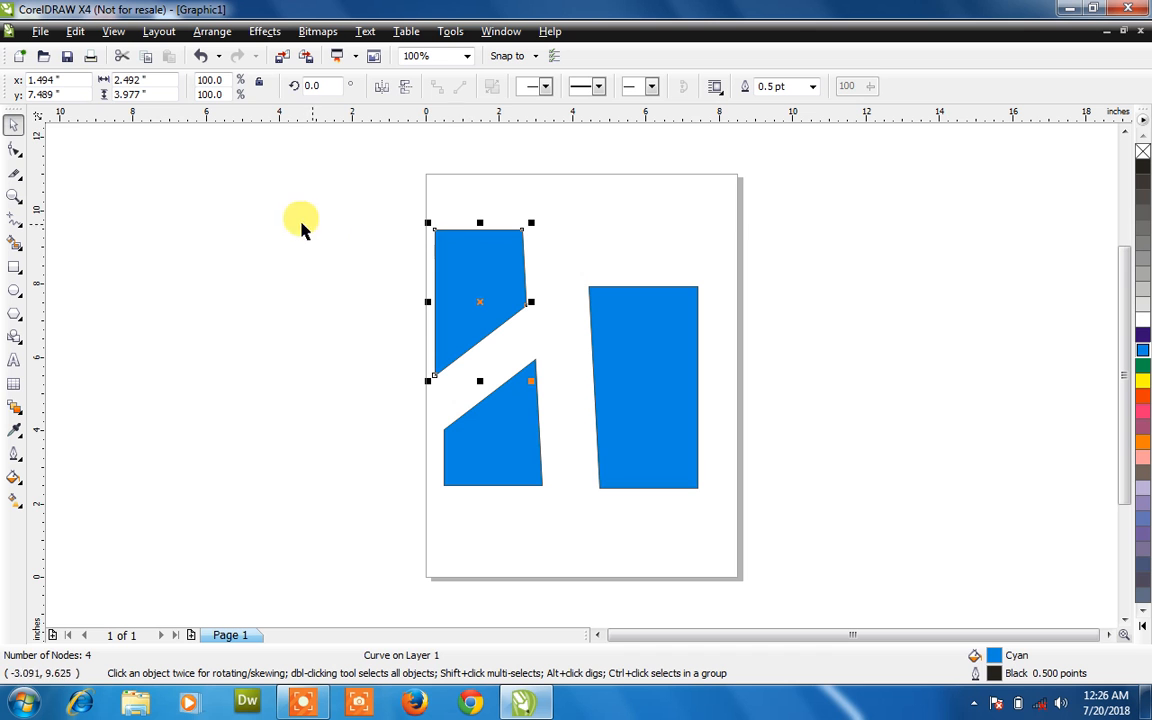
Cut the right piece along a freehand curve from its top edge to its bottom-left corner, and move the right part away.
{"action": "left_click", "coordinate": [18, 180]}
{"action": "left_click", "coordinate": [62, 198]}
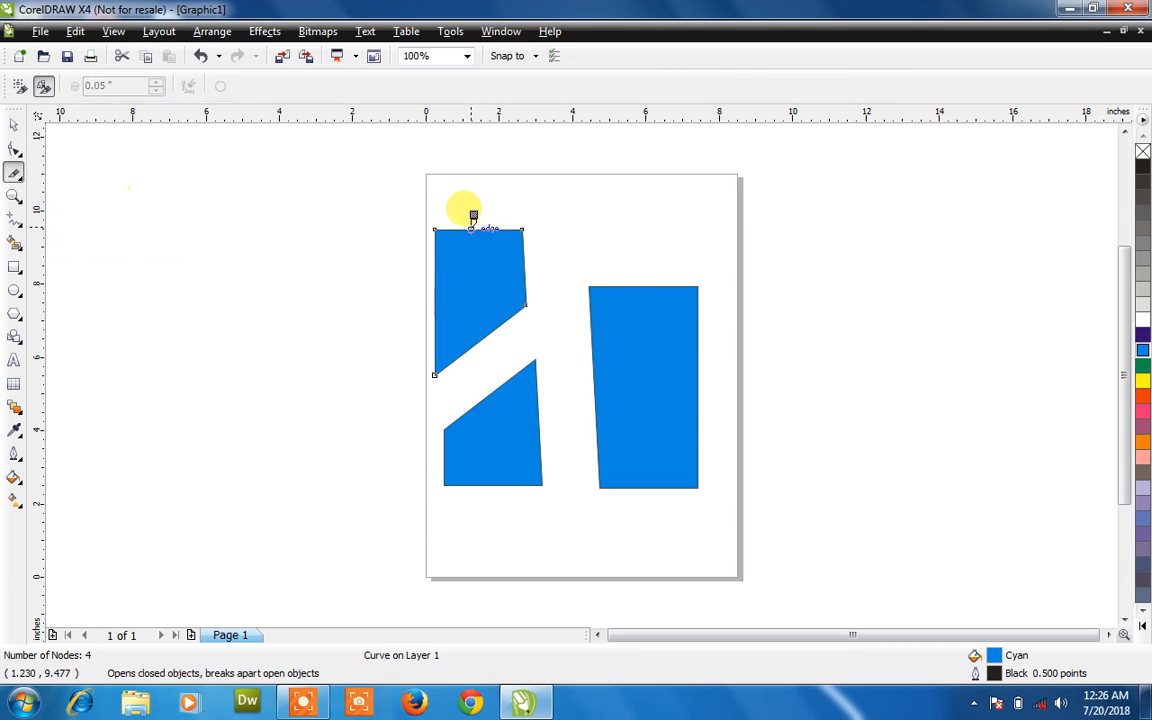
{"action": "left_click", "coordinate": [646, 286]}
{"action": "left_click_drag", "start_coordinate": [643, 385], "coordinate": [599, 487]}
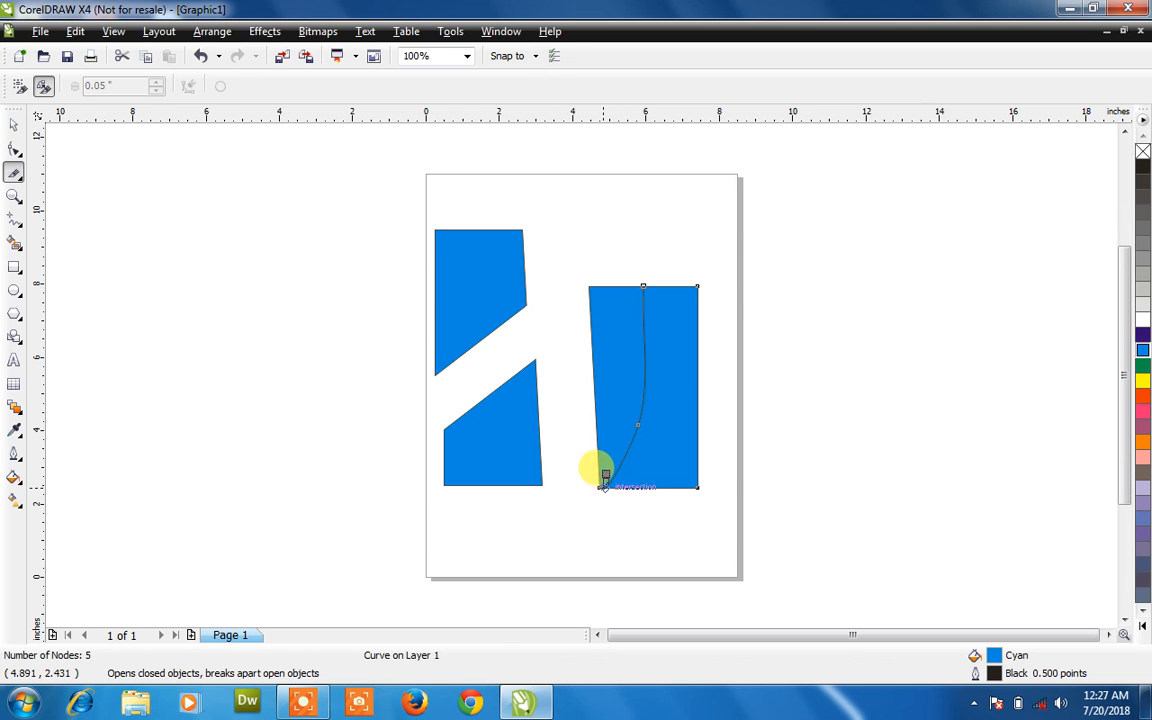
{"action": "left_click", "coordinate": [15, 125]}
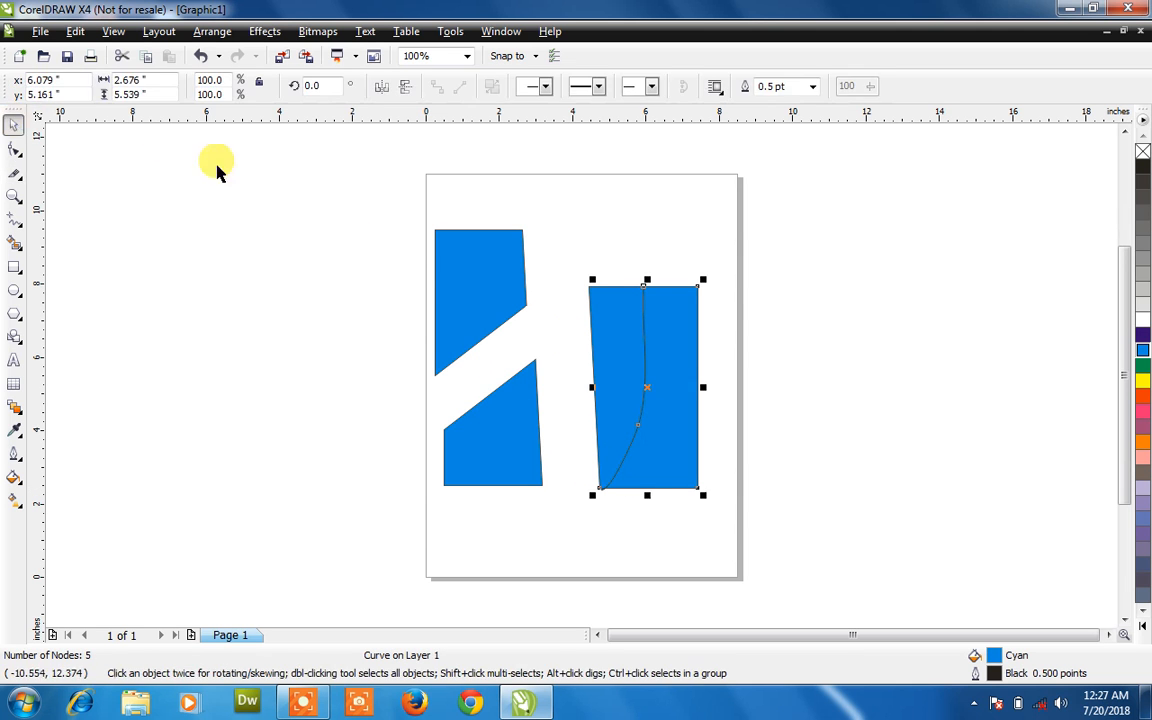
{"action": "left_click_drag", "start_coordinate": [684, 364], "coordinate": [727, 380]}
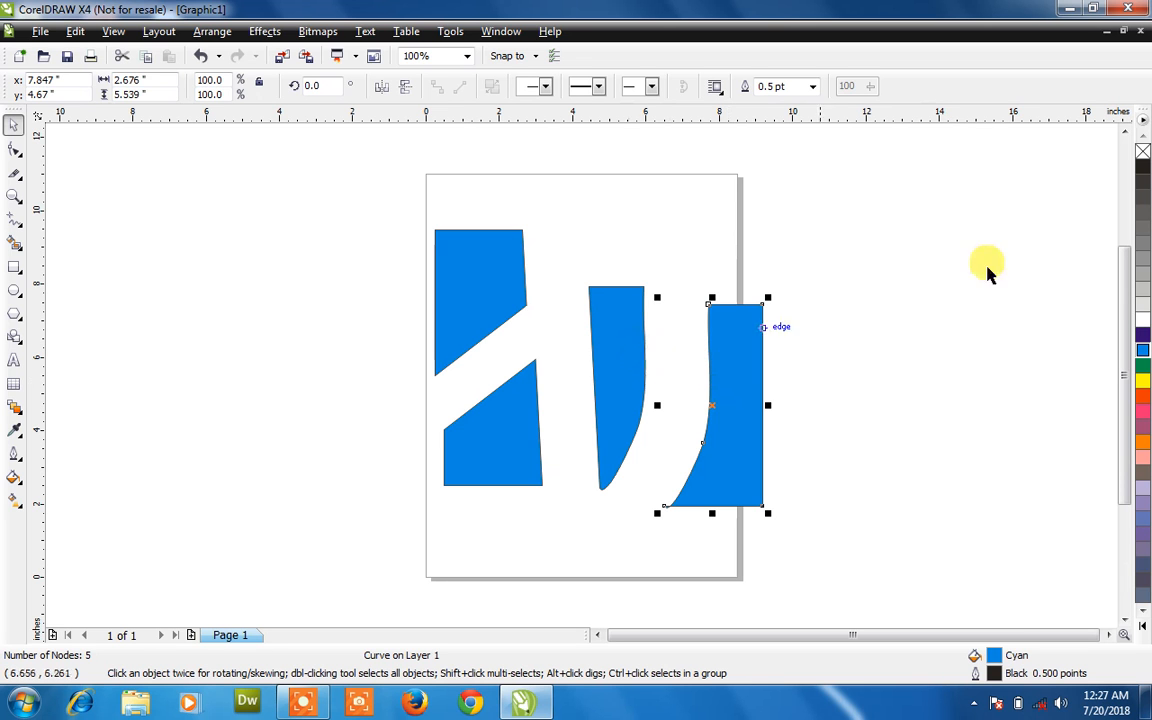
Fill the far-right piece with yellow, the curved middle piece with red and the lower-left piece with green.
{"action": "left_click", "coordinate": [1143, 385]}
{"action": "left_click", "coordinate": [612, 305]}
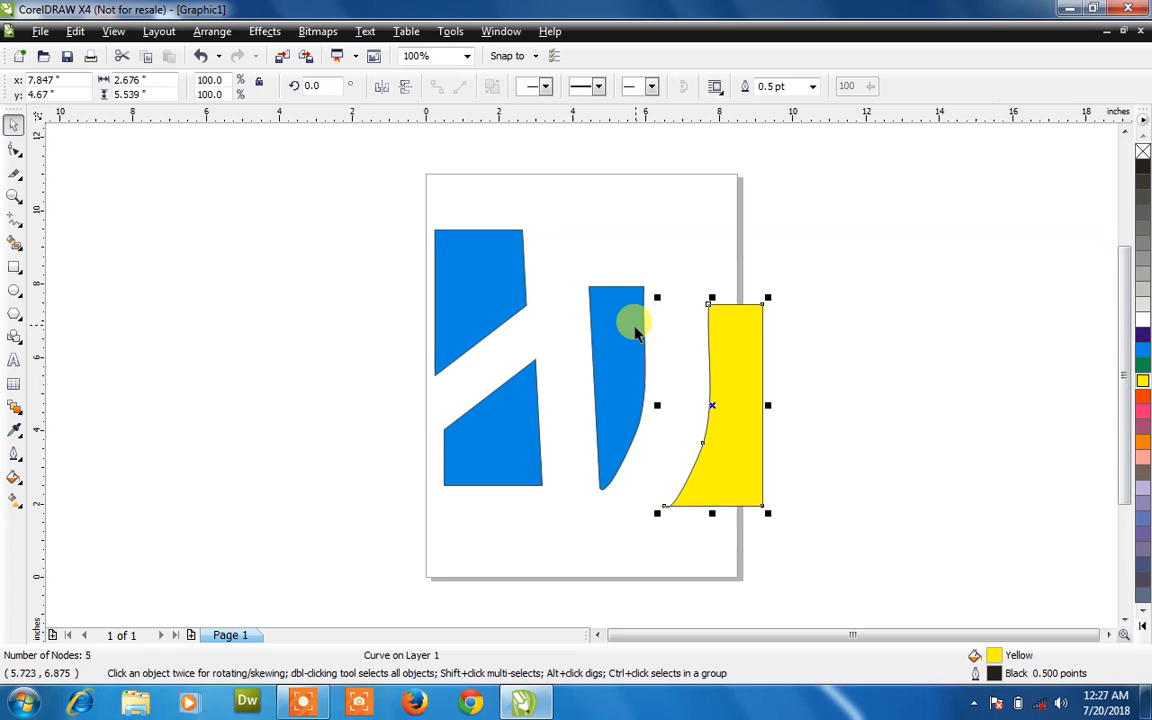
{"action": "left_click", "coordinate": [1143, 398]}
{"action": "left_click", "coordinate": [501, 411]}
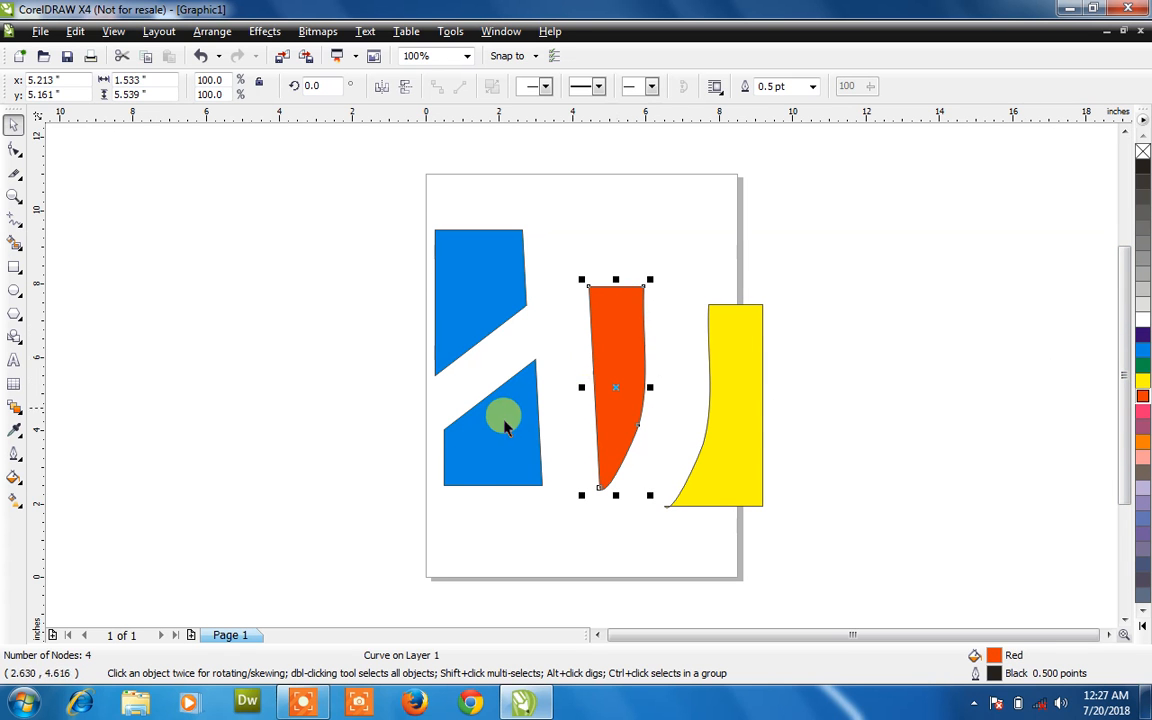
{"action": "left_click", "coordinate": [1143, 365]}
Move the yellow, cyan and green pieces against the red one so they form a whole rectangle again.
{"action": "left_click_drag", "start_coordinate": [757, 392], "coordinate": [689, 371]}
{"action": "left_click_drag", "start_coordinate": [484, 284], "coordinate": [548, 342]}
{"action": "left_click_drag", "start_coordinate": [516, 452], "coordinate": [572, 452]}
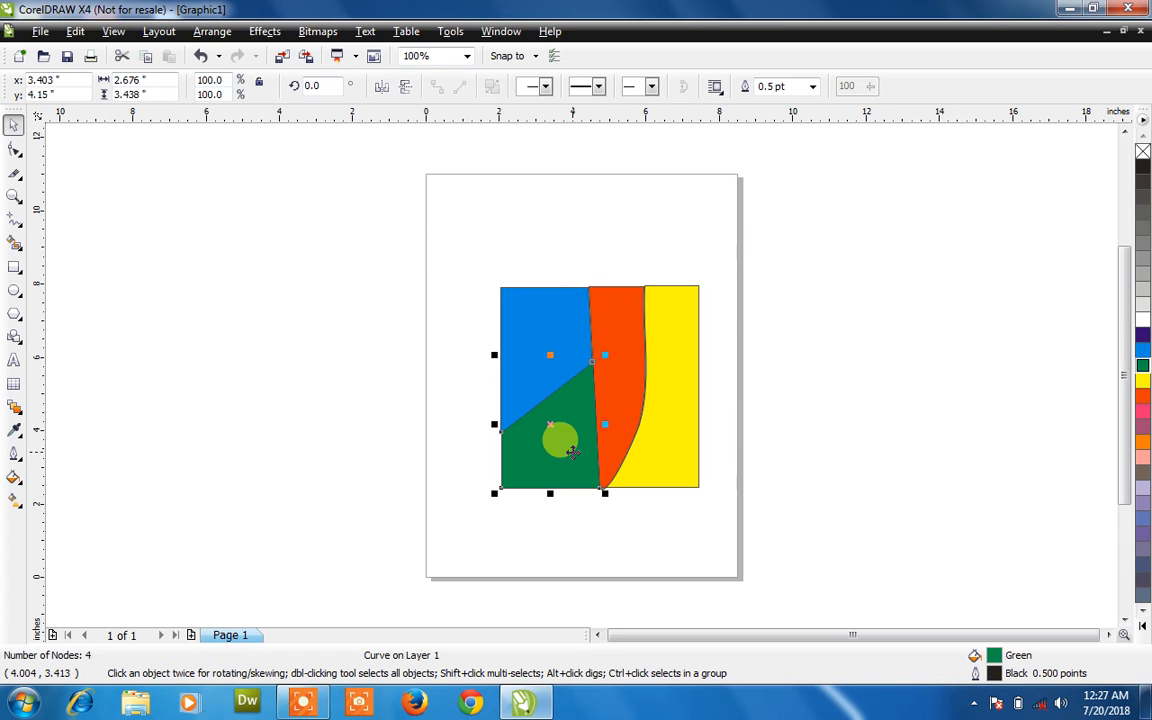
{"action": "left_click", "coordinate": [877, 520]}
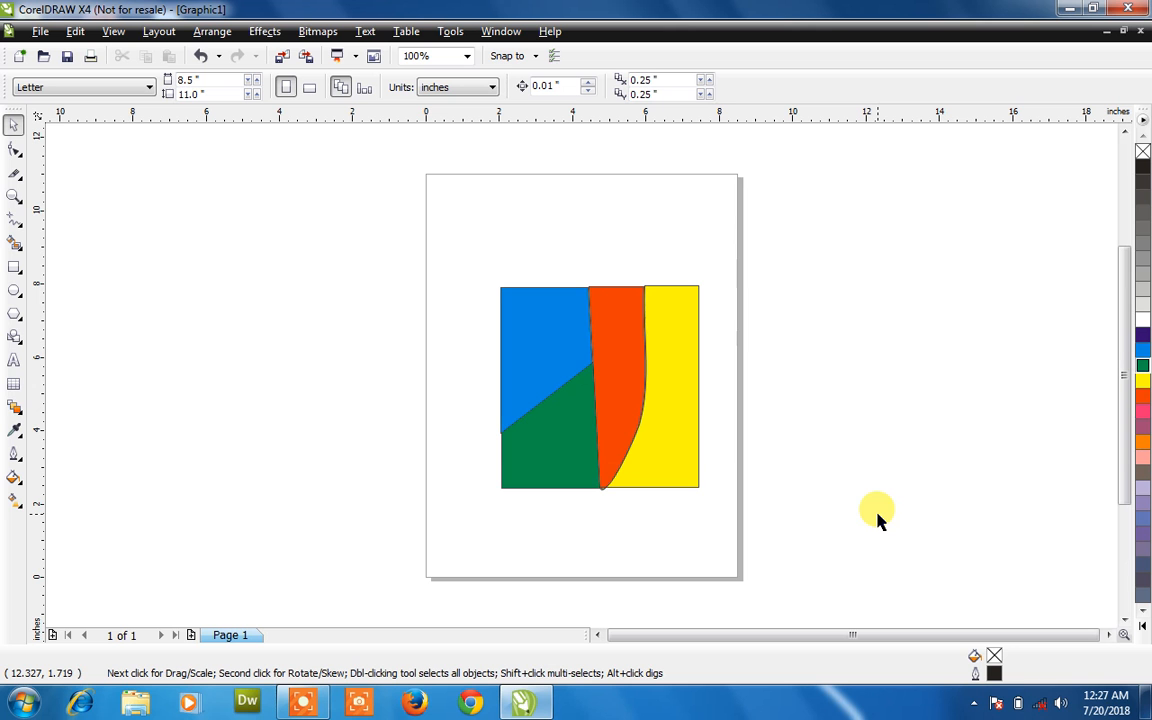
Spread the yellow, red, cyan and green pieces apart again, leaving gaps between them.
{"action": "left_click", "coordinate": [690, 349]}
{"action": "left_click_drag", "start_coordinate": [690, 349], "coordinate": [734, 358]}
{"action": "left_click_drag", "start_coordinate": [602, 334], "coordinate": [621, 346]}
{"action": "left_click_drag", "start_coordinate": [553, 321], "coordinate": [545, 313]}
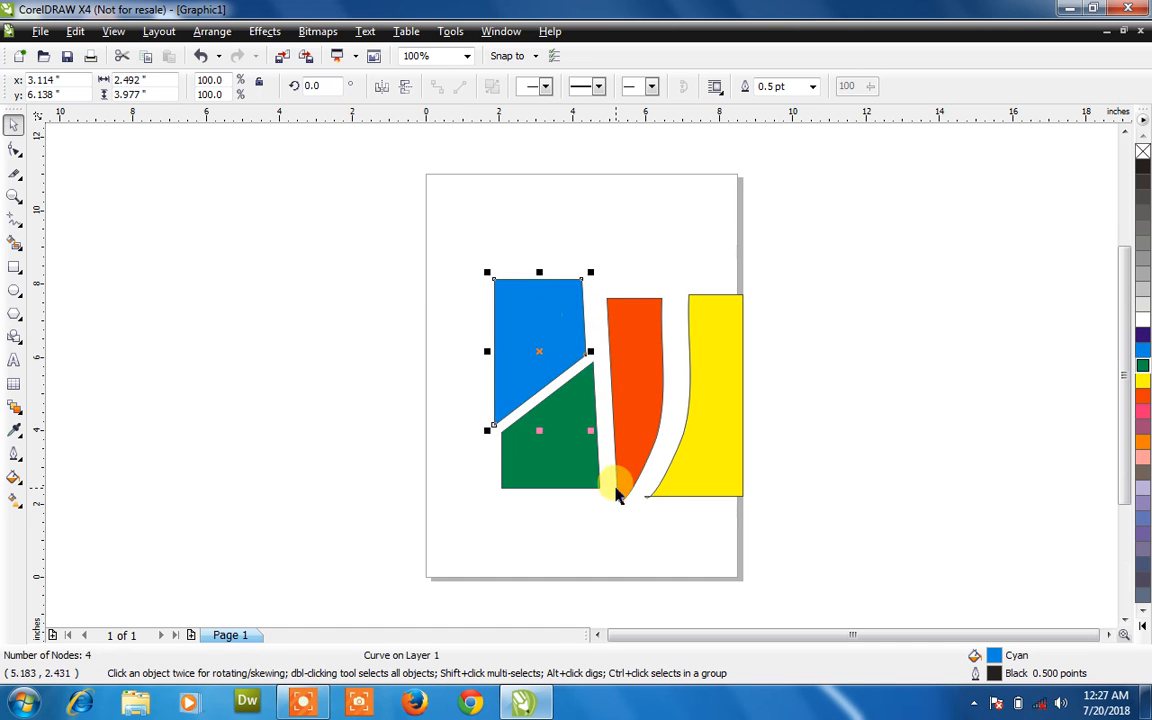
{"action": "left_click", "coordinate": [580, 478]}
{"action": "left_click_drag", "start_coordinate": [580, 478], "coordinate": [585, 484]}
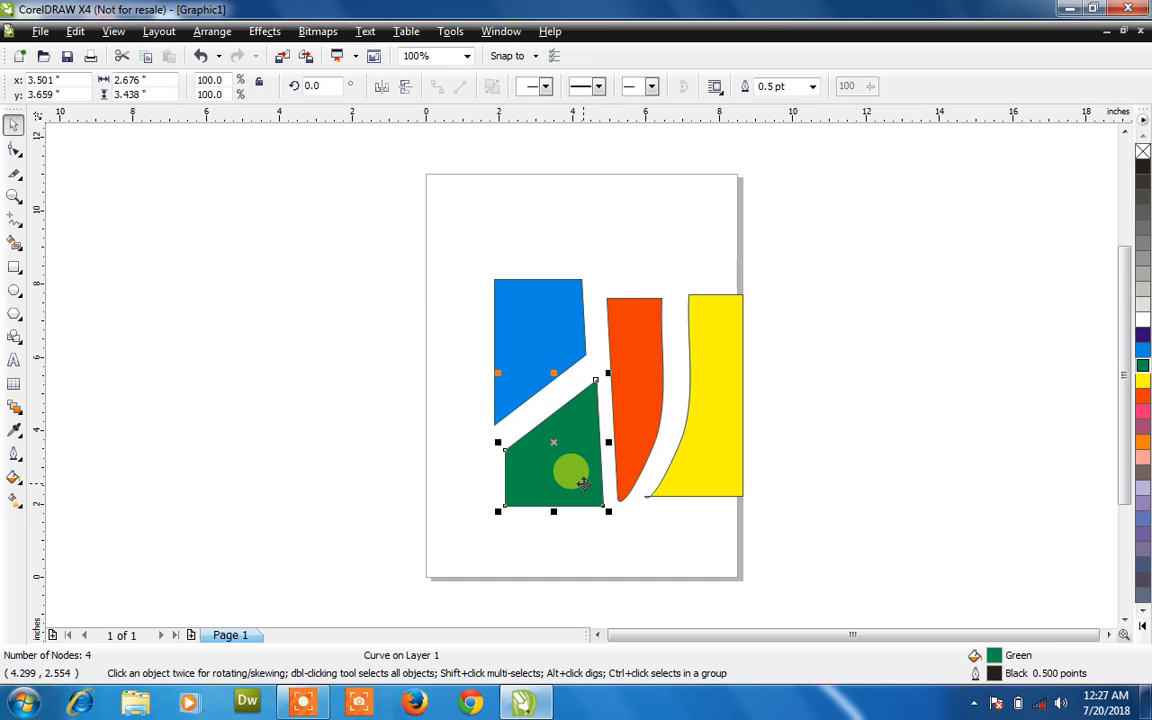
{"action": "left_click", "coordinate": [16, 173]}
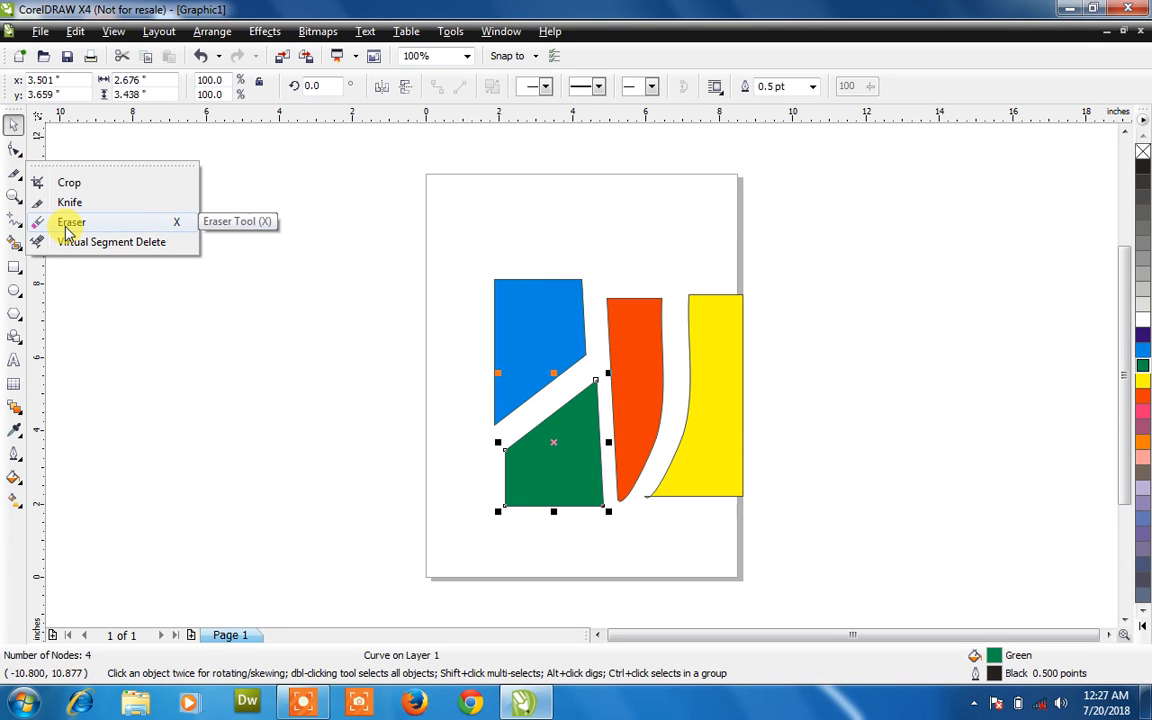
{"action": "left_click", "coordinate": [362, 297]}
{"action": "left_click", "coordinate": [390, 267]}
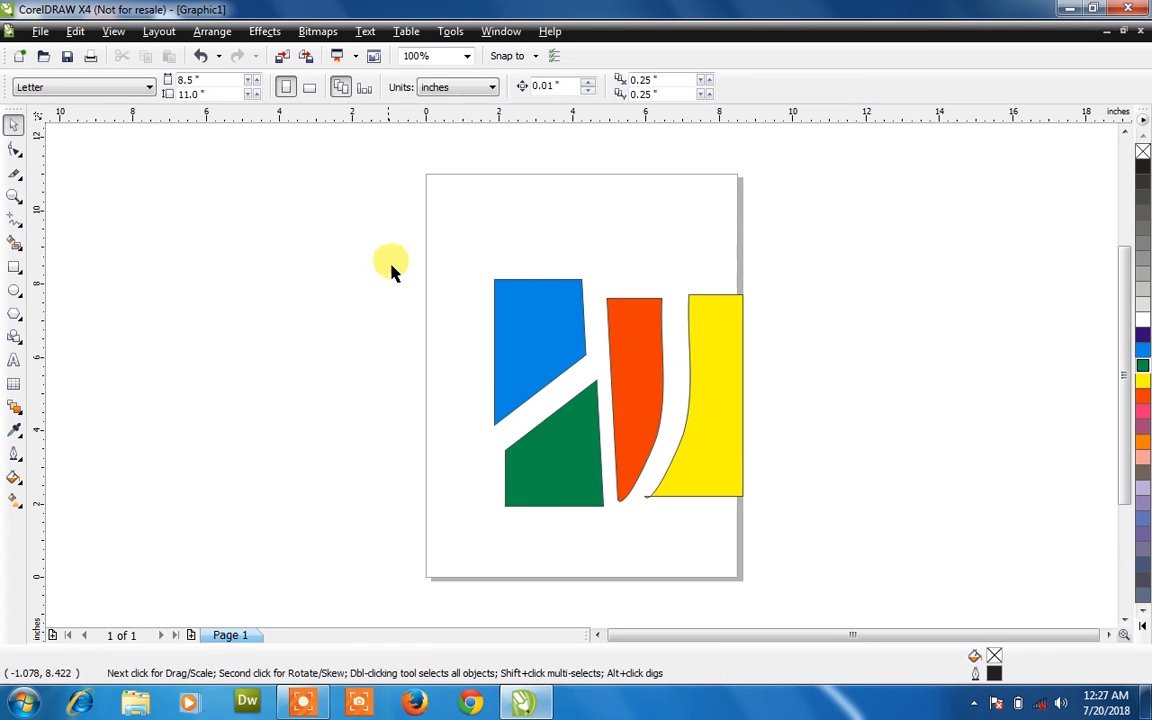
Select all four coloured pieces together and delete them from the page.
{"action": "left_click_drag", "start_coordinate": [428, 270], "coordinate": [812, 583]}
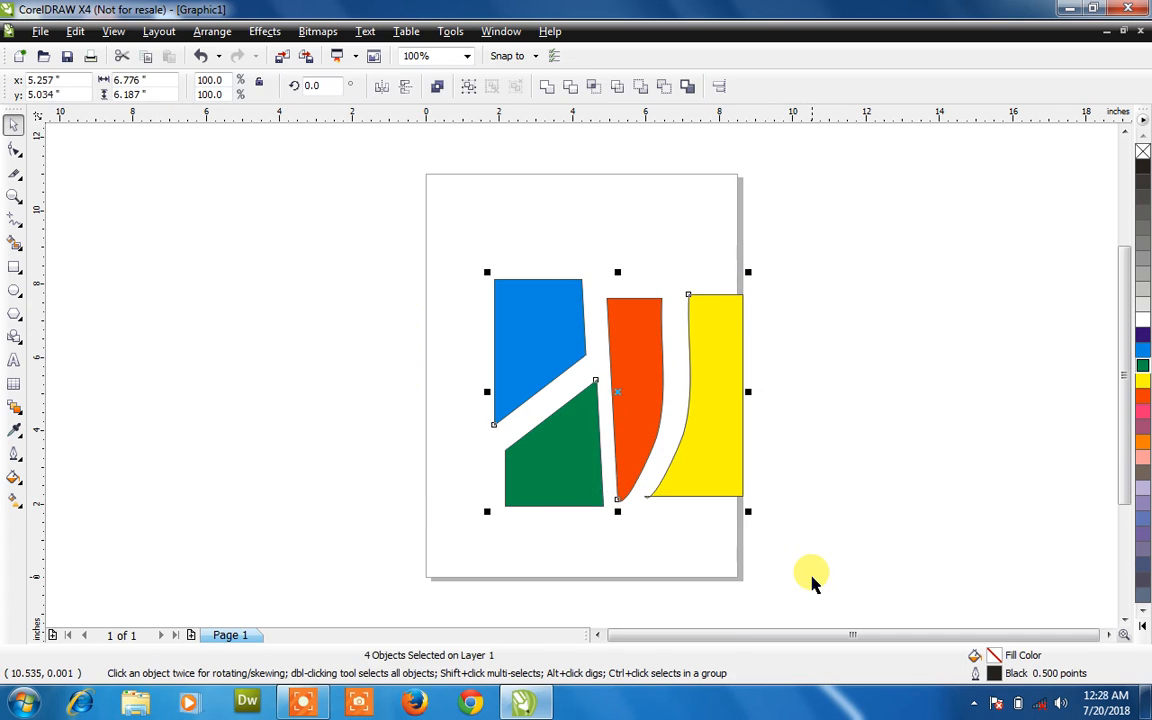
{"action": "key", "text": "Delete"}
{"action": "scroll", "coordinate": [812, 583], "scroll_direction": "up", "scroll_amount": 1}
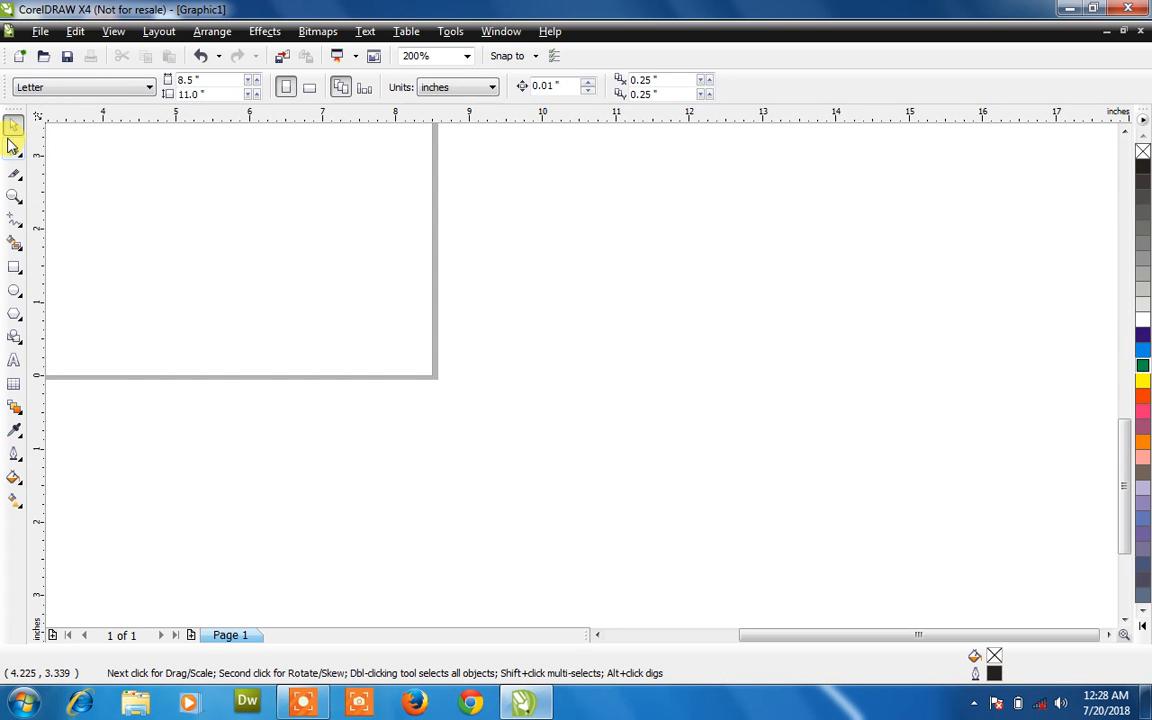
{"action": "key", "text": "F3"}
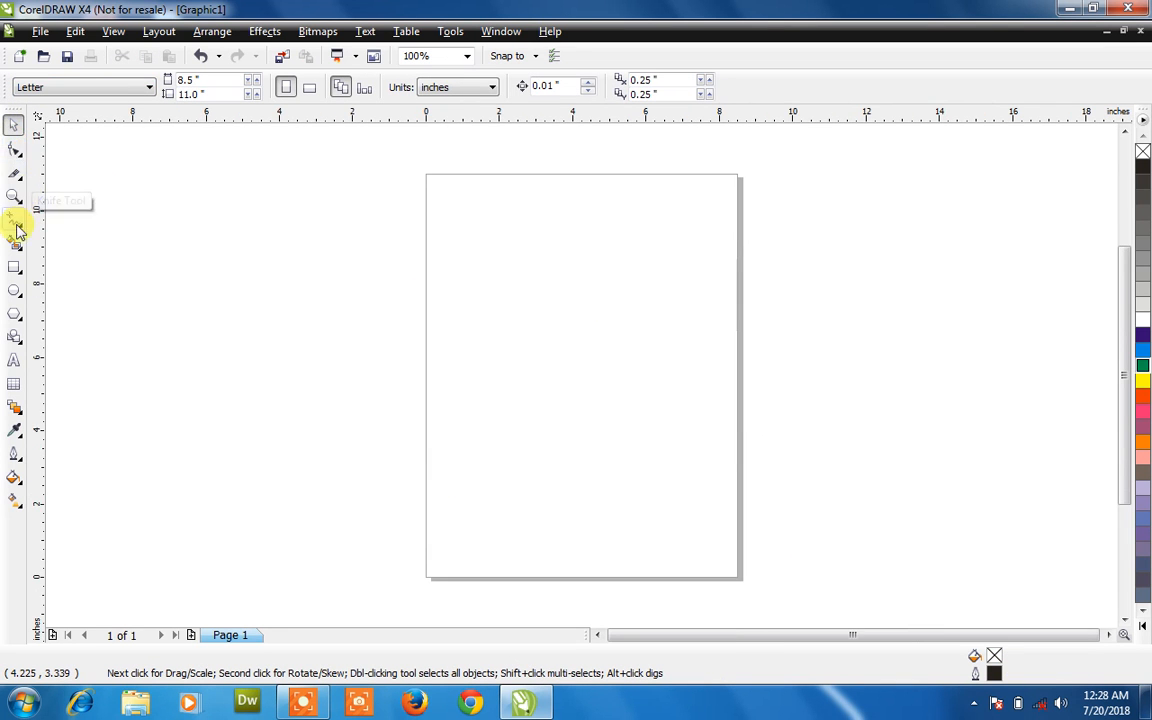
Draw a rectangle about 6.36 by 5.87 inches on the empty page and fill it with green.
{"action": "left_click", "coordinate": [14, 266]}
{"action": "mouse_move", "coordinate": [461, 261]}
{"action": "left_mouse_down"}
{"action": "mouse_move", "coordinate": [668, 425]}
{"action": "mouse_move", "coordinate": [695, 477]}
{"action": "left_mouse_up"}
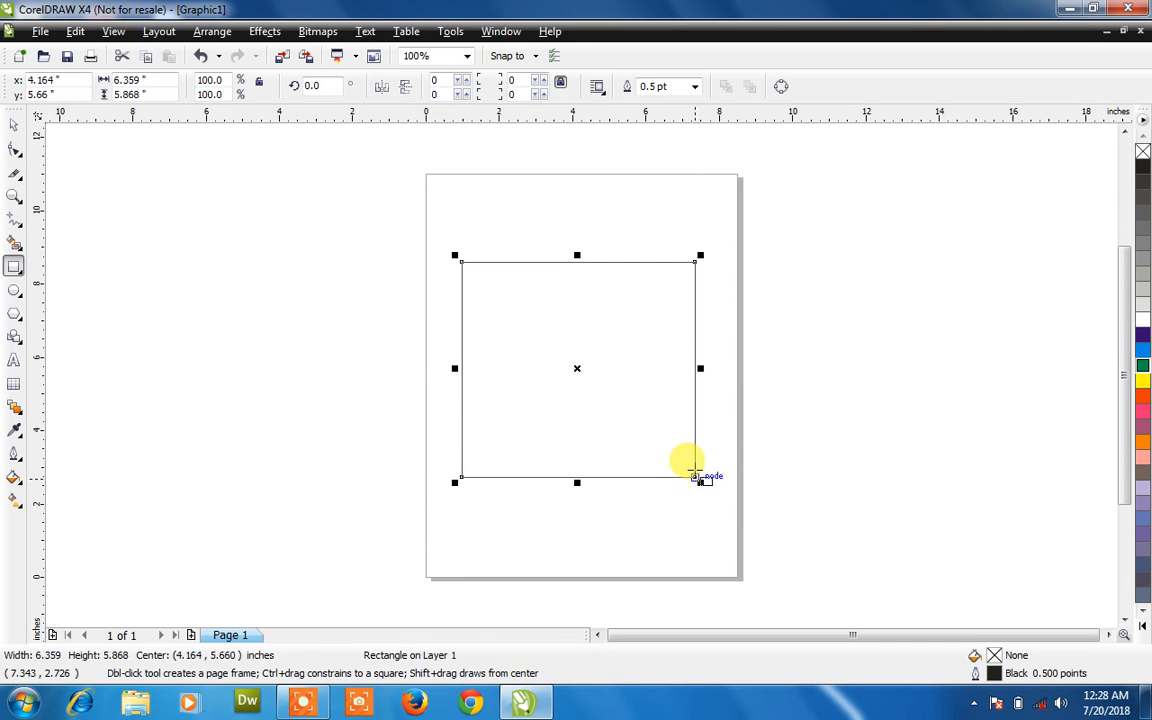
{"action": "left_click", "coordinate": [1143, 365]}
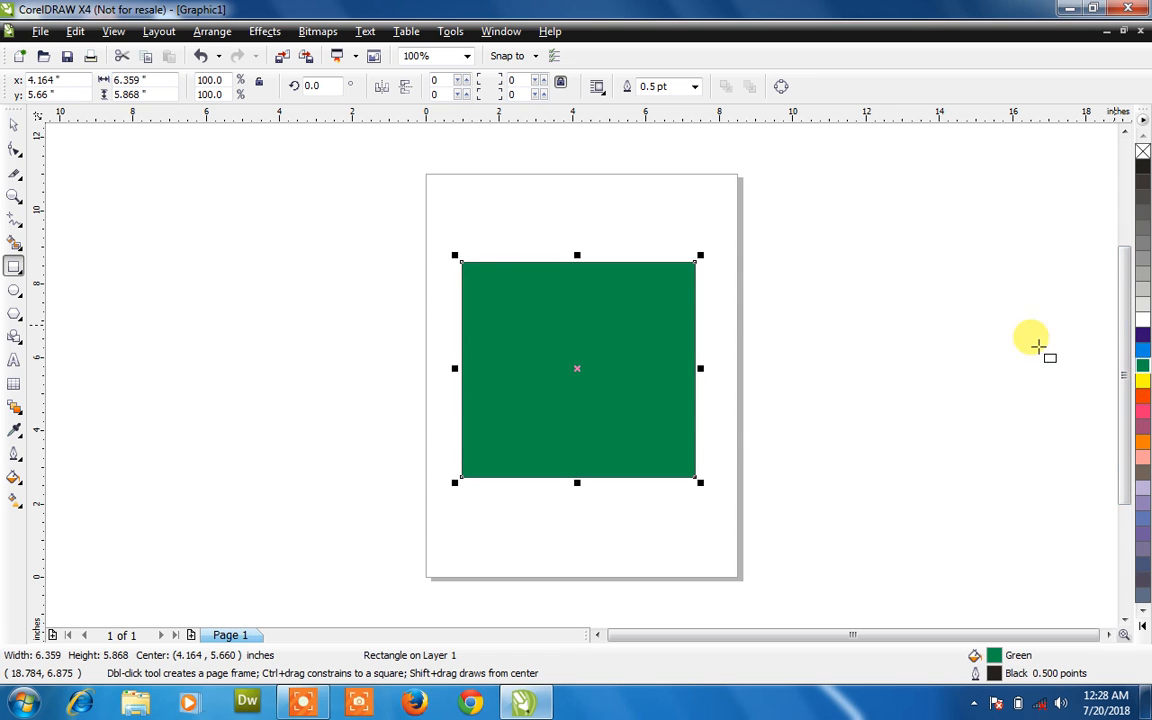
Activate the Eraser tool and set its thickness to 1.0 inch.
{"action": "left_click", "coordinate": [14, 180]}
{"action": "left_click", "coordinate": [64, 219]}
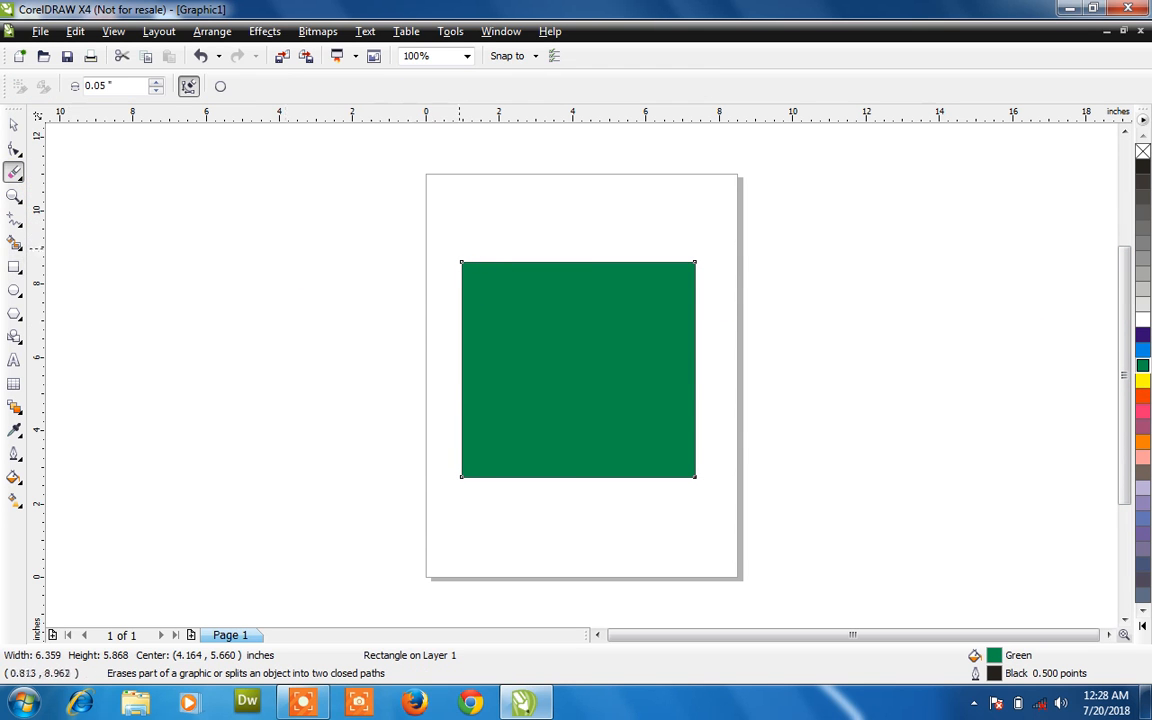
{"action": "left_click", "coordinate": [131, 92]}
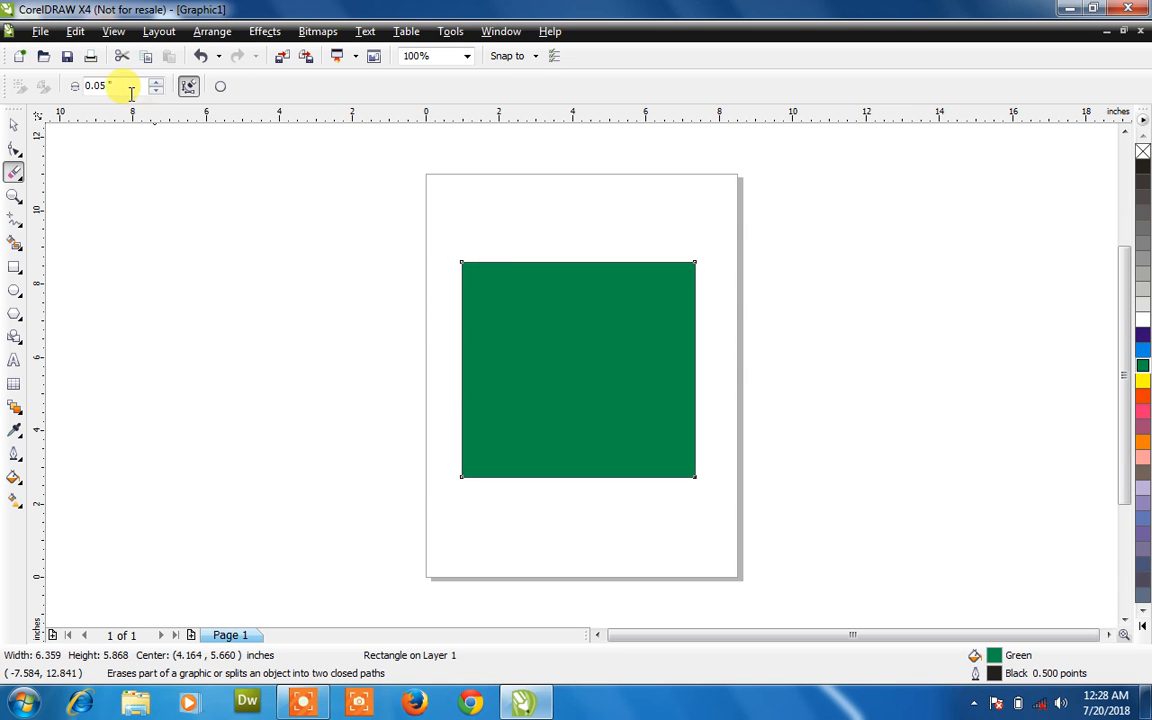
{"action": "left_click_drag", "start_coordinate": [126, 86], "coordinate": [76, 86]}
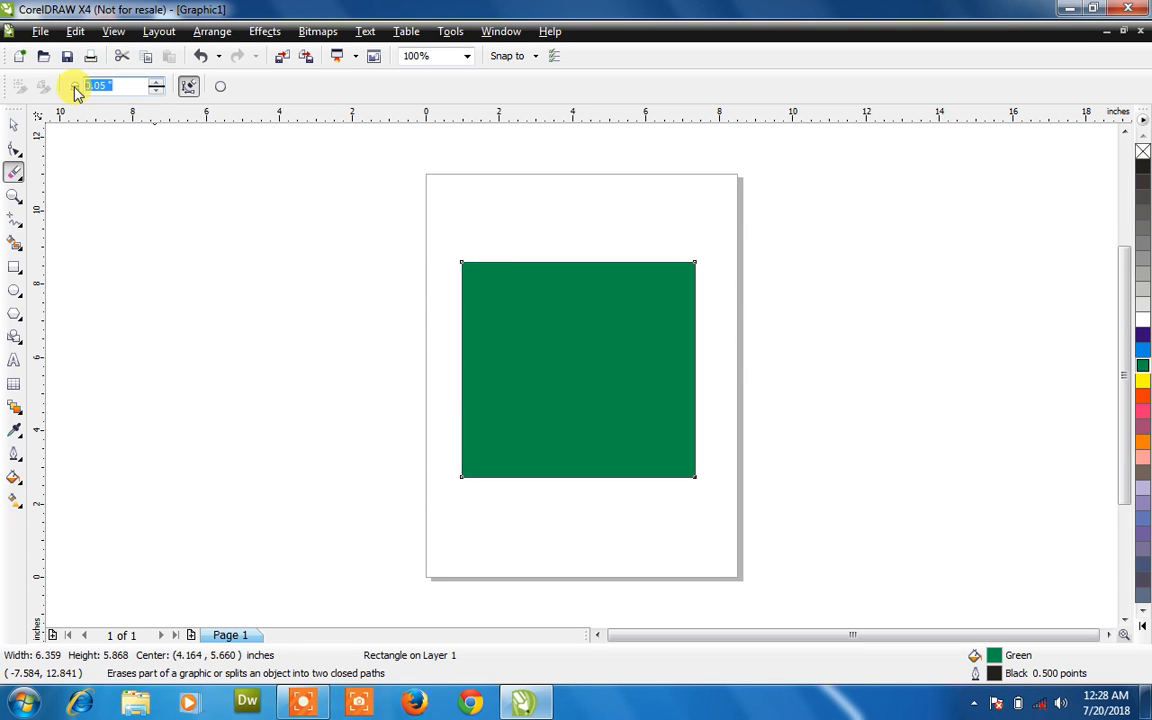
{"action": "left_click", "coordinate": [226, 231]}
{"action": "key", "text": "Escape"}
Try erasing a straight strip from above the green rectangle's top edge to near its centre, and undo it.
{"action": "left_click", "coordinate": [552, 234]}
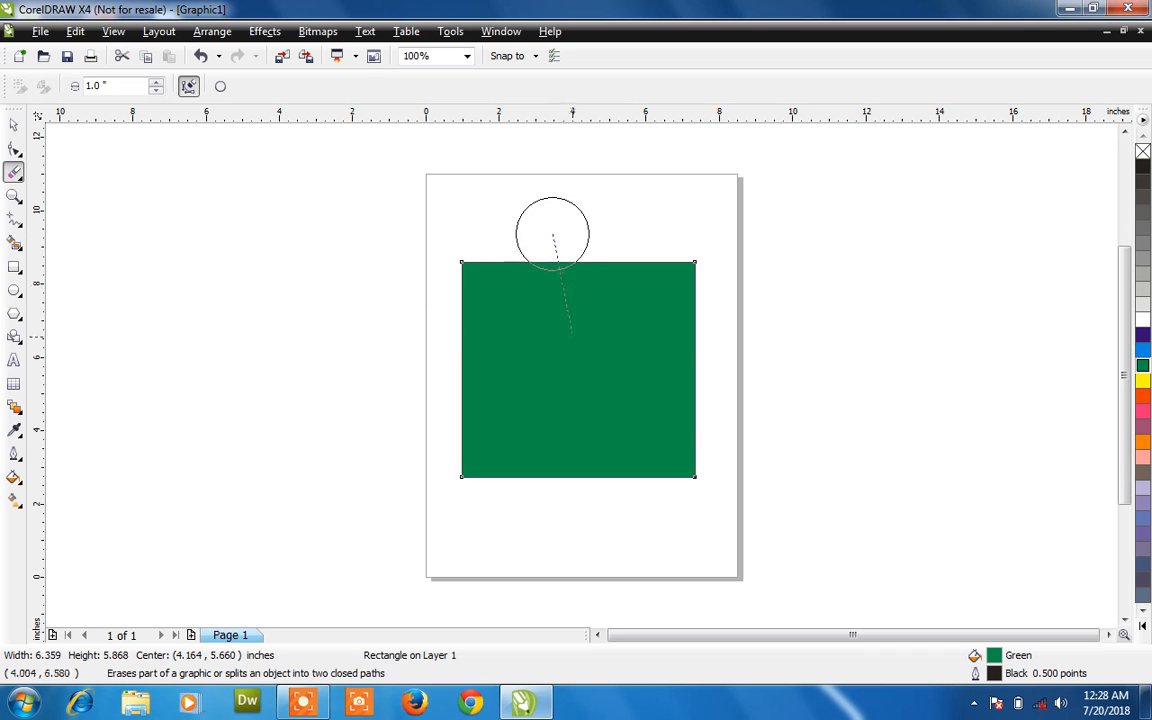
{"action": "left_click", "coordinate": [575, 347]}
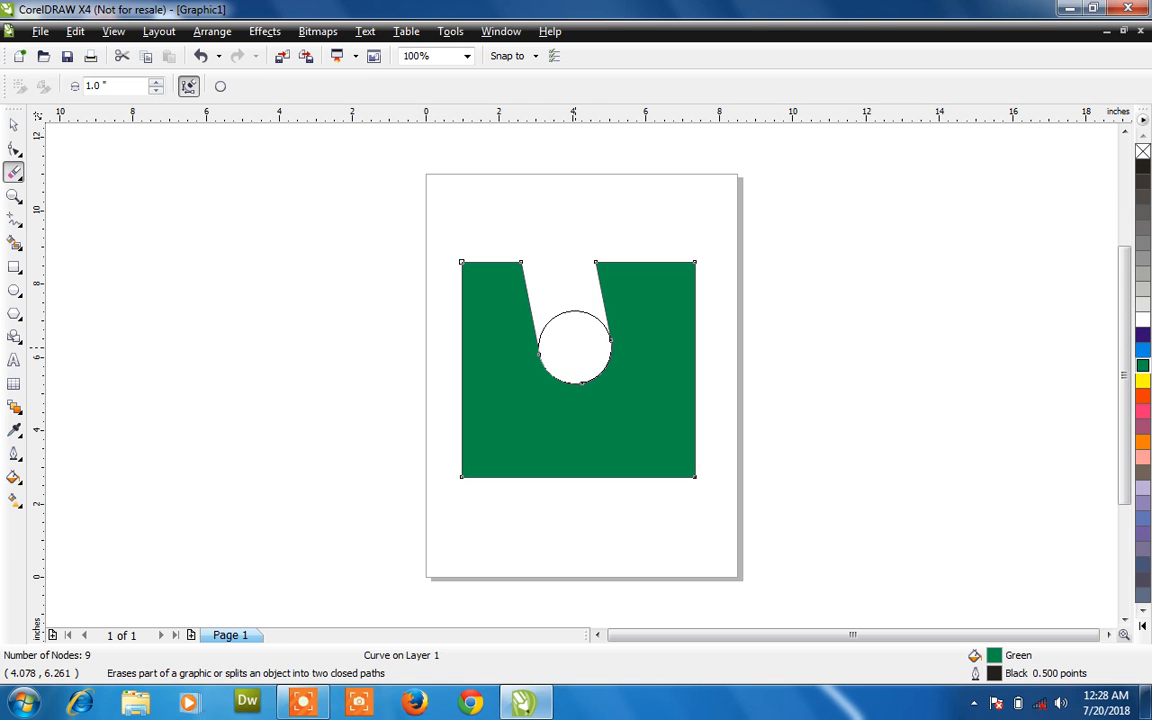
{"action": "key", "text": "ctrl+z"}
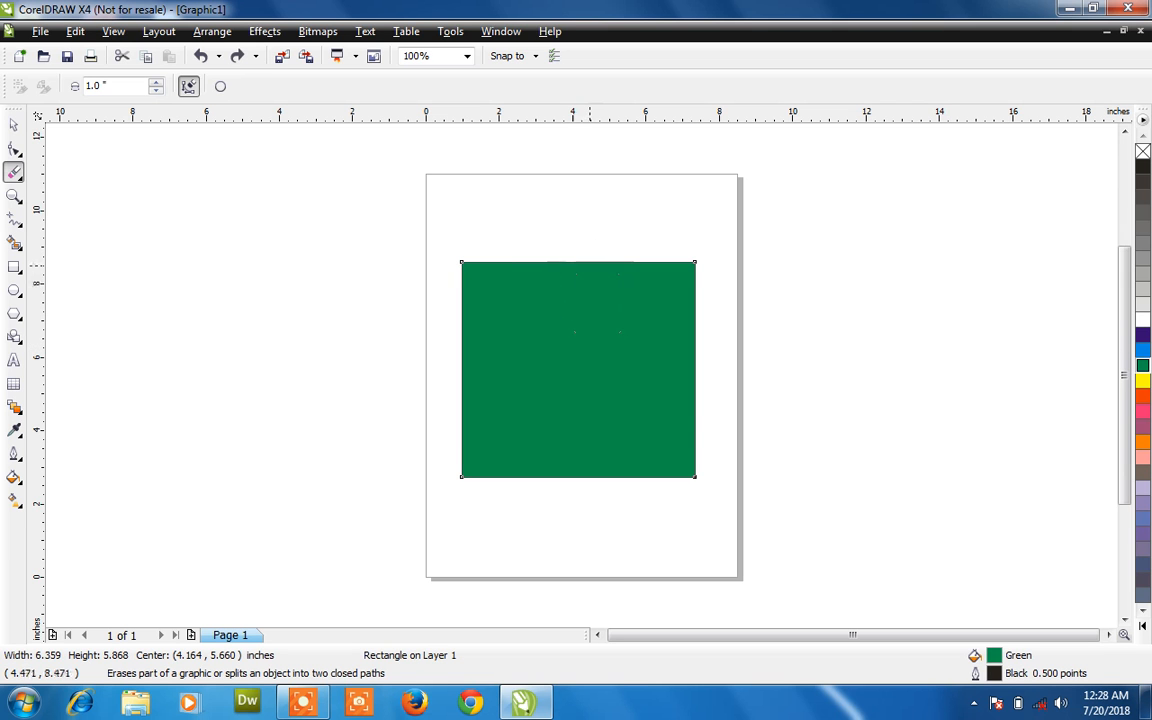
Try erasing a slanted straight strip through the whole green rectangle from above to below it, and undo it.
{"action": "left_click", "coordinate": [589, 235]}
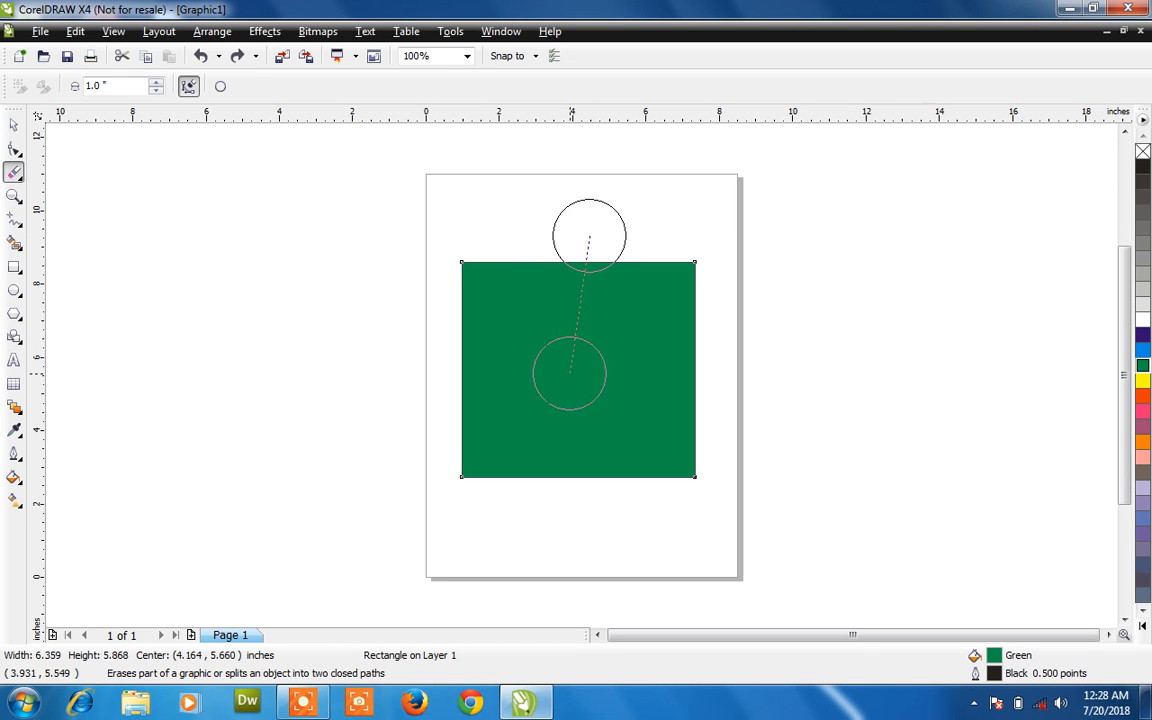
{"action": "left_click", "coordinate": [547, 536]}
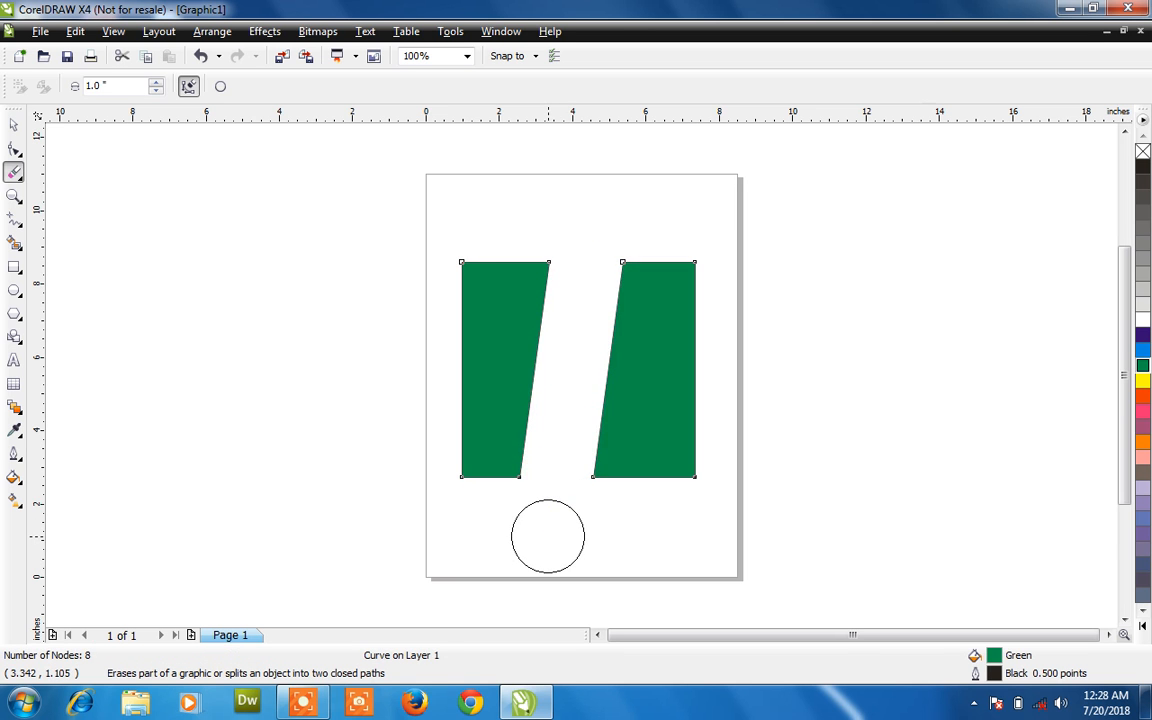
{"action": "key", "text": "ctrl+z"}
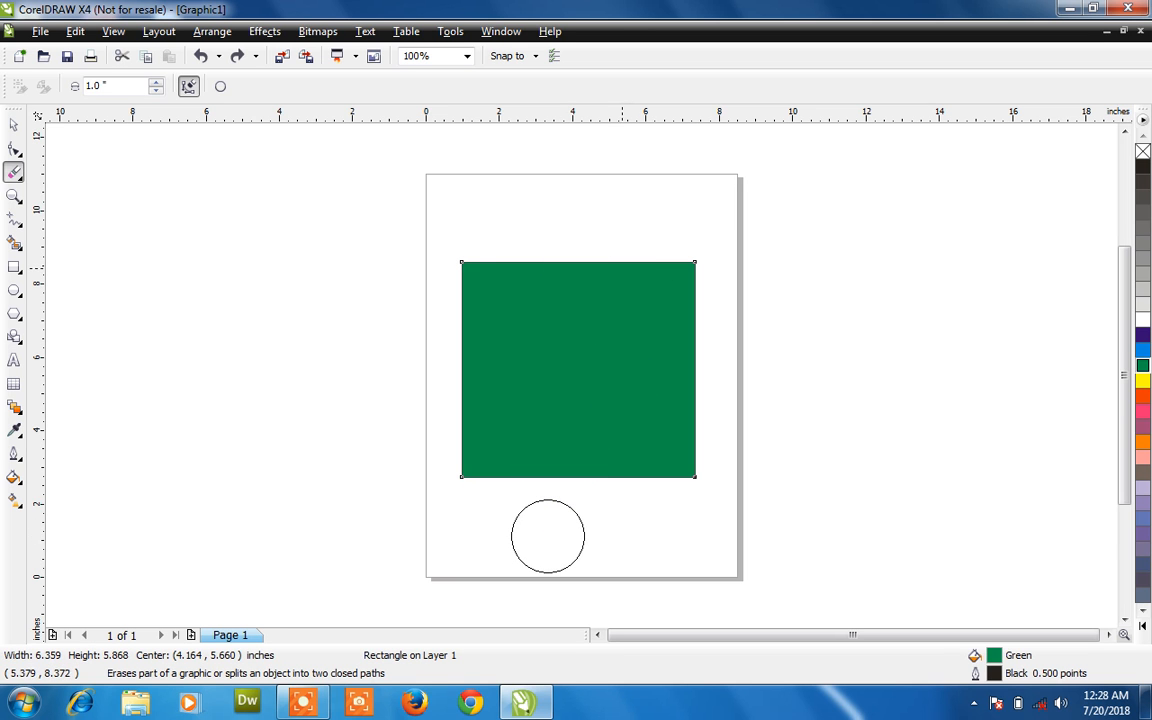
Try erasing a wavy freehand strip down through the green rectangle, and undo both the erasure and the green fill.
{"action": "mouse_move", "coordinate": [620, 265]}
{"action": "left_mouse_down"}
{"action": "mouse_move", "coordinate": [583, 315]}
{"action": "mouse_move", "coordinate": [630, 372]}
{"action": "mouse_move", "coordinate": [575, 398]}
{"action": "mouse_move", "coordinate": [614, 410]}
{"action": "mouse_move", "coordinate": [572, 476]}
{"action": "left_mouse_up"}
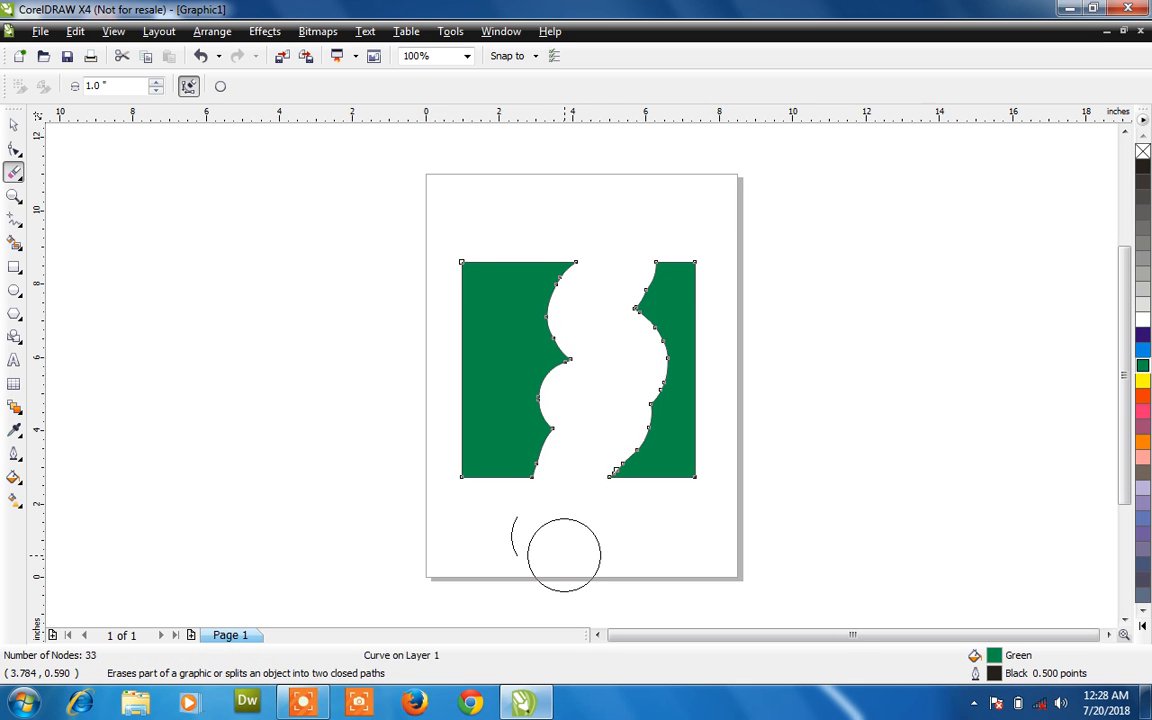
{"action": "key", "text": "ctrl+z"}
{"action": "key", "text": "ctrl+z"}
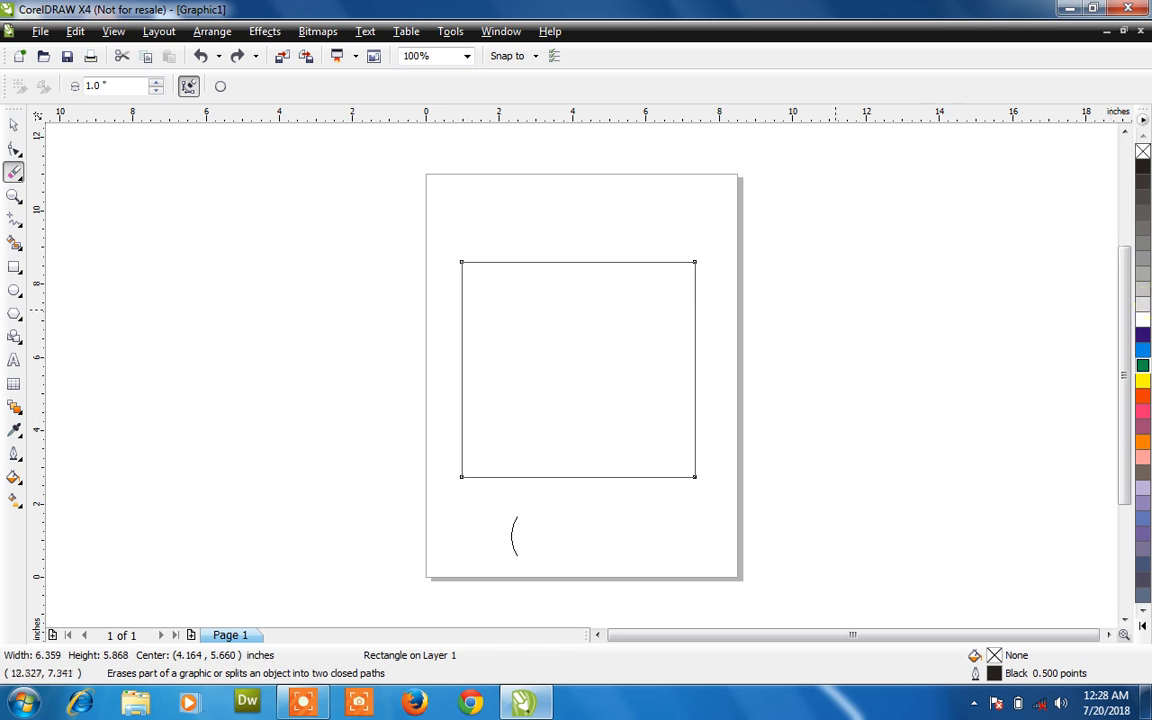
Fill the selected rectangle with cyan and set the eraser thickness to 0.5 inch.
{"action": "left_click", "coordinate": [1142, 349]}
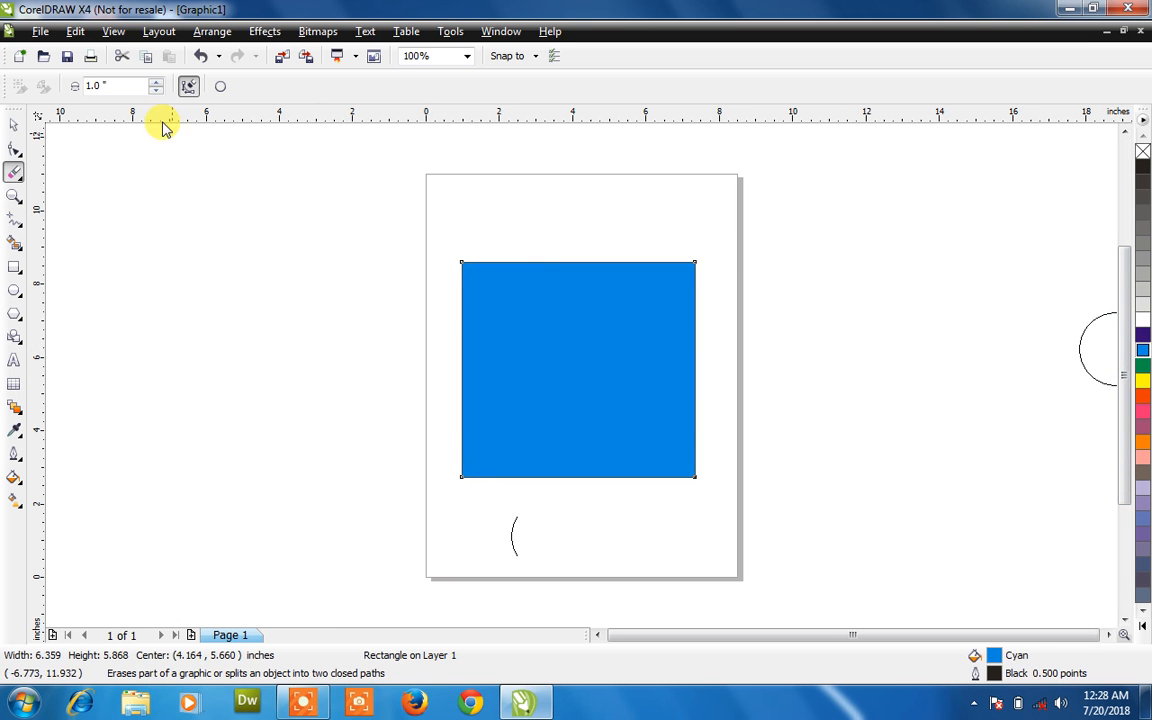
{"action": "left_click_drag", "start_coordinate": [118, 88], "coordinate": [80, 88]}
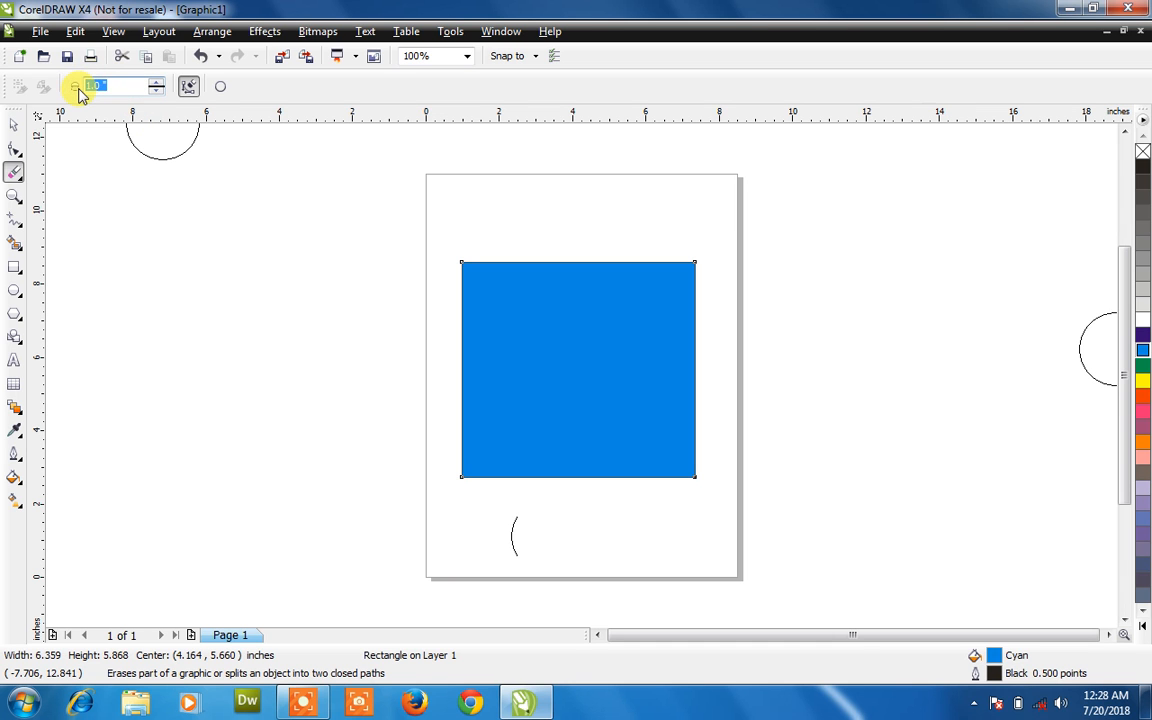
{"action": "type", "text": "."}
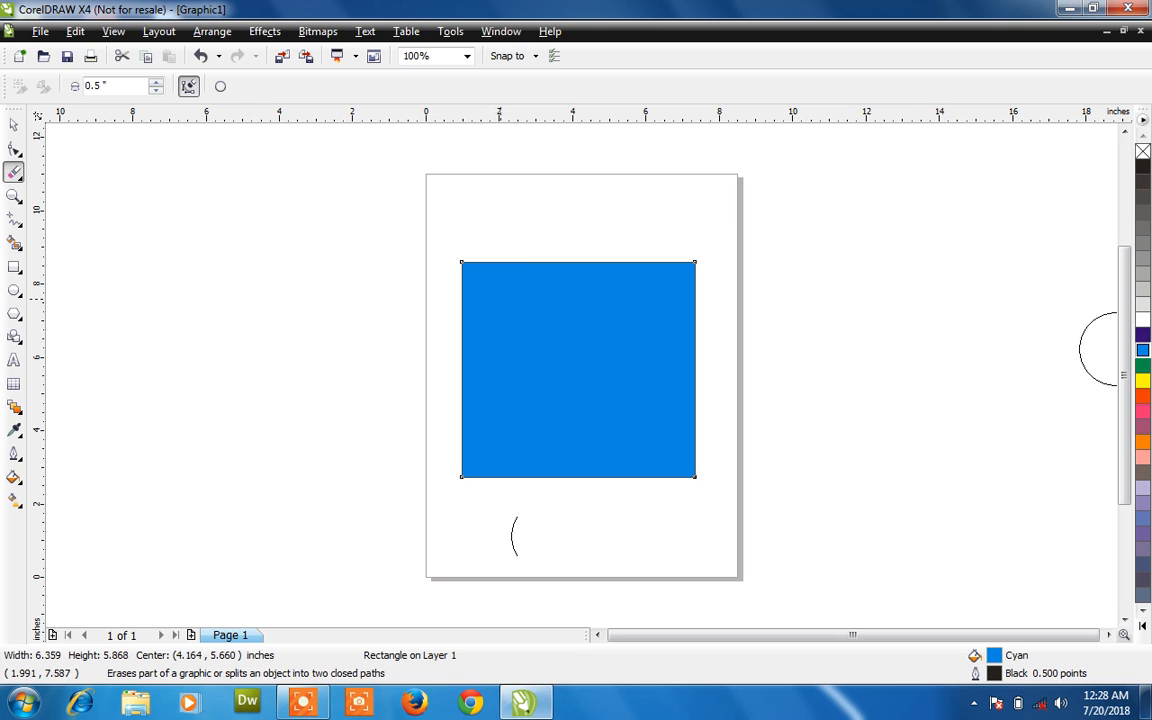
Erase several crossing straight and wavy strips through the cyan rectangle, splitting it into separate areas, and deselect it.
{"action": "mouse_move", "coordinate": [703, 272]}
{"action": "left_mouse_down"}
{"action": "mouse_move", "coordinate": [442, 352]}
{"action": "mouse_move", "coordinate": [583, 467]}
{"action": "left_mouse_up"}
{"action": "mouse_move", "coordinate": [615, 250]}
{"action": "left_mouse_down"}
{"action": "mouse_move", "coordinate": [615, 490]}
{"action": "mouse_move", "coordinate": [674, 540]}
{"action": "left_mouse_up"}
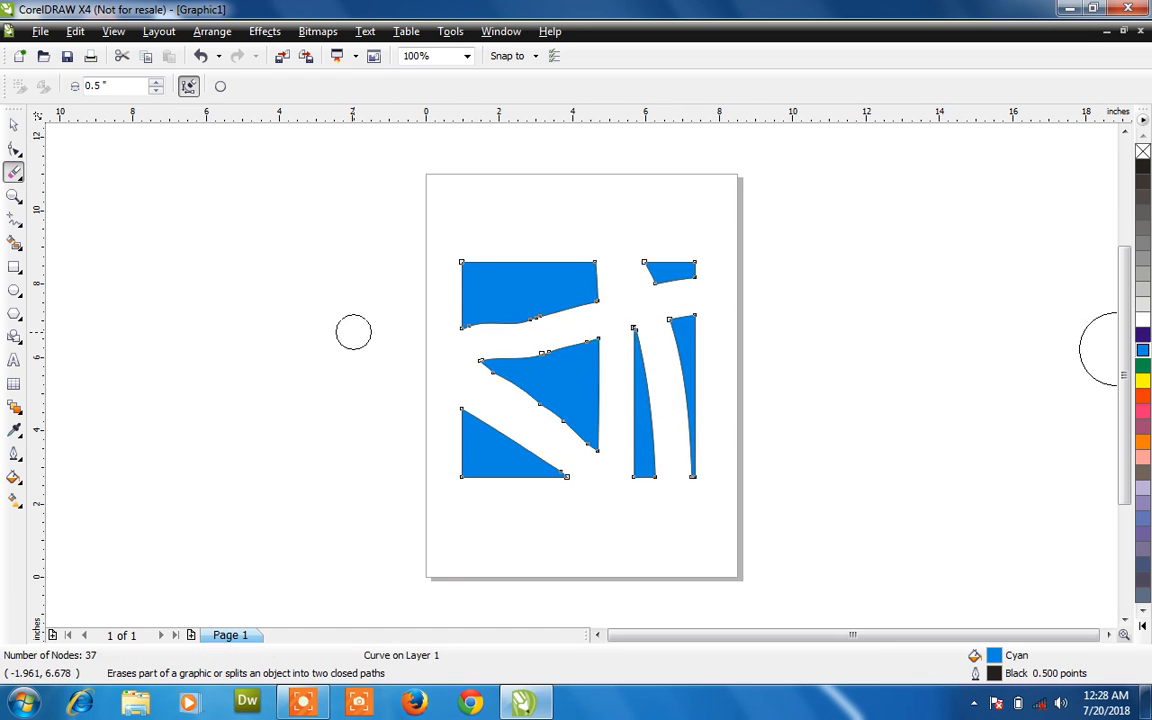
{"action": "left_click", "coordinate": [10, 128]}
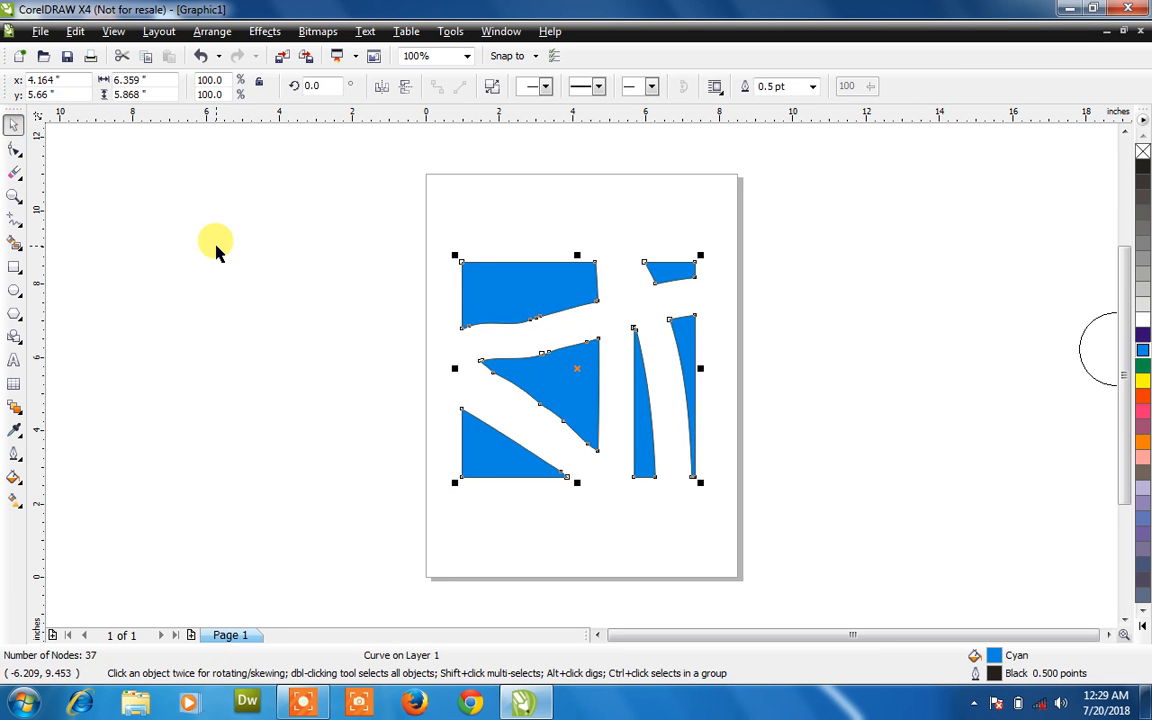
{"action": "left_click", "coordinate": [216, 250]}
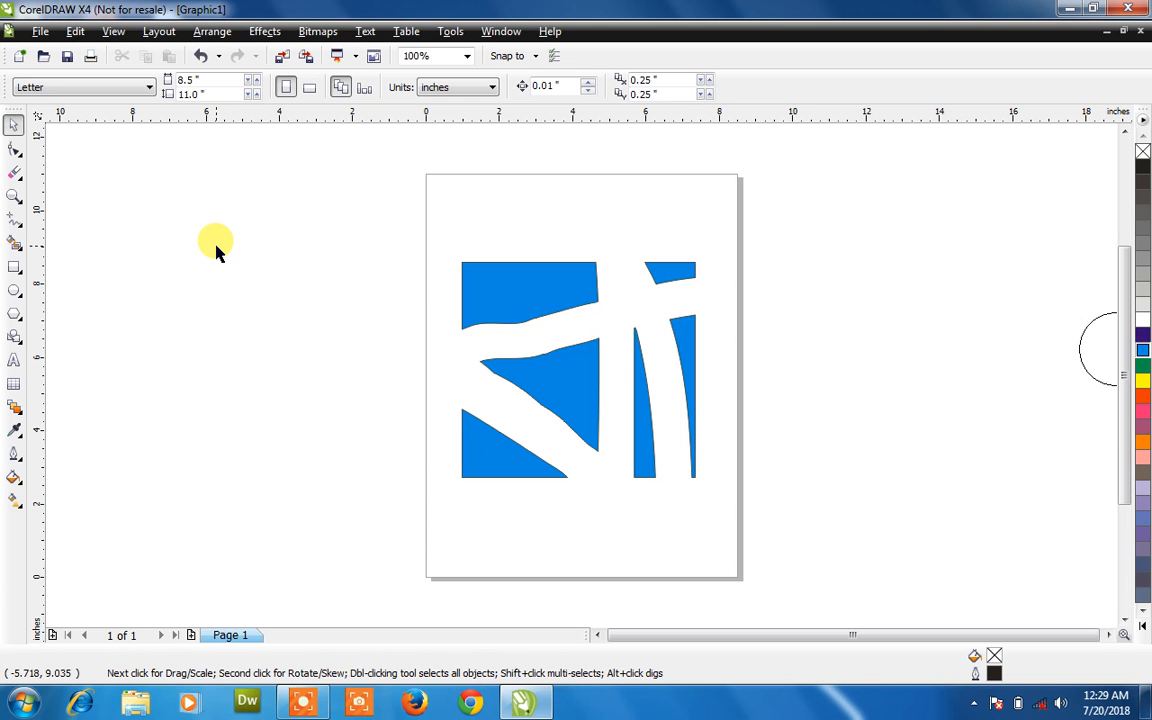
Recolour the whole erased shape as one object with a green fill and deselect it.
{"action": "left_click", "coordinate": [580, 311]}
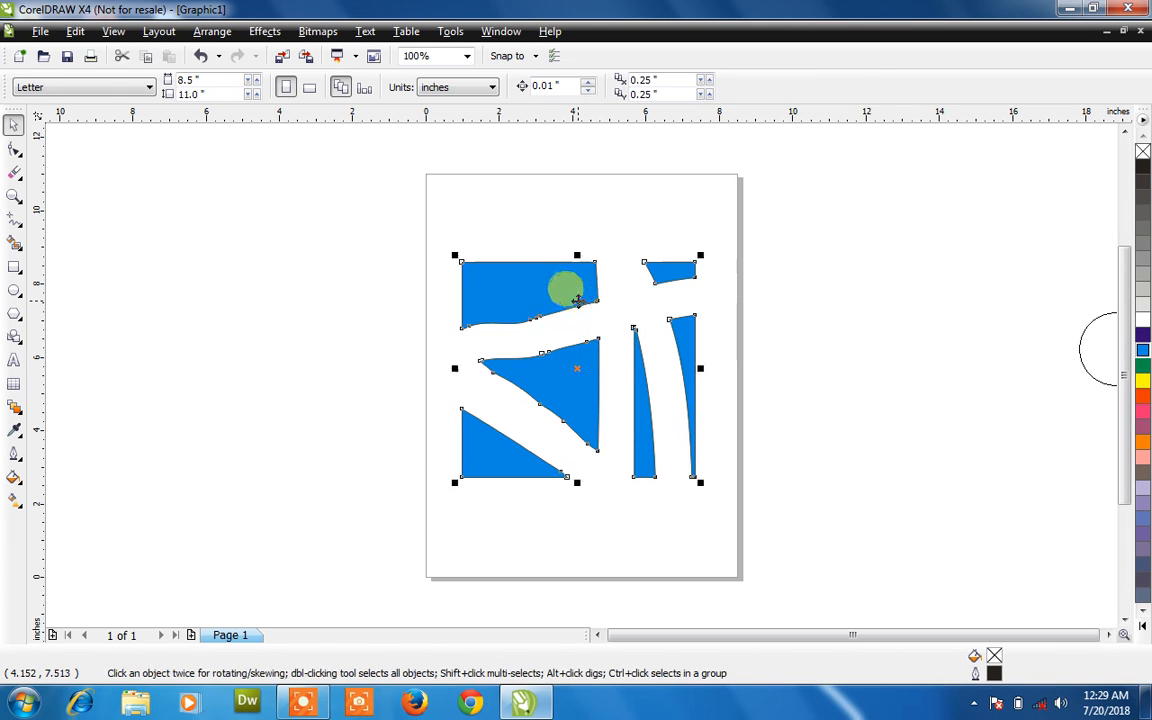
{"action": "left_click", "coordinate": [1143, 410]}
{"action": "left_click", "coordinate": [1143, 366]}
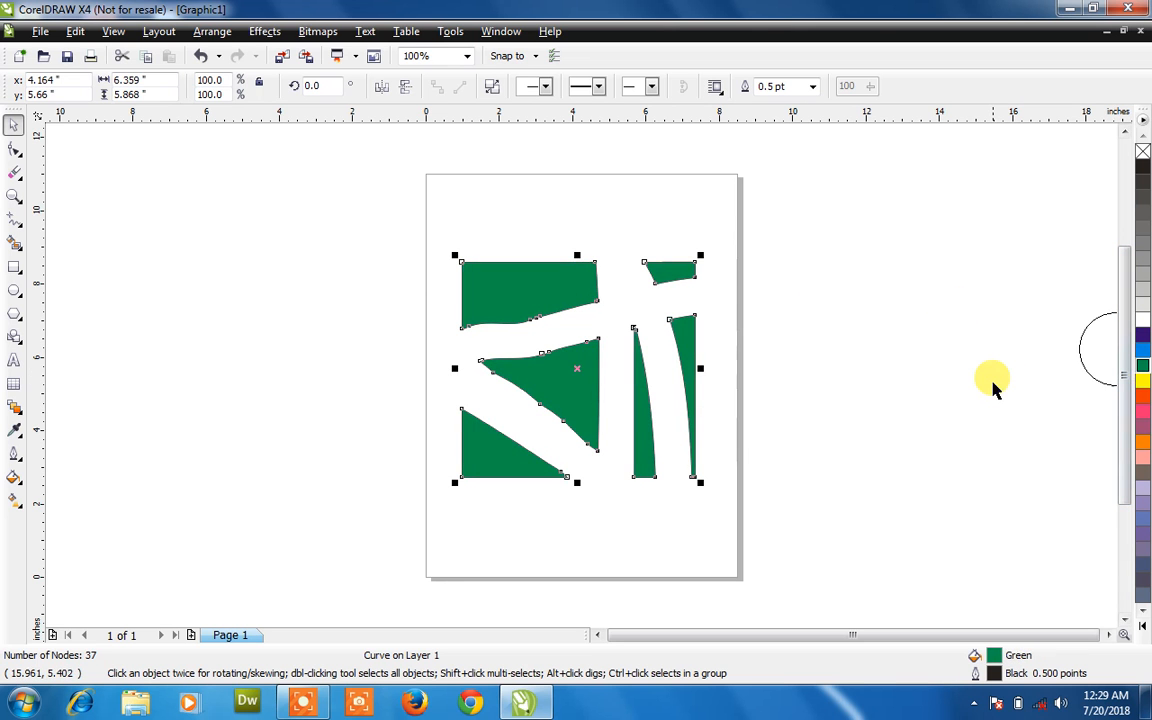
{"action": "left_click", "coordinate": [992, 385]}
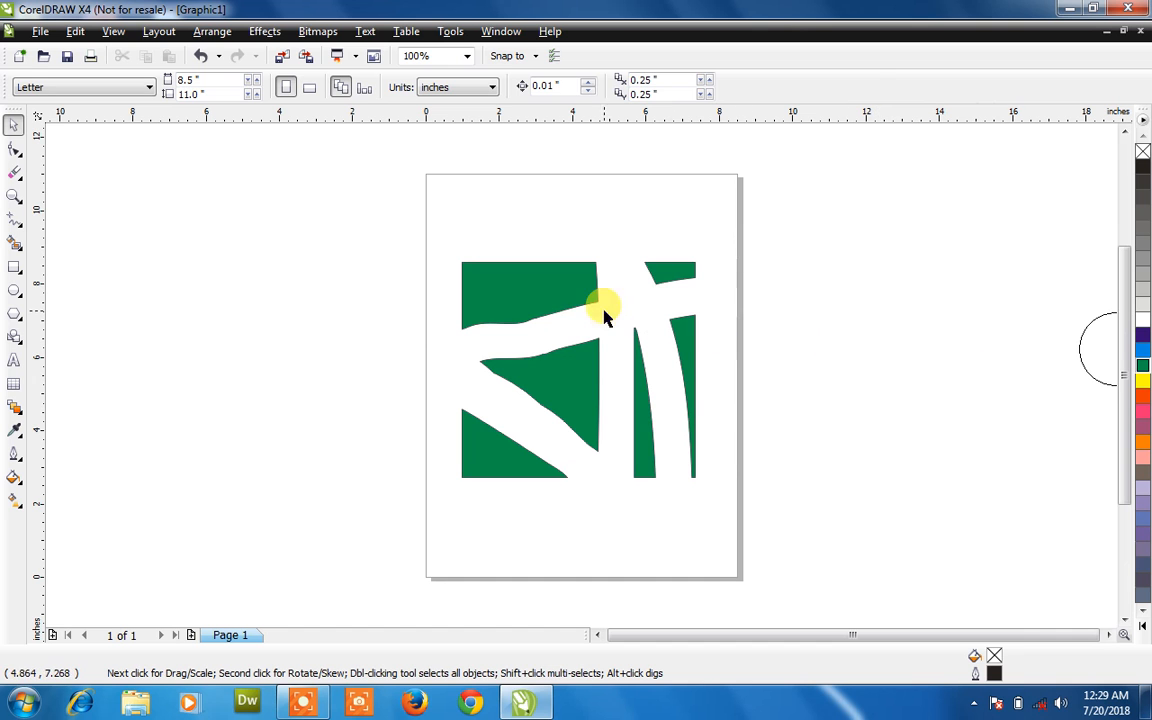
Break the erased green curve apart into independent objects and deselect them.
{"action": "left_click", "coordinate": [572, 307]}
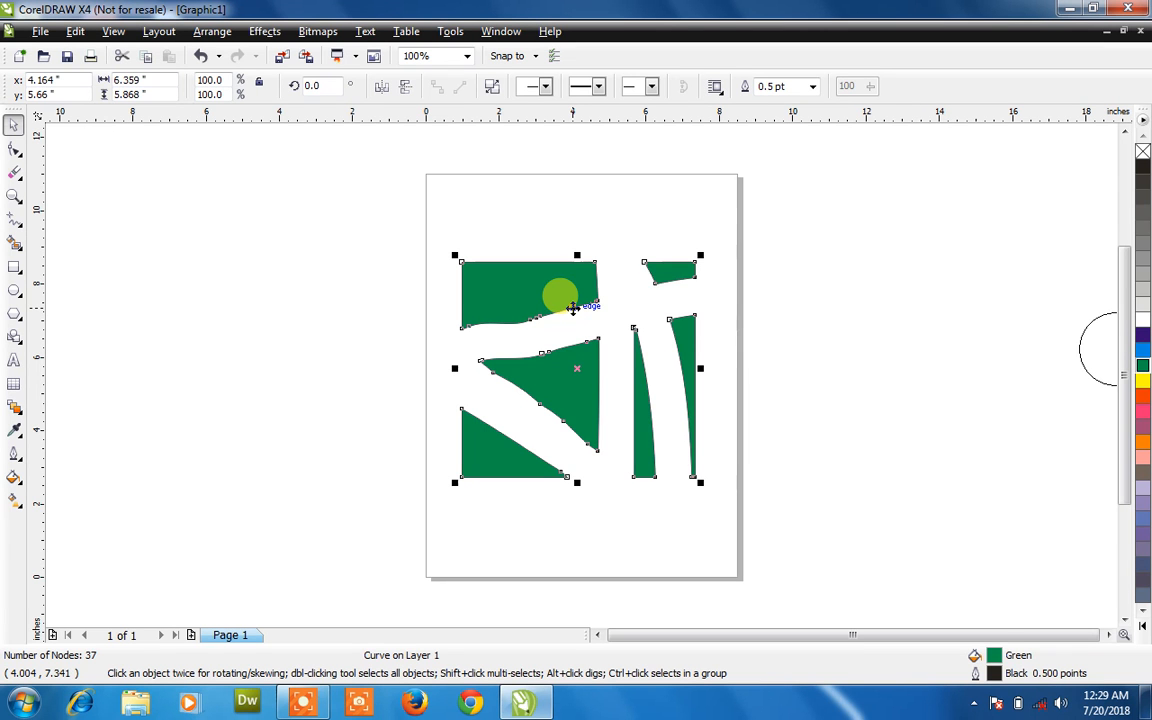
{"action": "key", "text": "ctrl+k"}
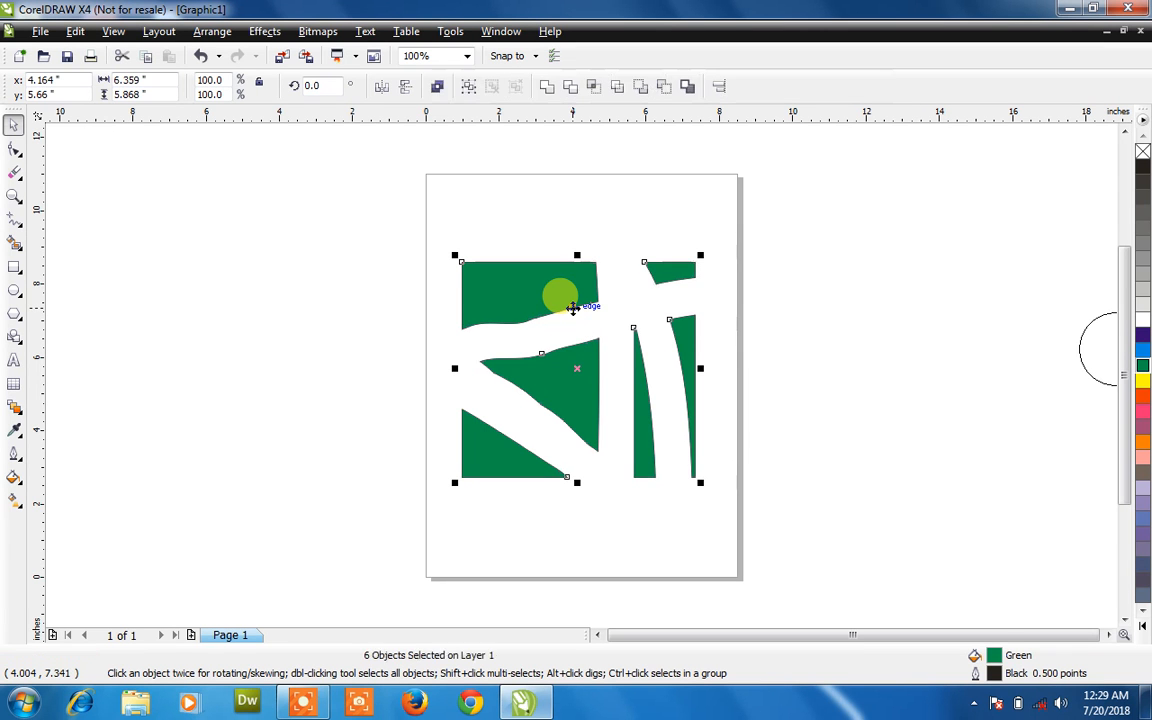
{"action": "left_click", "coordinate": [808, 315]}
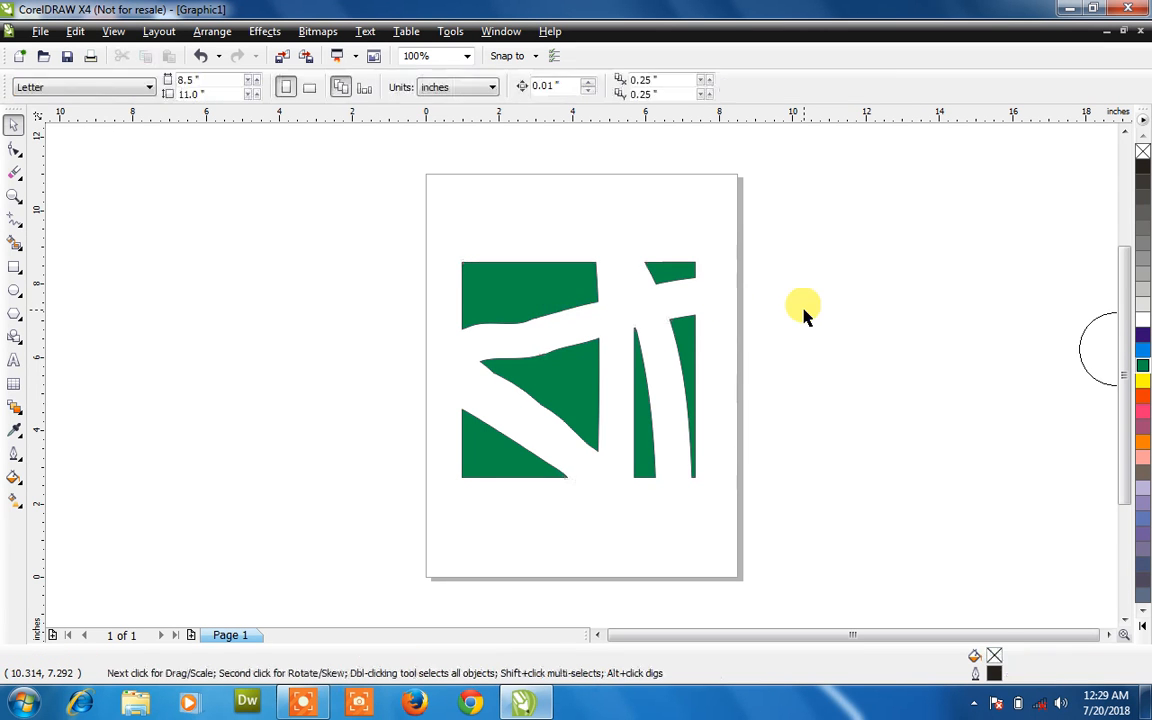
Fill the upper-left piece with cyan, and the middle triangular piece and the far-right sliver with red.
{"action": "left_click", "coordinate": [586, 283]}
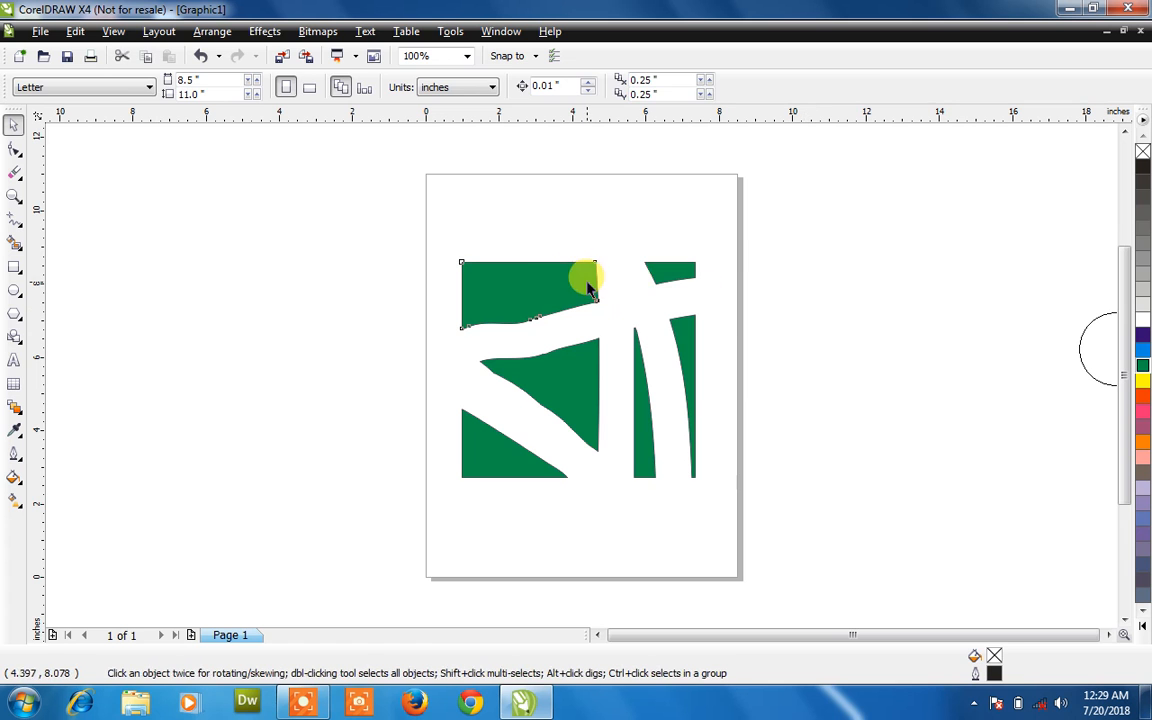
{"action": "left_click", "coordinate": [1143, 349]}
{"action": "left_click", "coordinate": [573, 398]}
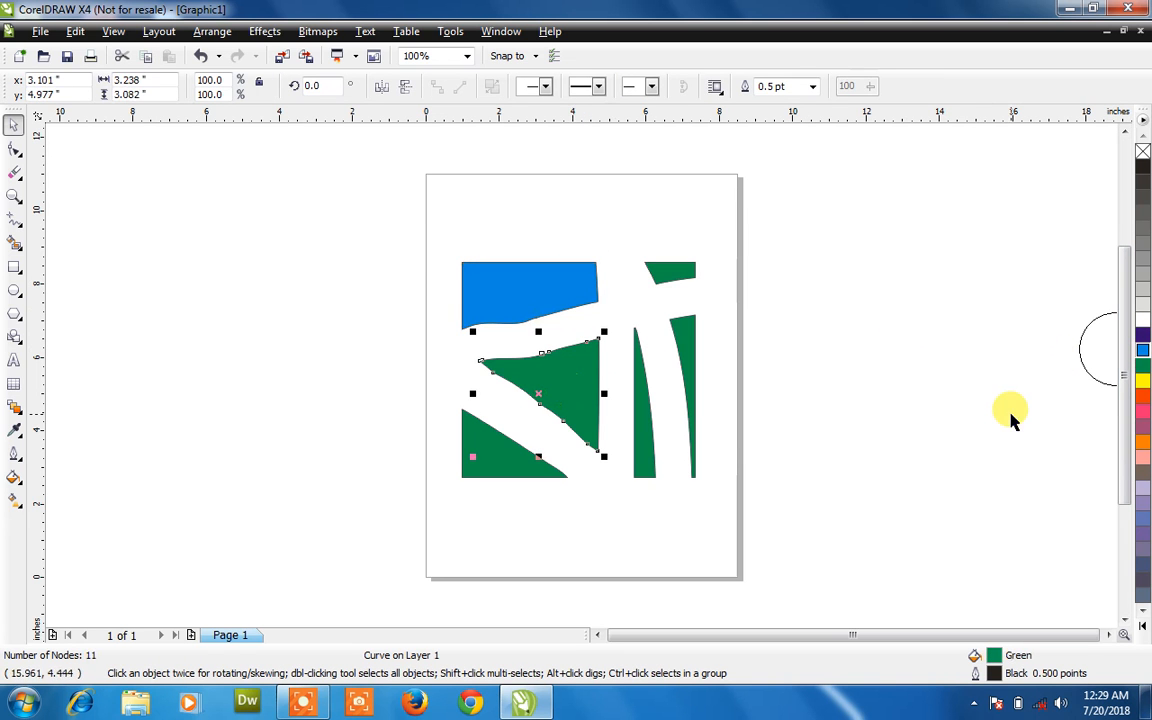
{"action": "left_click", "coordinate": [1143, 396]}
{"action": "left_click", "coordinate": [676, 336]}
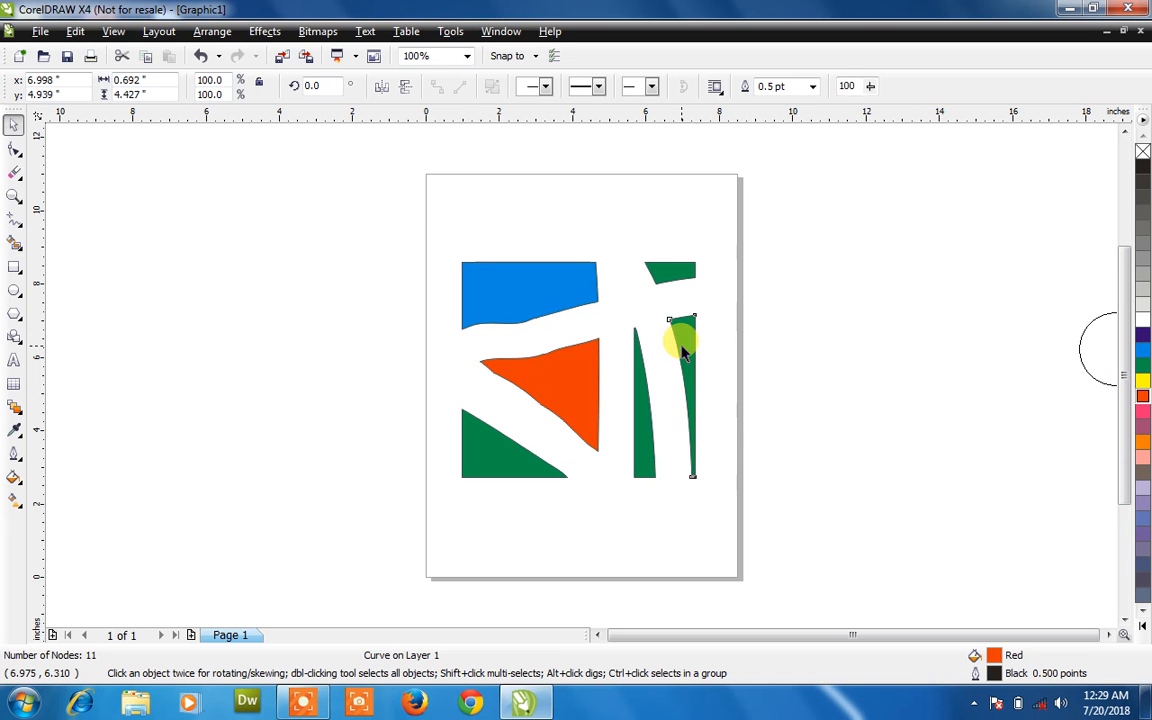
{"action": "left_click", "coordinate": [1141, 399]}
{"action": "left_click", "coordinate": [722, 140]}
Delete all the coloured pieces from the page.
{"action": "left_click_drag", "start_coordinate": [766, 229], "coordinate": [378, 566]}
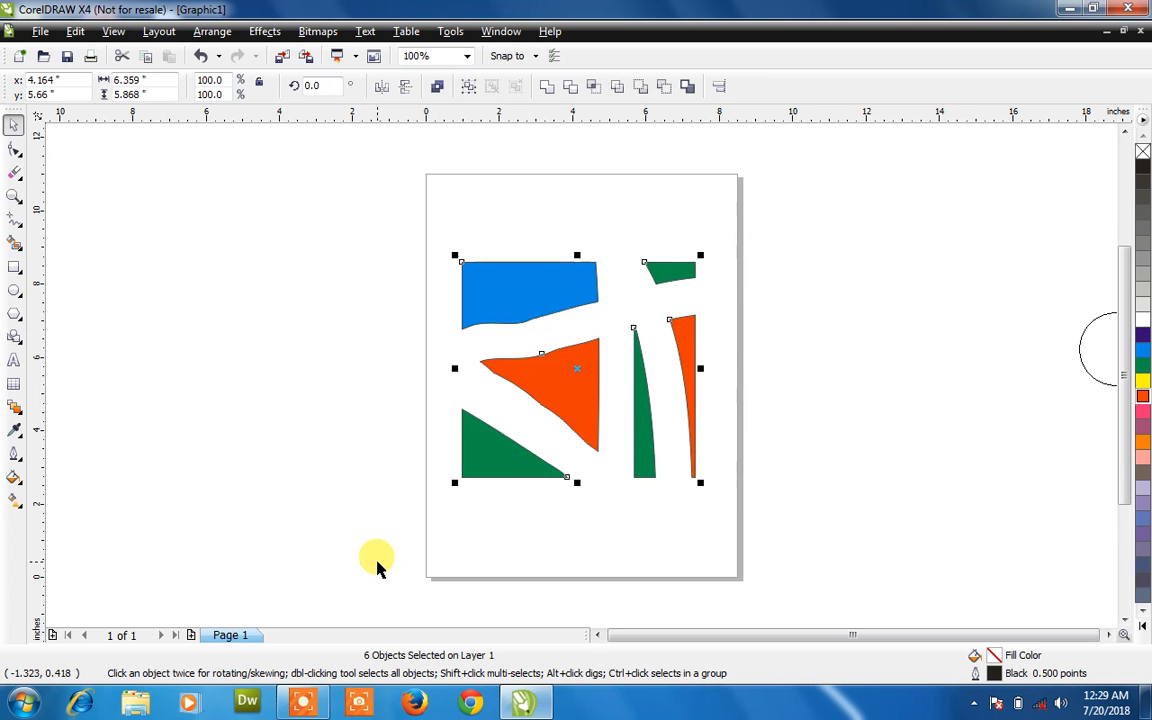
{"action": "key", "text": "Delete"}
{"action": "scroll", "coordinate": [290, 247], "scroll_direction": "up", "scroll_amount": 4}
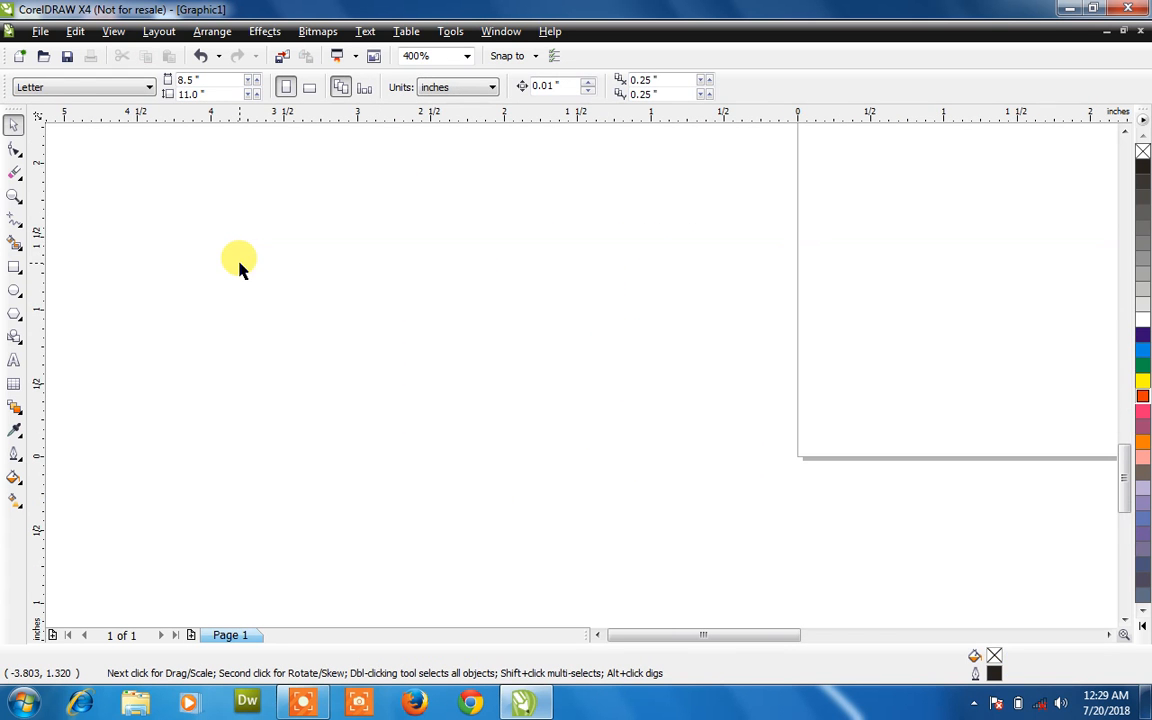
{"action": "scroll", "coordinate": [240, 268], "scroll_direction": "down", "scroll_amount": 4}
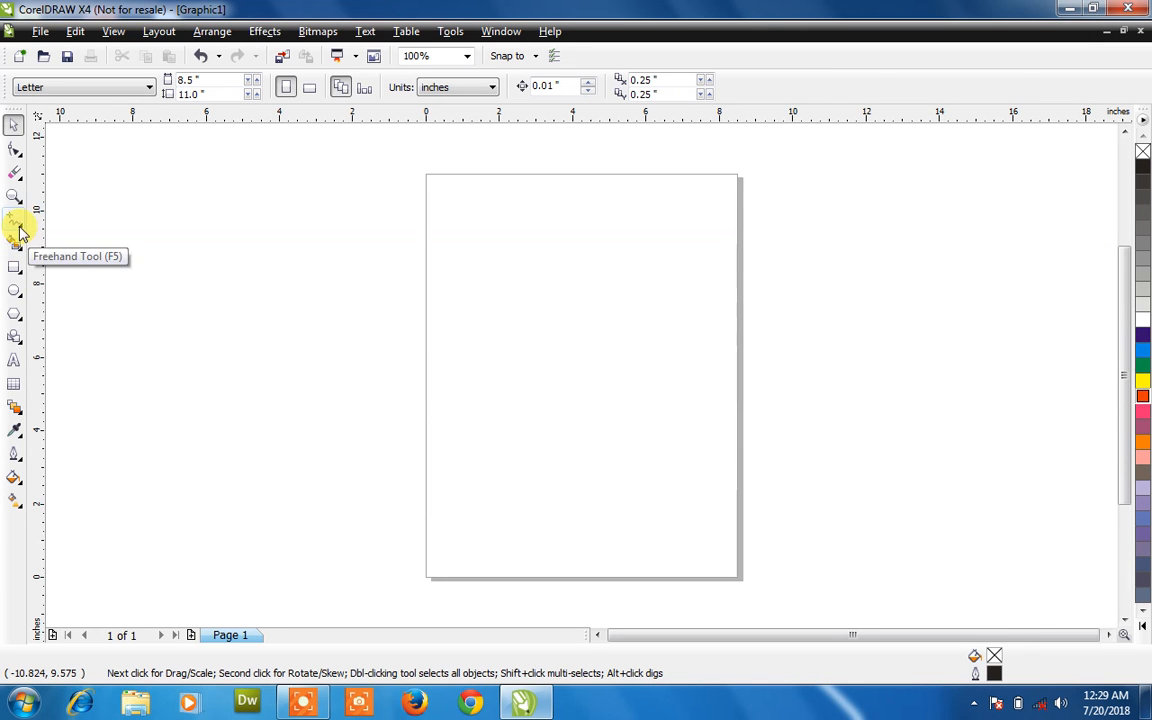
{"action": "left_click", "coordinate": [15, 173]}
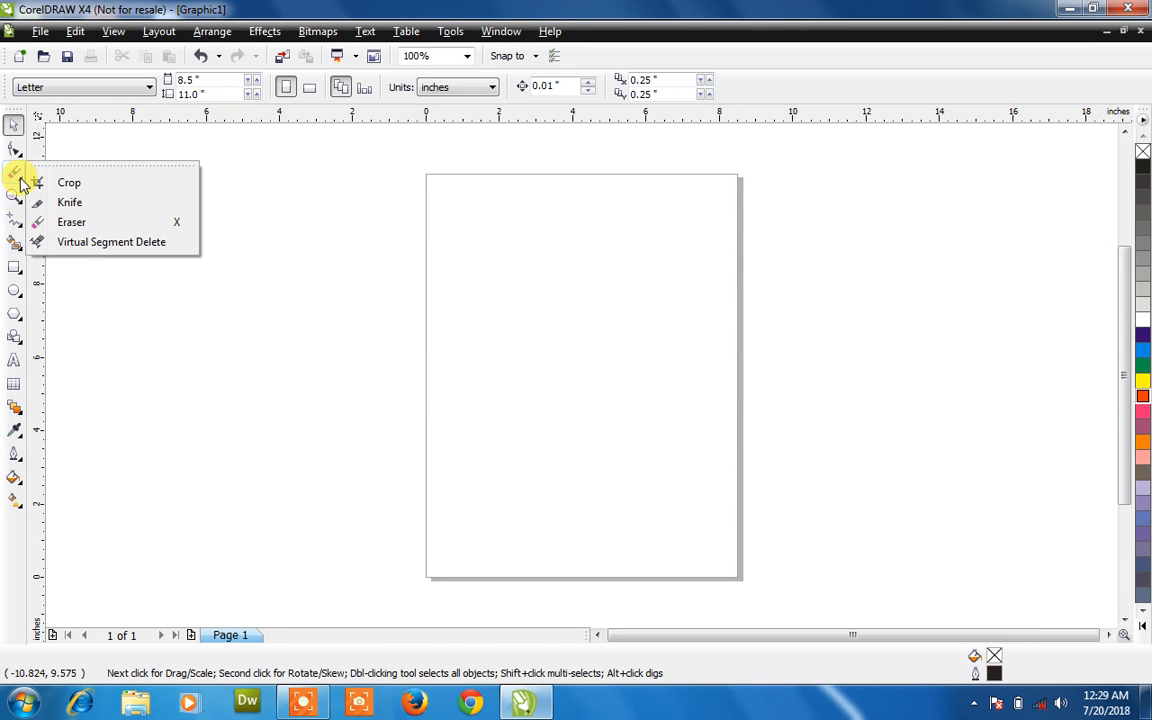
{"action": "left_click", "coordinate": [81, 267]}
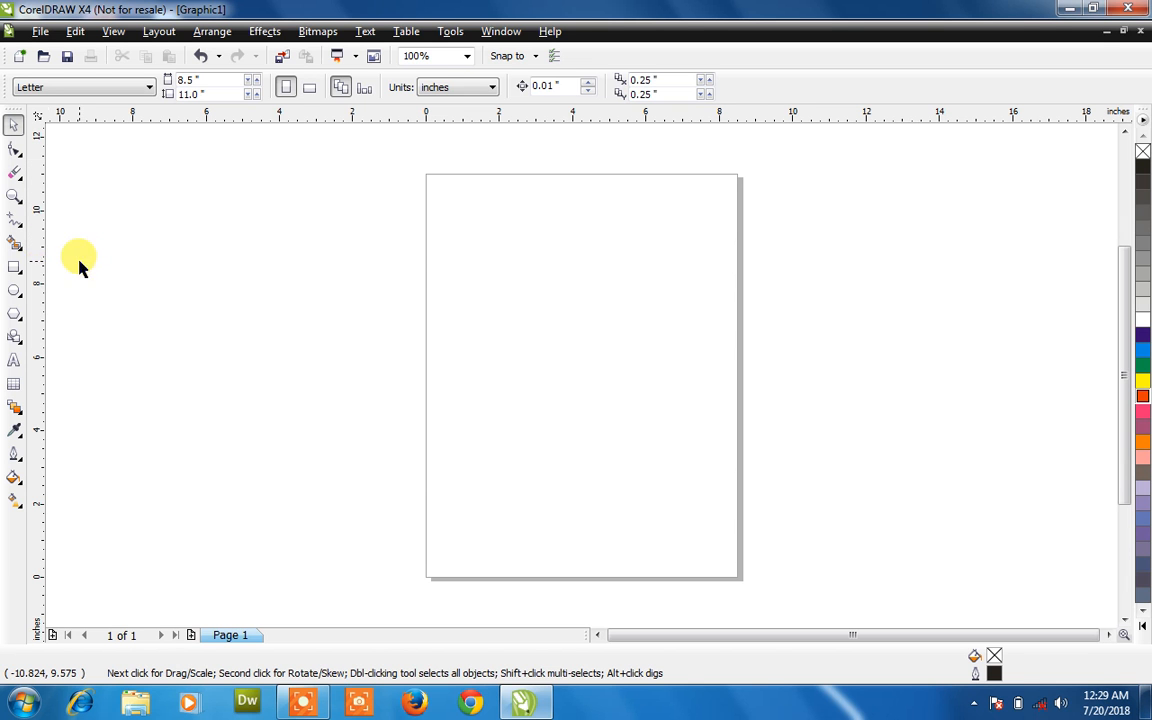
Draw three mutually overlapping ellipses on the page, the lowest about 5.5 by 5.2 inches.
{"action": "left_click", "coordinate": [15, 290]}
{"action": "left_click_drag", "start_coordinate": [430, 251], "coordinate": [629, 444]}
{"action": "left_click_drag", "start_coordinate": [479, 206], "coordinate": [670, 384]}
{"action": "left_click_drag", "start_coordinate": [485, 365], "coordinate": [698, 568]}
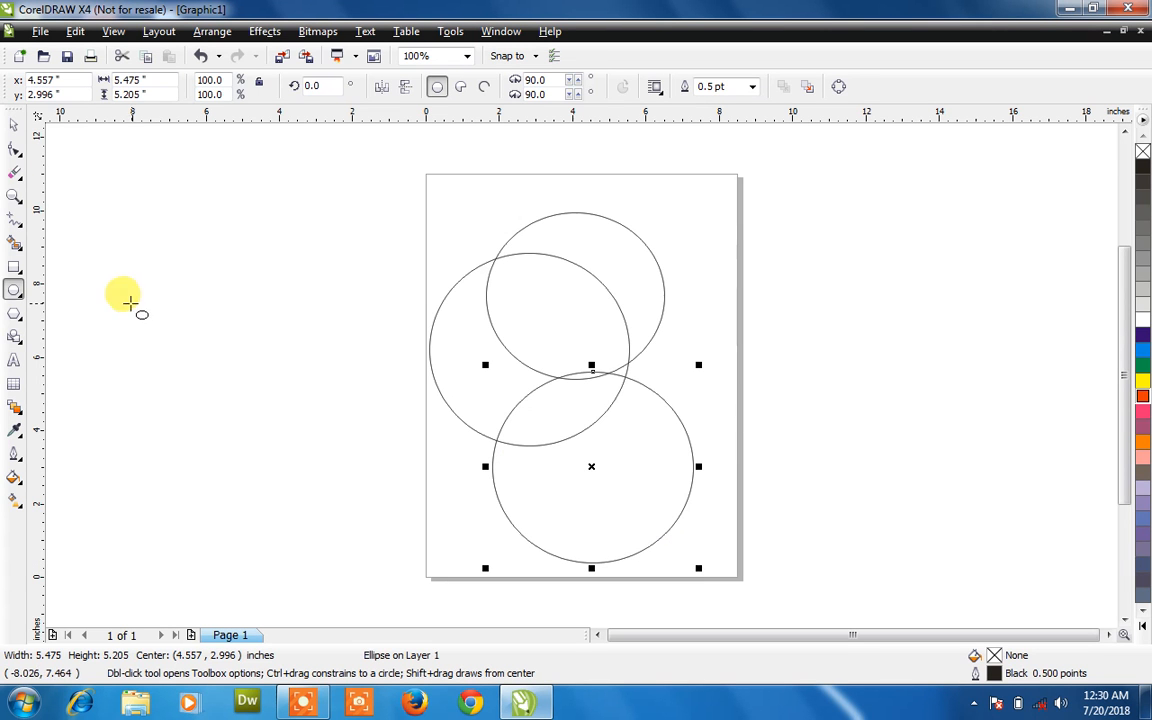
Use Virtual Segment Delete to remove the inner arcs where the upper, left and lower ellipses overlap.
{"action": "left_click", "coordinate": [15, 174]}
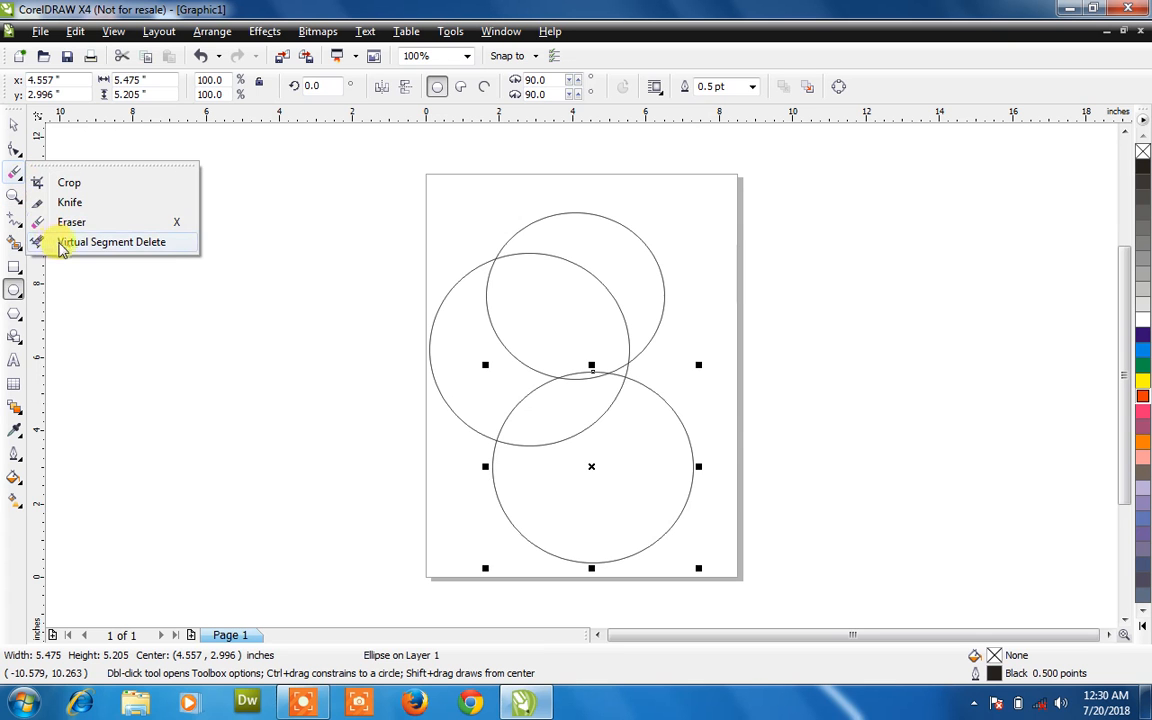
{"action": "left_click", "coordinate": [72, 243]}
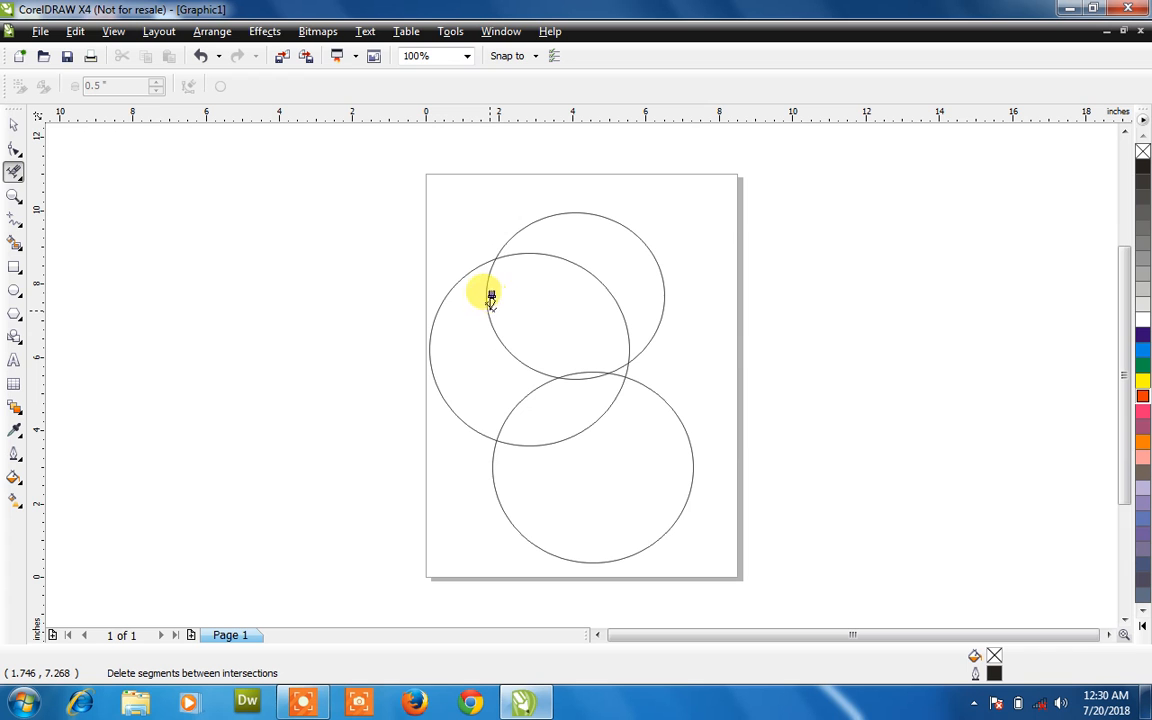
{"action": "left_click", "coordinate": [491, 301]}
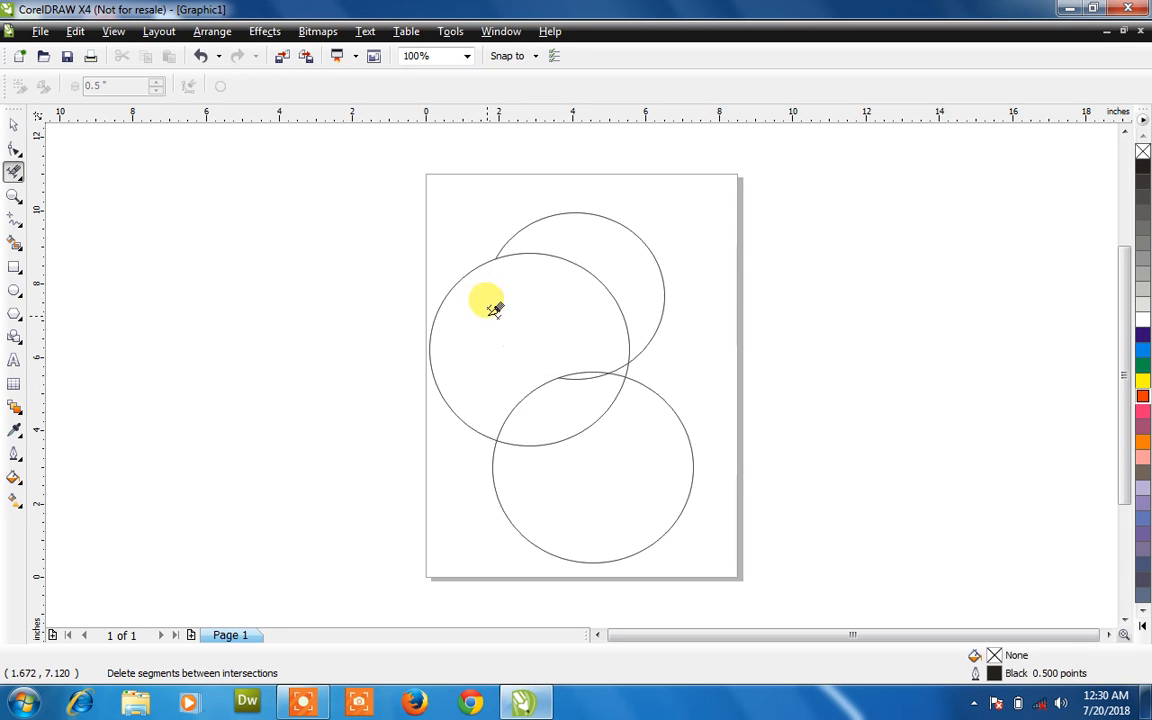
{"action": "left_click", "coordinate": [587, 260]}
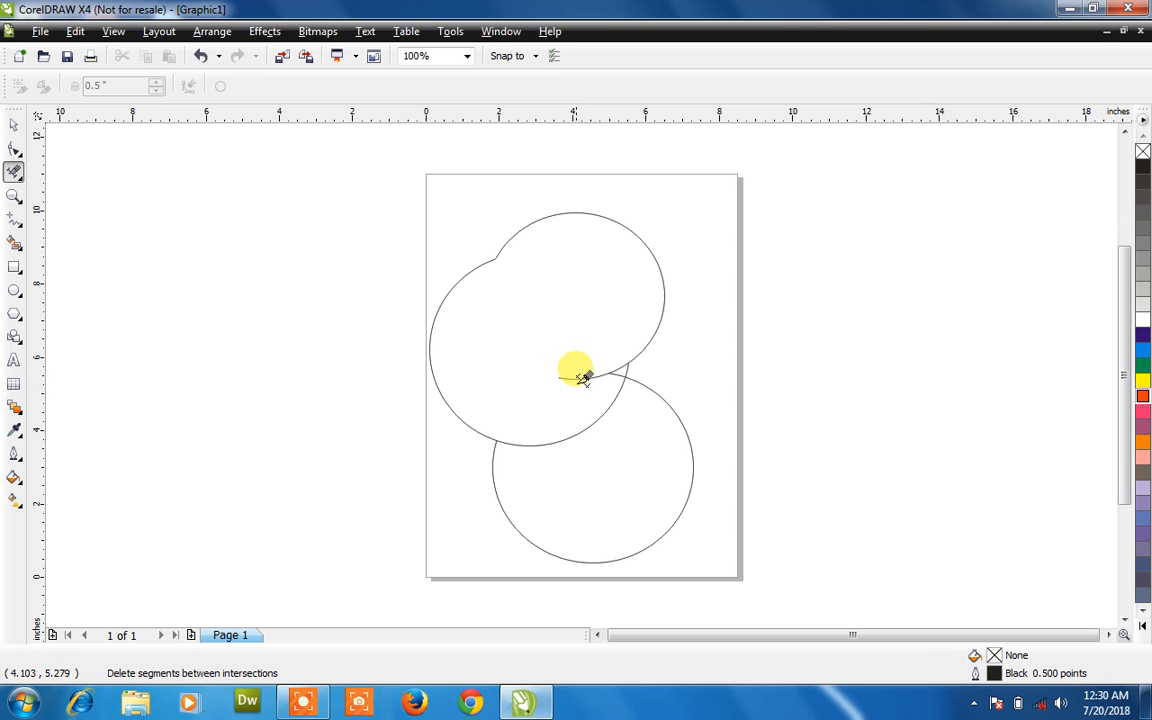
{"action": "left_click", "coordinate": [582, 376]}
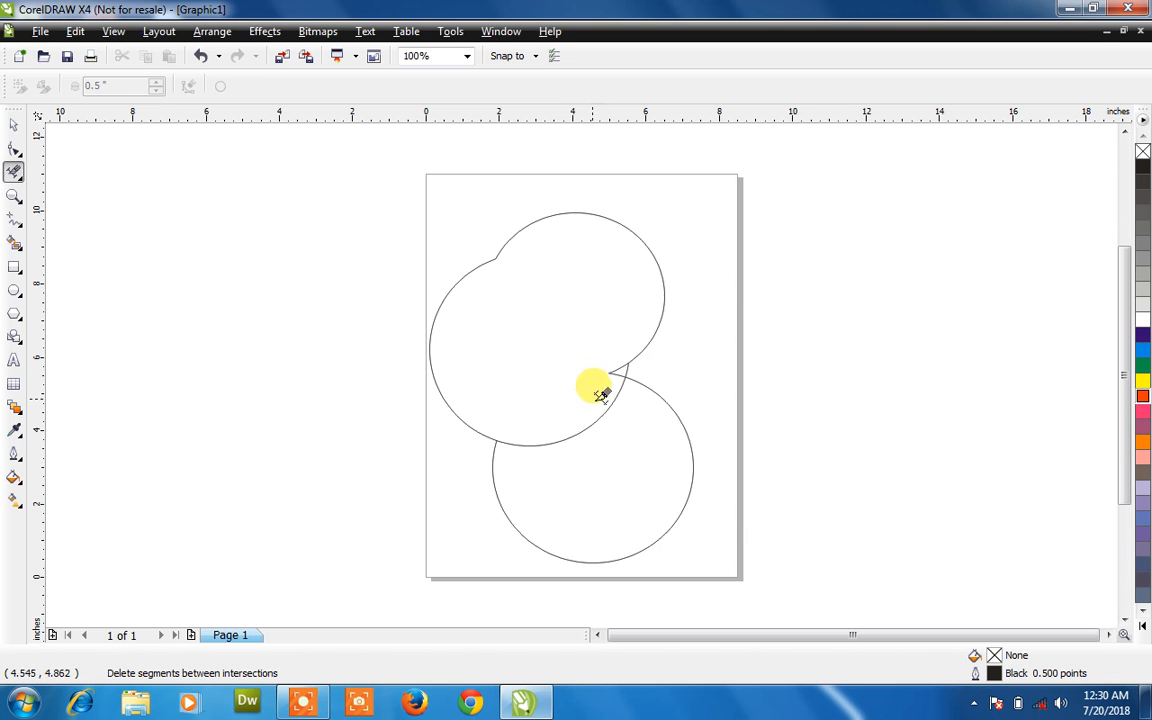
Try deleting more segments around the small junction where the three ellipses meet, and undo those deletions.
{"action": "left_click", "coordinate": [605, 390]}
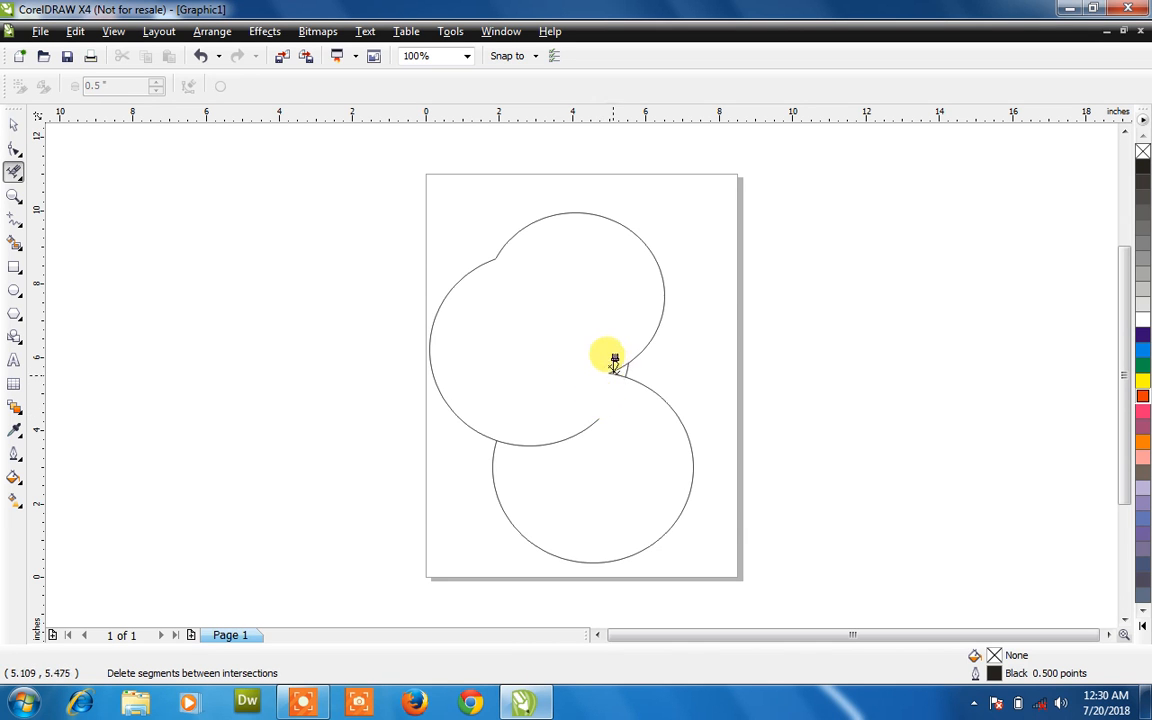
{"action": "left_click", "coordinate": [627, 362]}
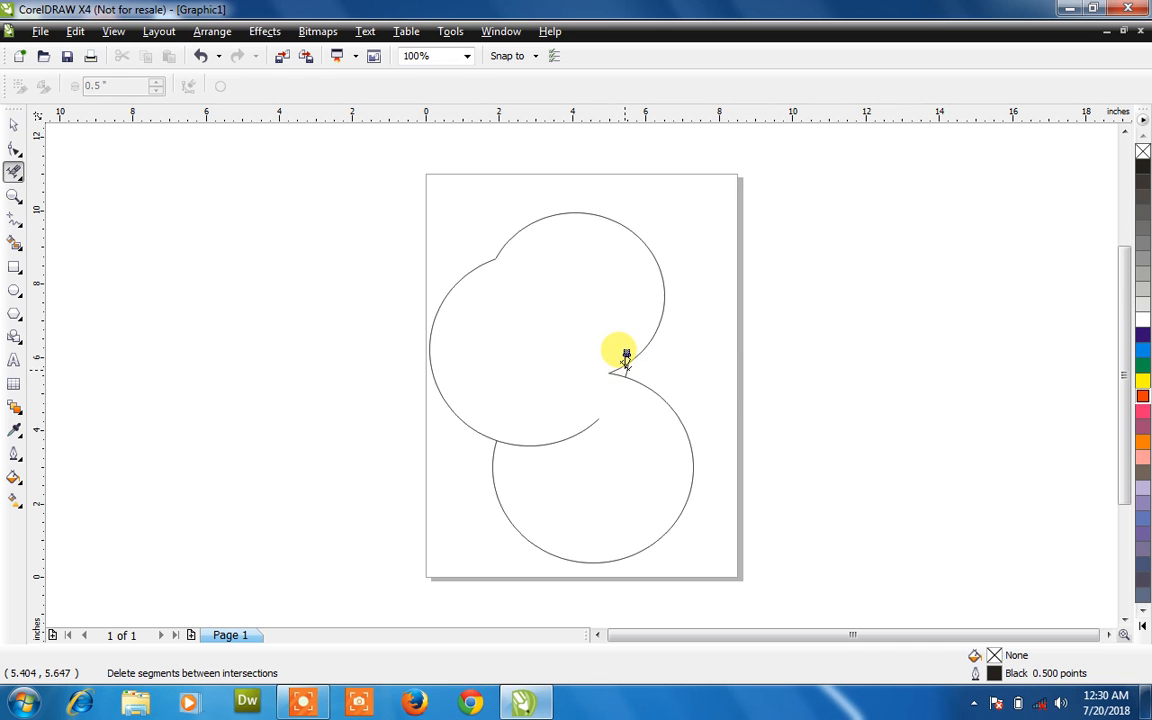
{"action": "left_click", "coordinate": [630, 357]}
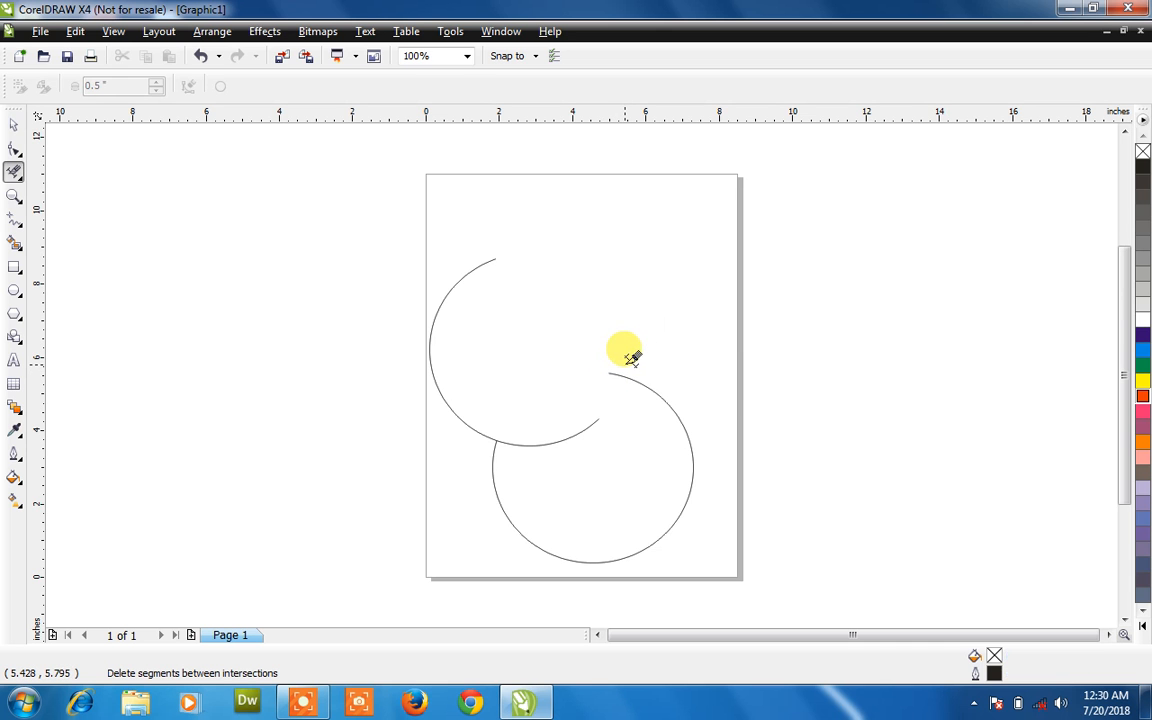
{"action": "left_click", "coordinate": [618, 368]}
{"action": "left_click", "coordinate": [621, 372]}
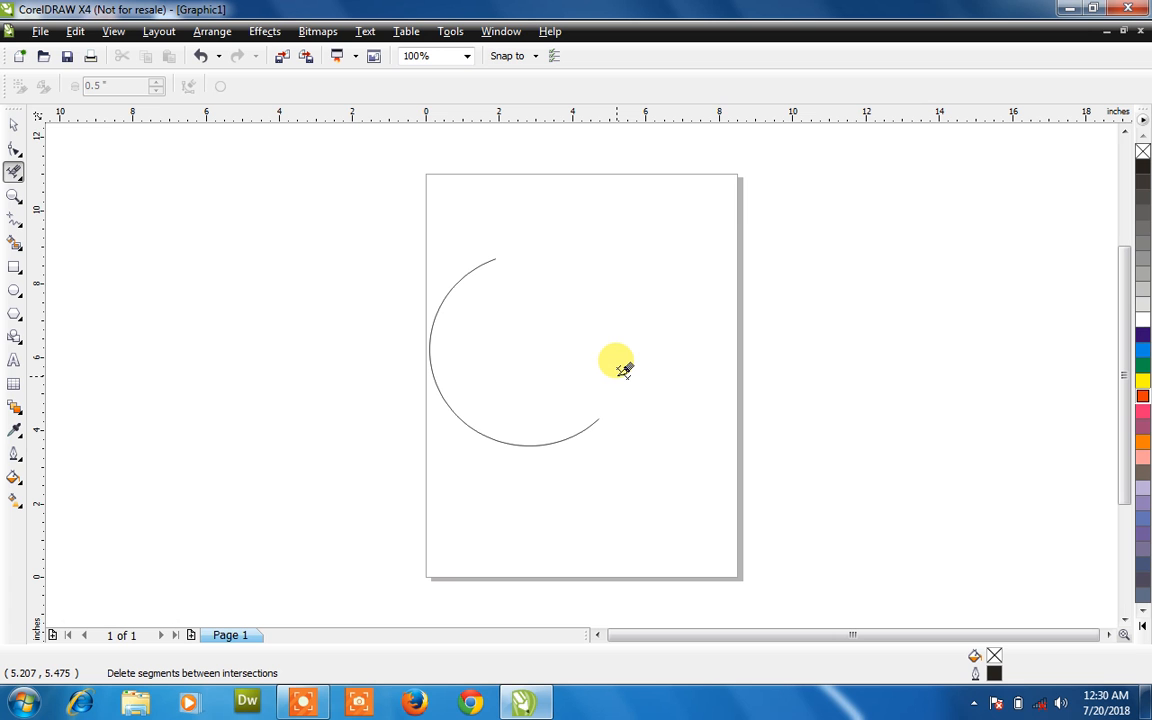
{"action": "key", "text": "ctrl+z"}
{"action": "key", "text": "ctrl+z"}
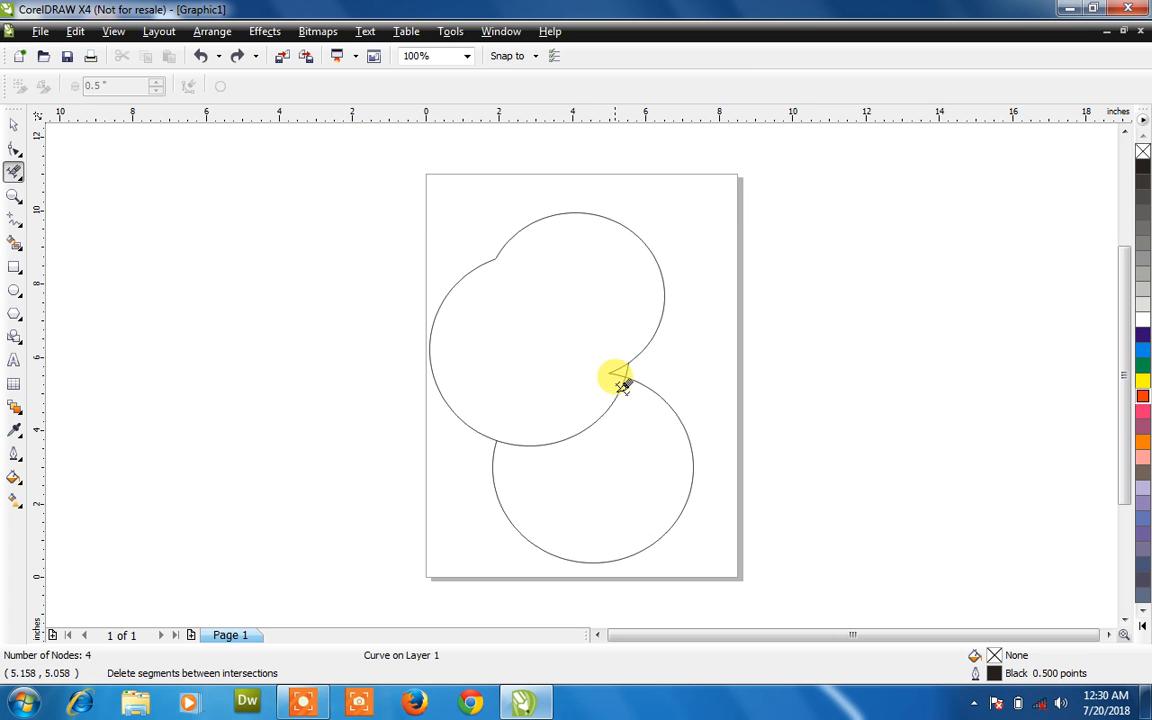
Delete the remaining inner segments so only the outer outline of the three ellipses is left, and switch to the Pick tool.
{"action": "left_click", "coordinate": [620, 376]}
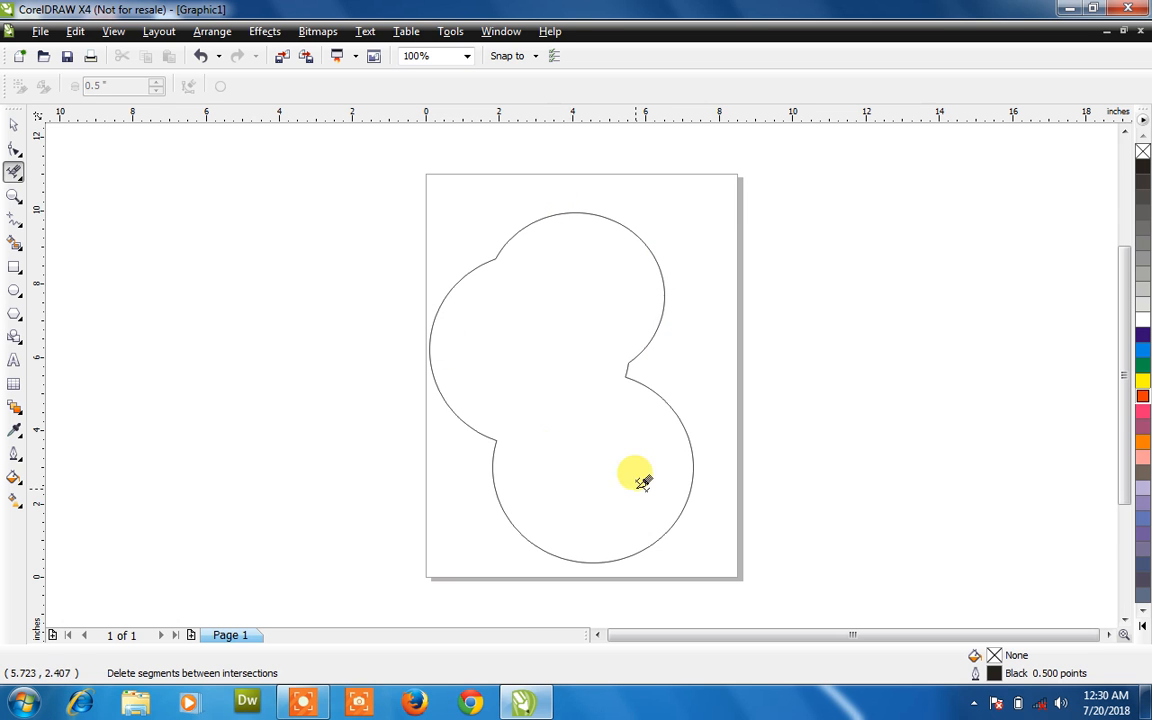
{"action": "left_click", "coordinate": [14, 122]}
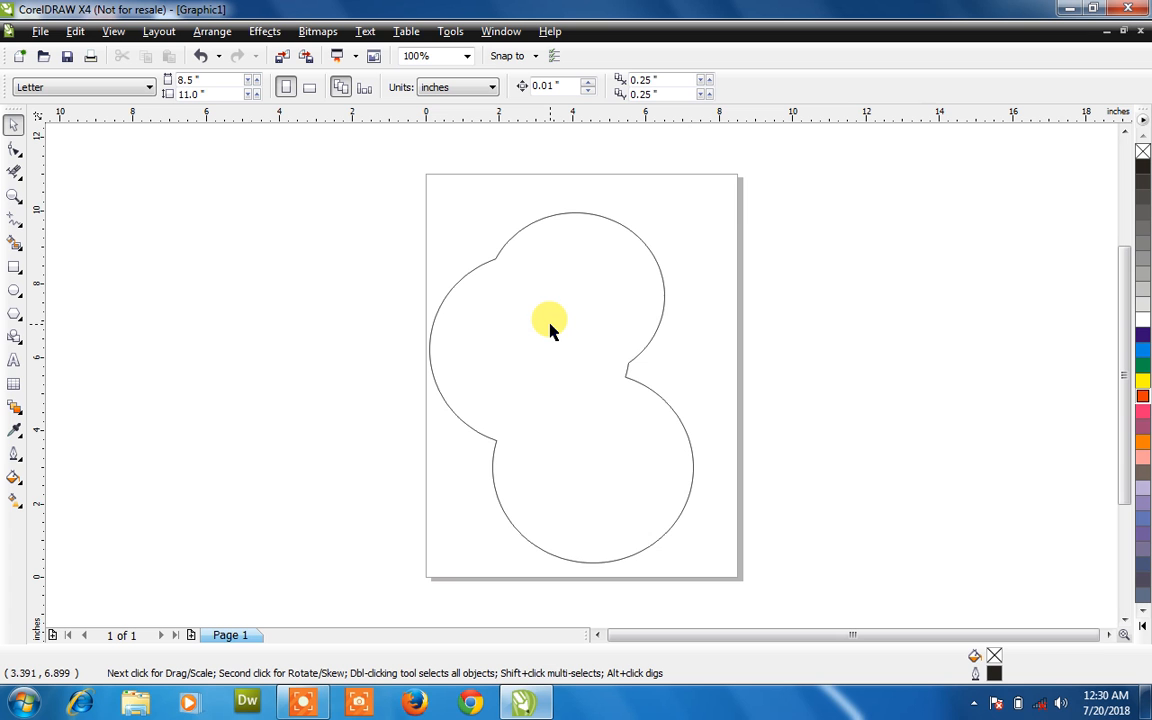
Select the upper open arc and try several fill colours on it, including cyan, green, yellow and red, ending with orange.
{"action": "left_click", "coordinate": [625, 345]}
{"action": "left_click", "coordinate": [1143, 349]}
{"action": "left_click", "coordinate": [1143, 365]}
{"action": "left_click", "coordinate": [1143, 380]}
{"action": "left_click", "coordinate": [1143, 395]}
{"action": "left_click", "coordinate": [1143, 425]}
{"action": "left_click", "coordinate": [1143, 445]}
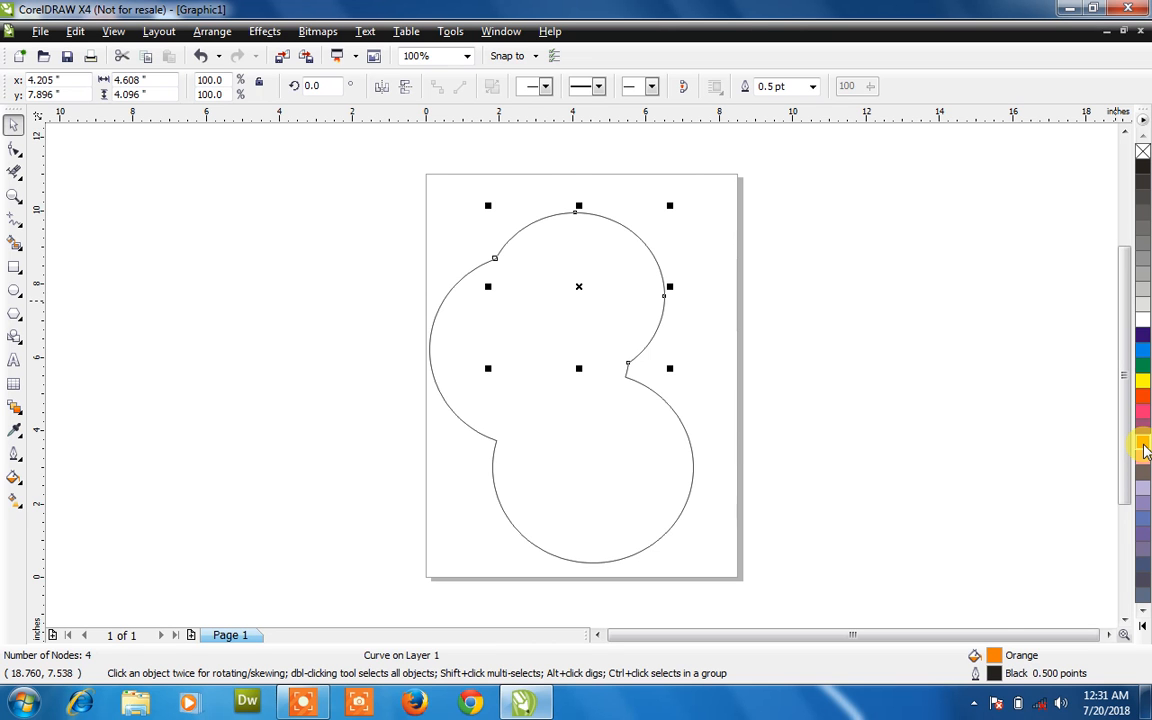
Select all the trimmed arcs together and delete them from the page.
{"action": "left_click_drag", "start_coordinate": [787, 161], "coordinate": [388, 591]}
{"action": "key", "text": "Delete"}
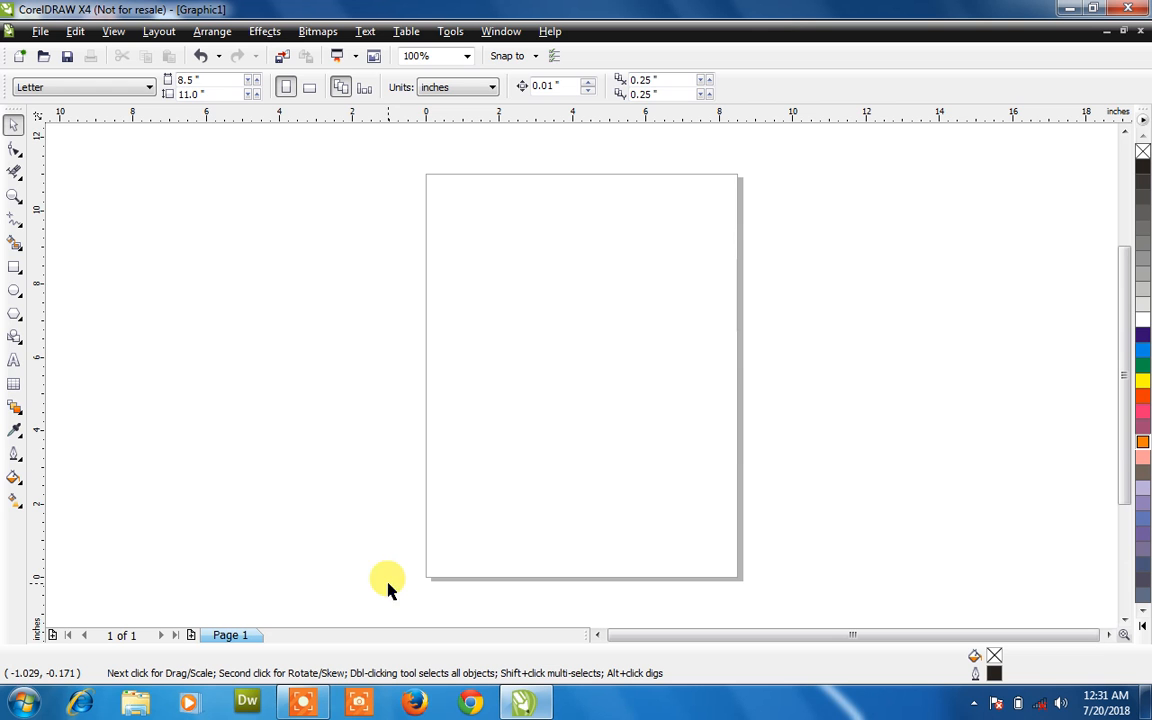
Draw a monitor screen rectangle about 4.6 by 3.1 inches and a stand rectangle about 1.1 by 1.0 inches centred beneath it.
{"action": "left_click", "coordinate": [14, 267]}
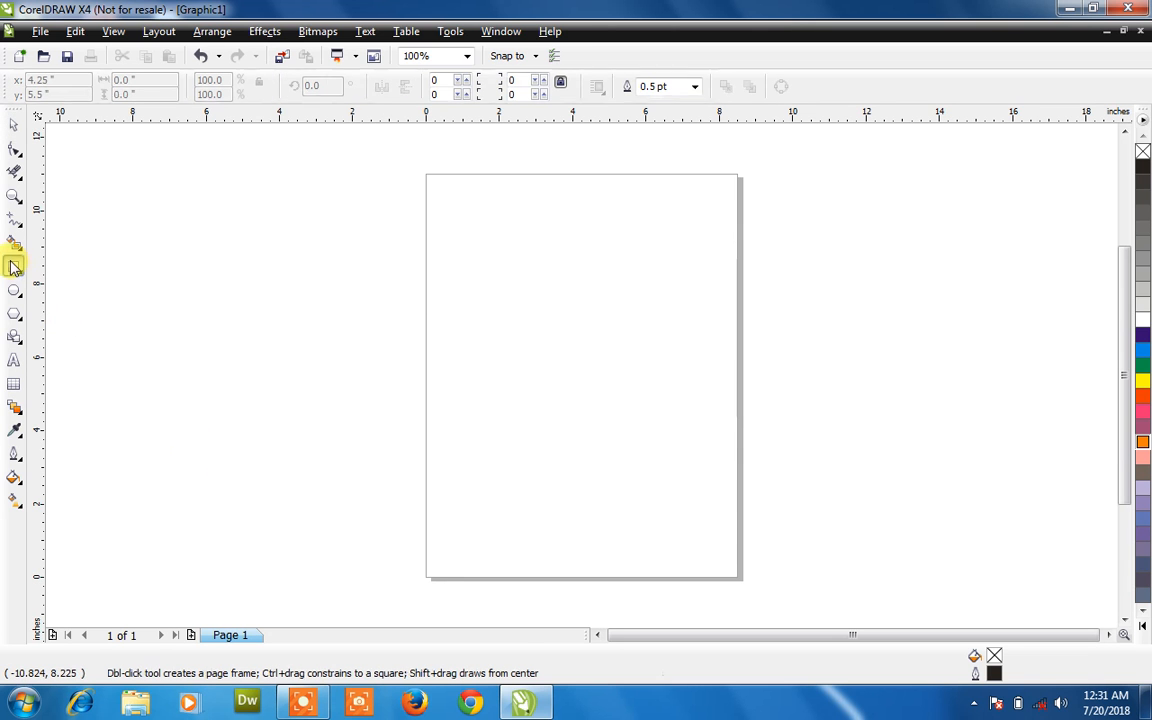
{"action": "left_click_drag", "start_coordinate": [501, 282], "coordinate": [669, 396]}
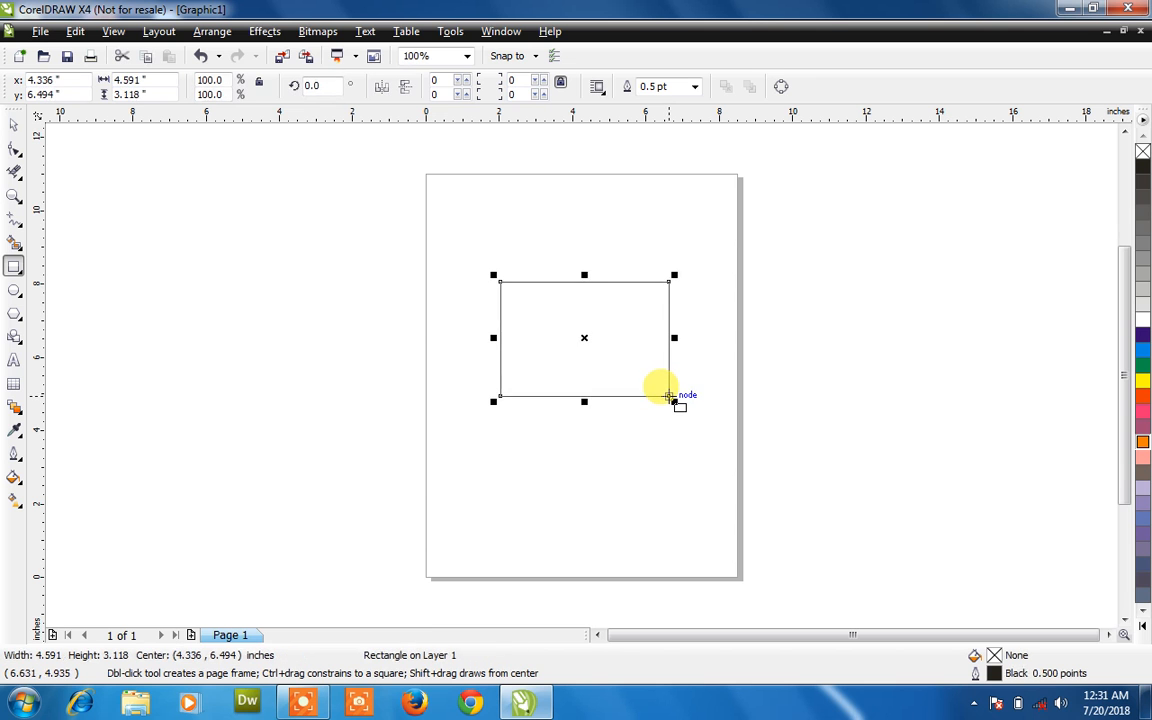
{"action": "left_click_drag", "start_coordinate": [564, 396], "coordinate": [604, 434]}
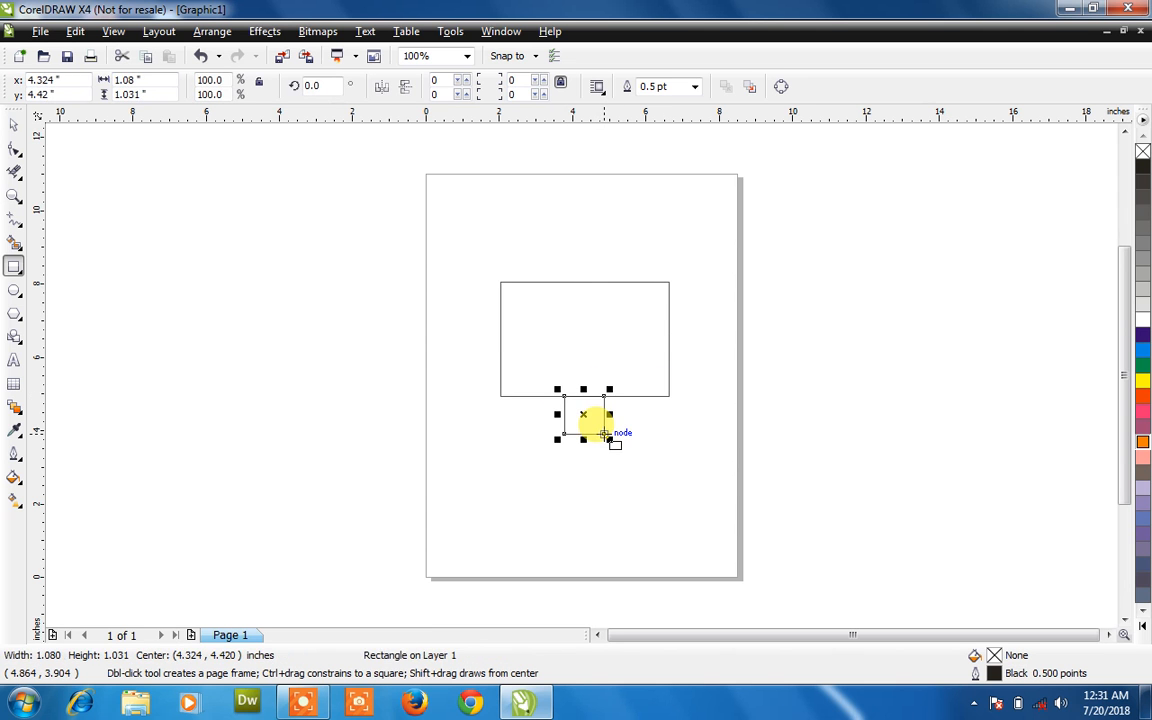
Draw a flat ellipse about 2.9 by 1.0 inches as the monitor base and move it up to overlap the stand's lower end.
{"action": "left_click", "coordinate": [14, 291]}
{"action": "left_click", "coordinate": [62, 300]}
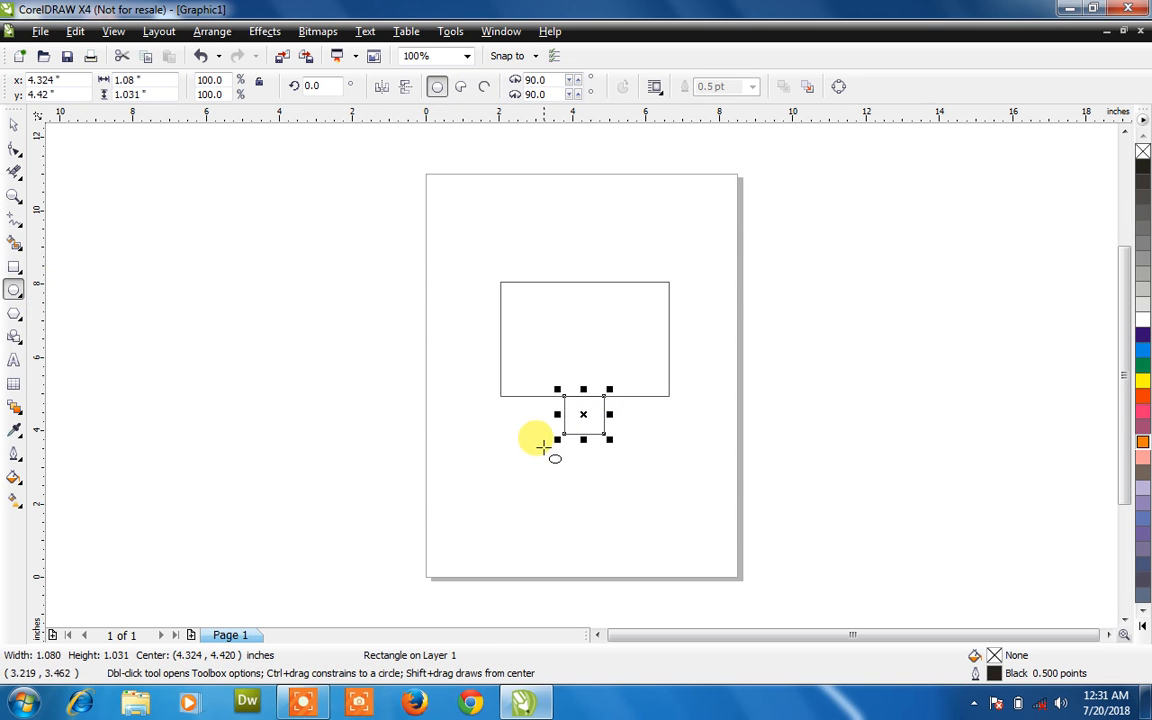
{"action": "left_click_drag", "start_coordinate": [540, 440], "coordinate": [648, 474]}
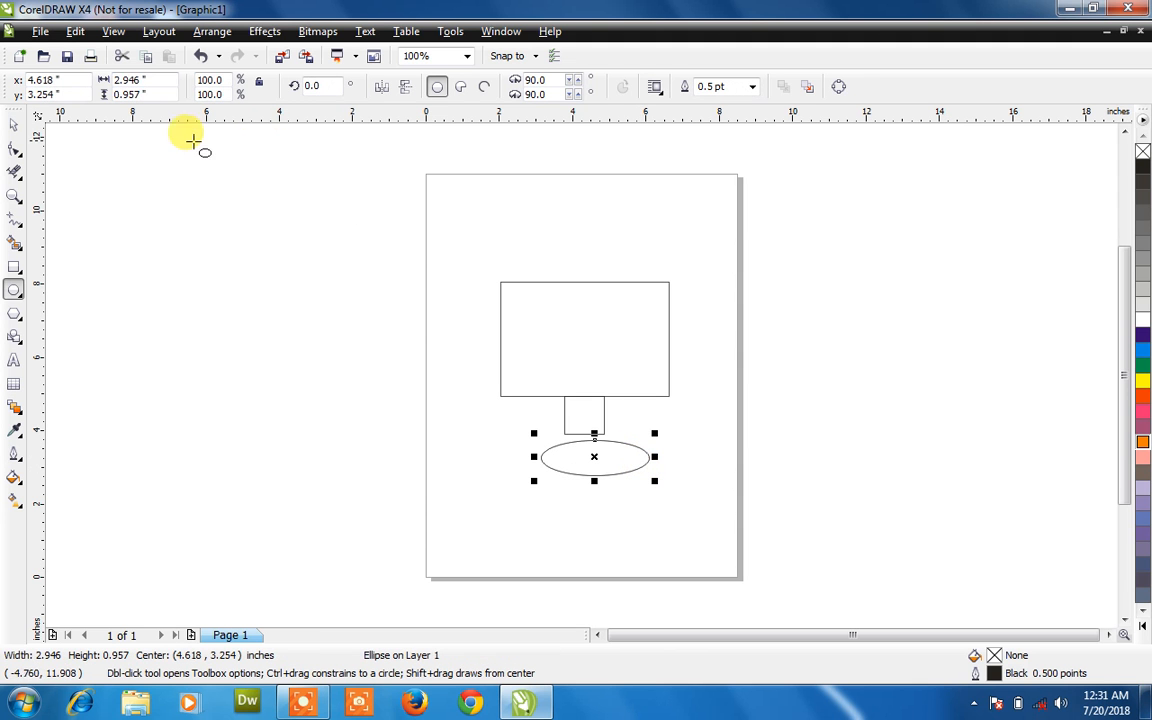
{"action": "left_click", "coordinate": [14, 128]}
{"action": "mouse_move", "coordinate": [601, 452]}
{"action": "left_mouse_down"}
{"action": "mouse_move", "coordinate": [586, 450]}
{"action": "mouse_move", "coordinate": [592, 442]}
{"action": "left_mouse_up"}
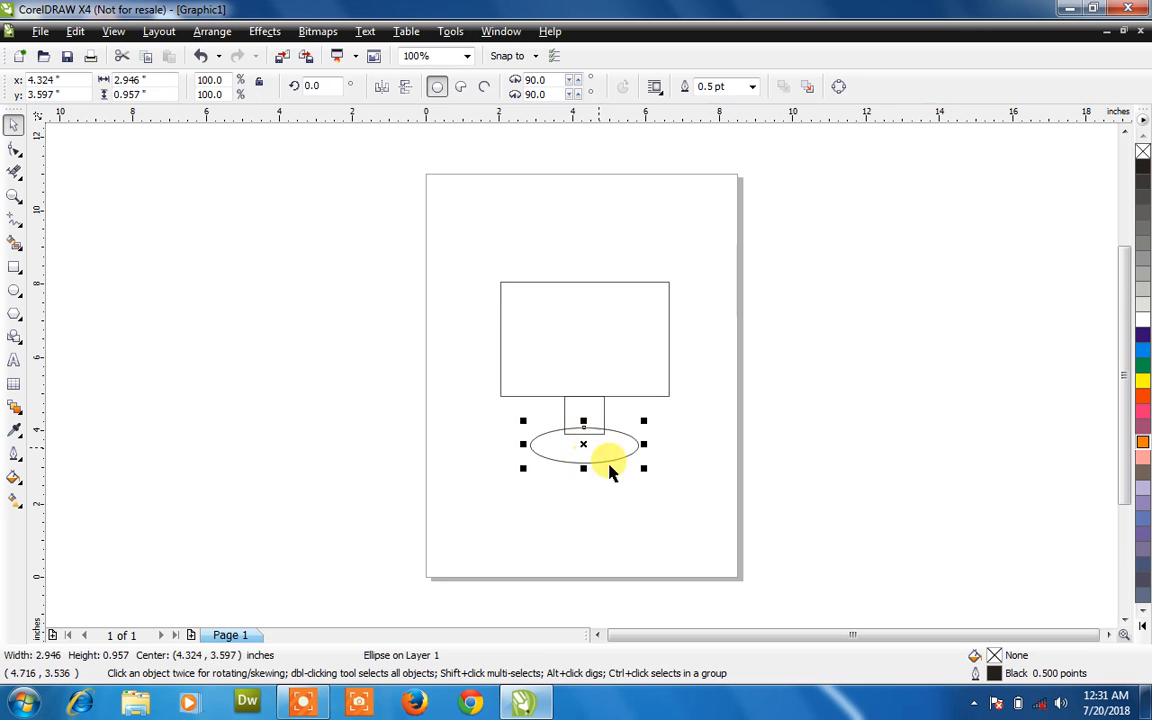
{"action": "left_click", "coordinate": [638, 508]}
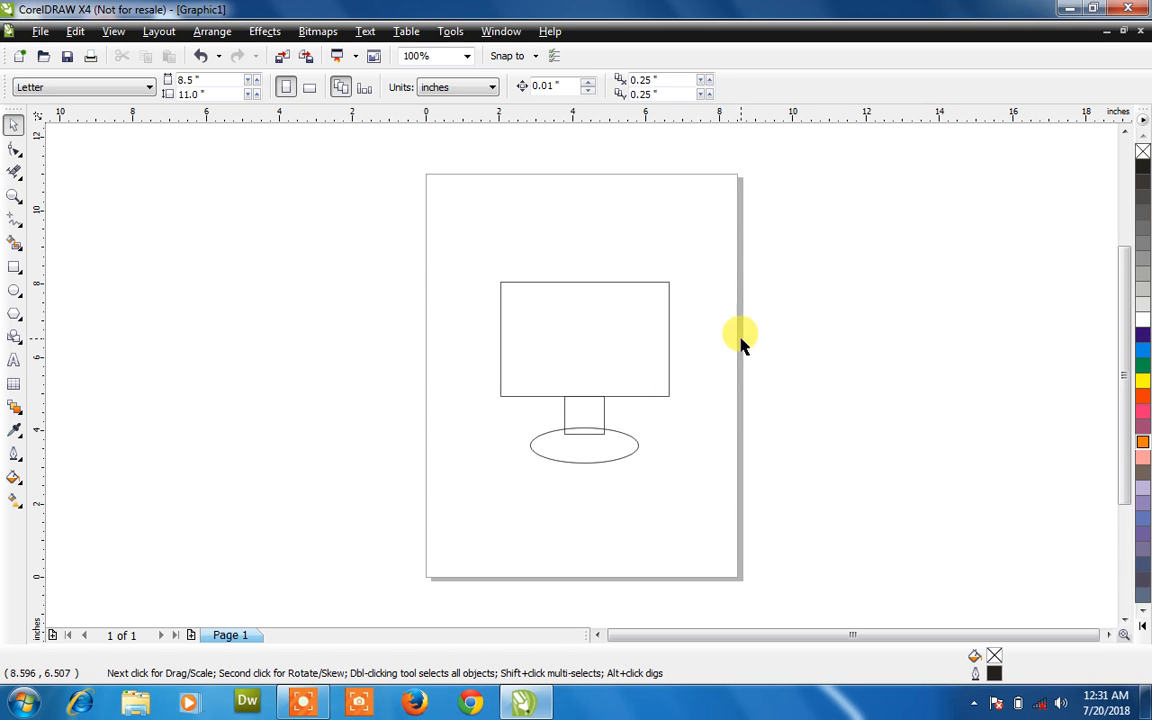
Fill the large monitor screen rectangle with black.
{"action": "key", "text": "z"}
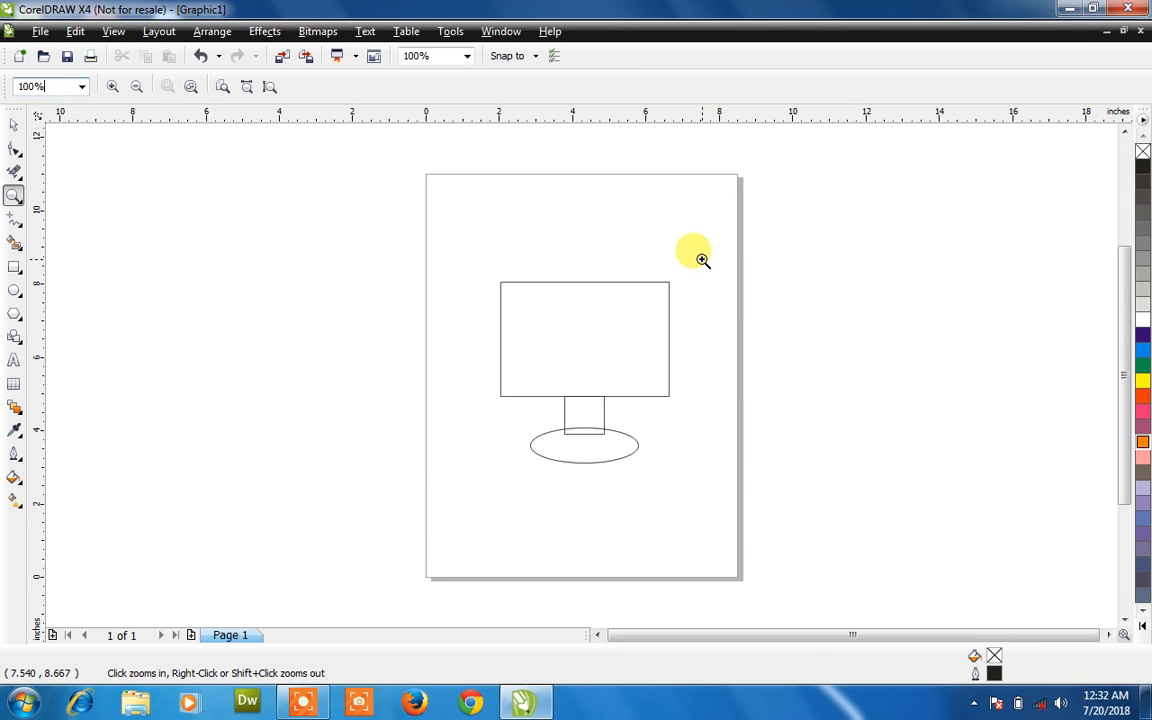
{"action": "mouse_move", "coordinate": [702, 258]}
{"action": "left_mouse_down"}
{"action": "mouse_move", "coordinate": [617, 363]}
{"action": "mouse_move", "coordinate": [489, 447]}
{"action": "mouse_move", "coordinate": [479, 486]}
{"action": "left_mouse_up"}
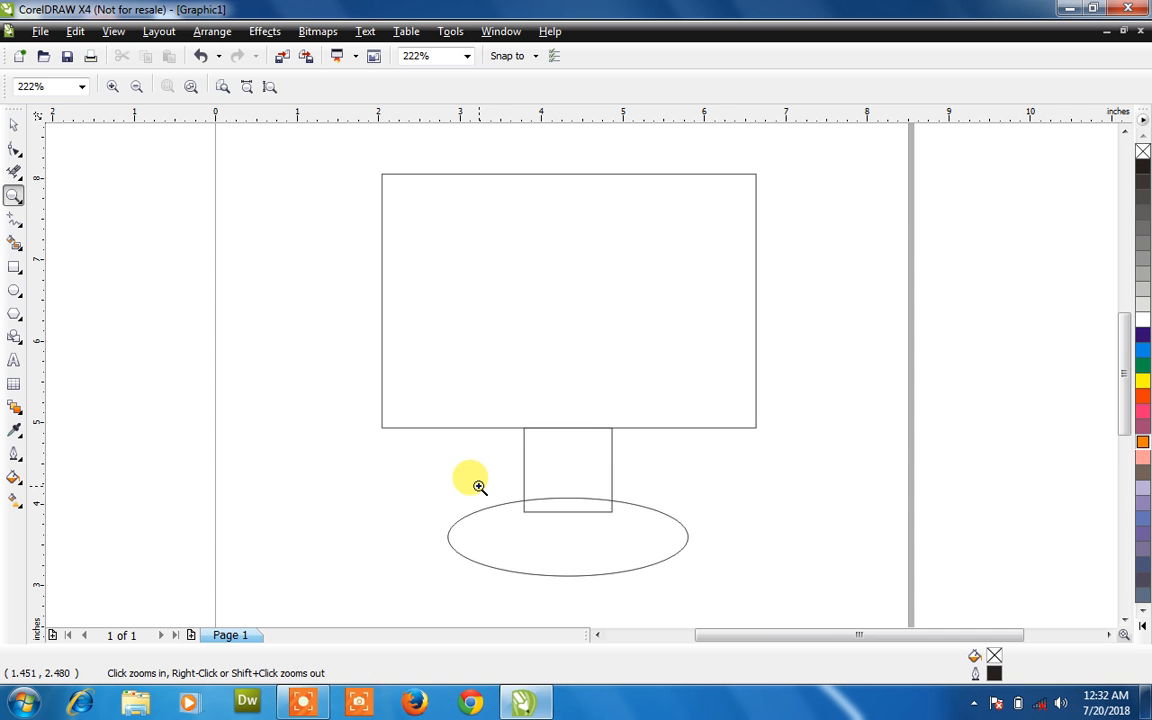
{"action": "scroll", "coordinate": [581, 375], "scroll_direction": "up", "scroll_amount": 3}
{"action": "scroll", "coordinate": [581, 375], "scroll_direction": "down", "scroll_amount": 6}
{"action": "scroll", "coordinate": [581, 375], "scroll_direction": "up", "scroll_amount": 2}
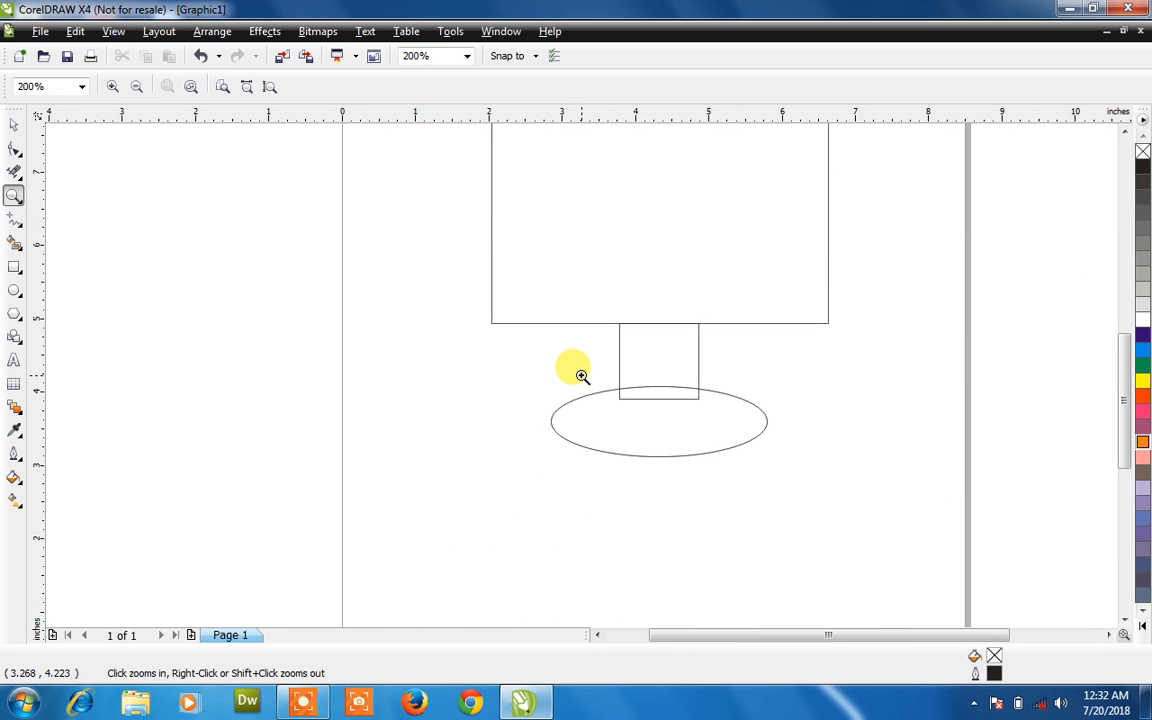
{"action": "scroll", "coordinate": [581, 375], "scroll_direction": "down", "scroll_amount": 1}
{"action": "left_click", "coordinate": [612, 291]}
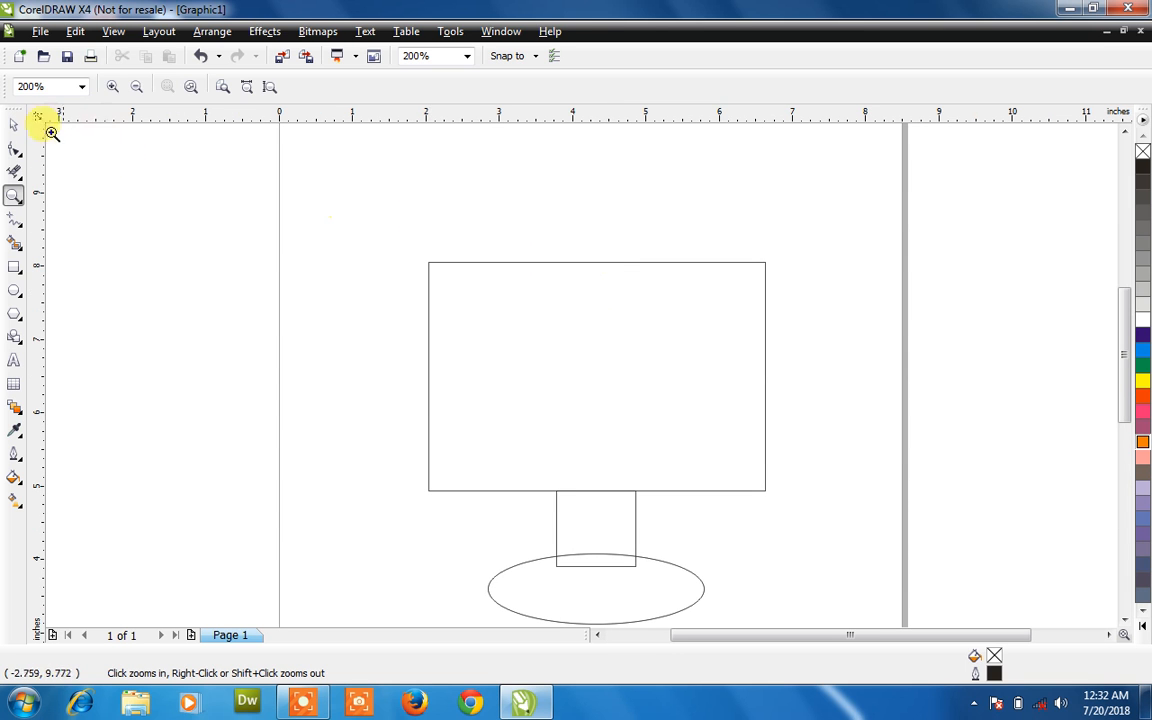
{"action": "left_click", "coordinate": [12, 123]}
{"action": "left_click", "coordinate": [607, 376]}
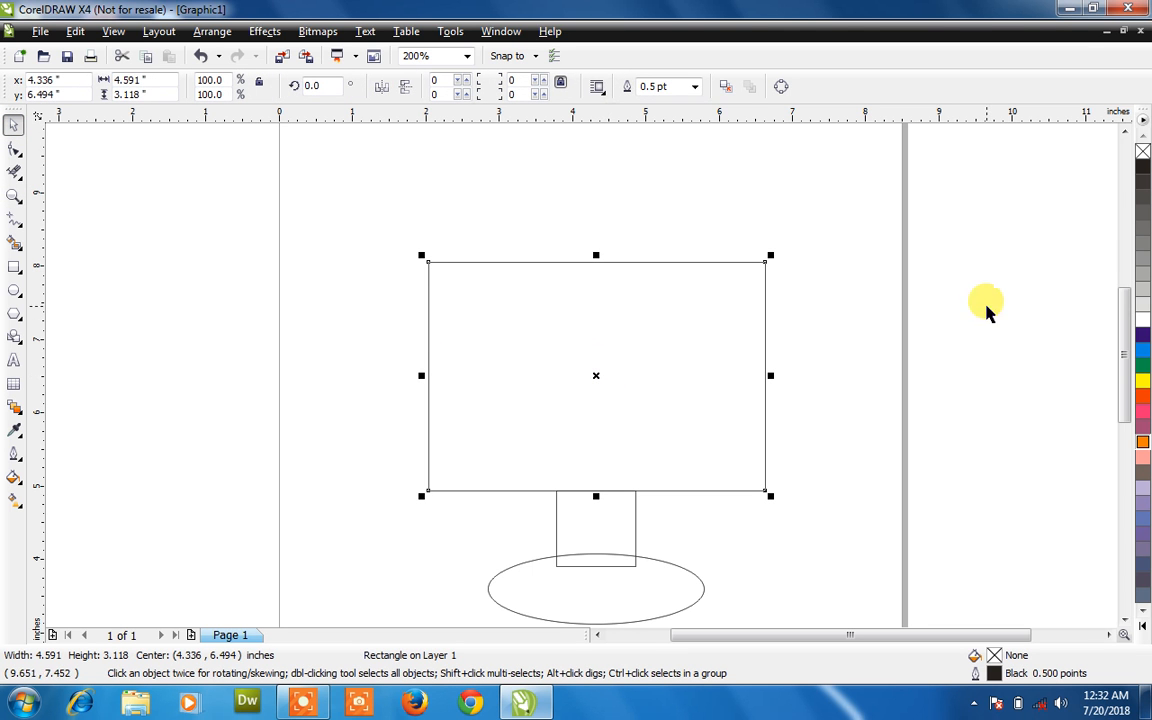
{"action": "left_click", "coordinate": [1143, 166]}
{"action": "key", "text": "F3"}
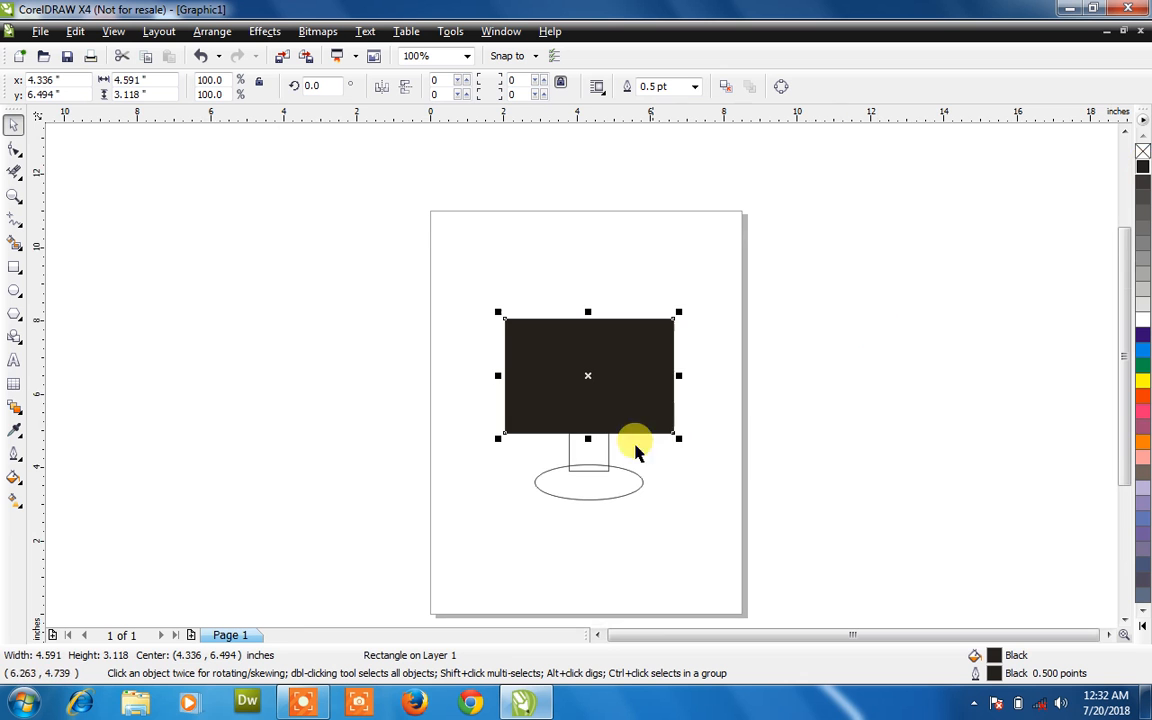
Fill the stand rectangle with 60% black and the base ellipse with black, leaving nothing selected.
{"action": "left_click", "coordinate": [590, 460]}
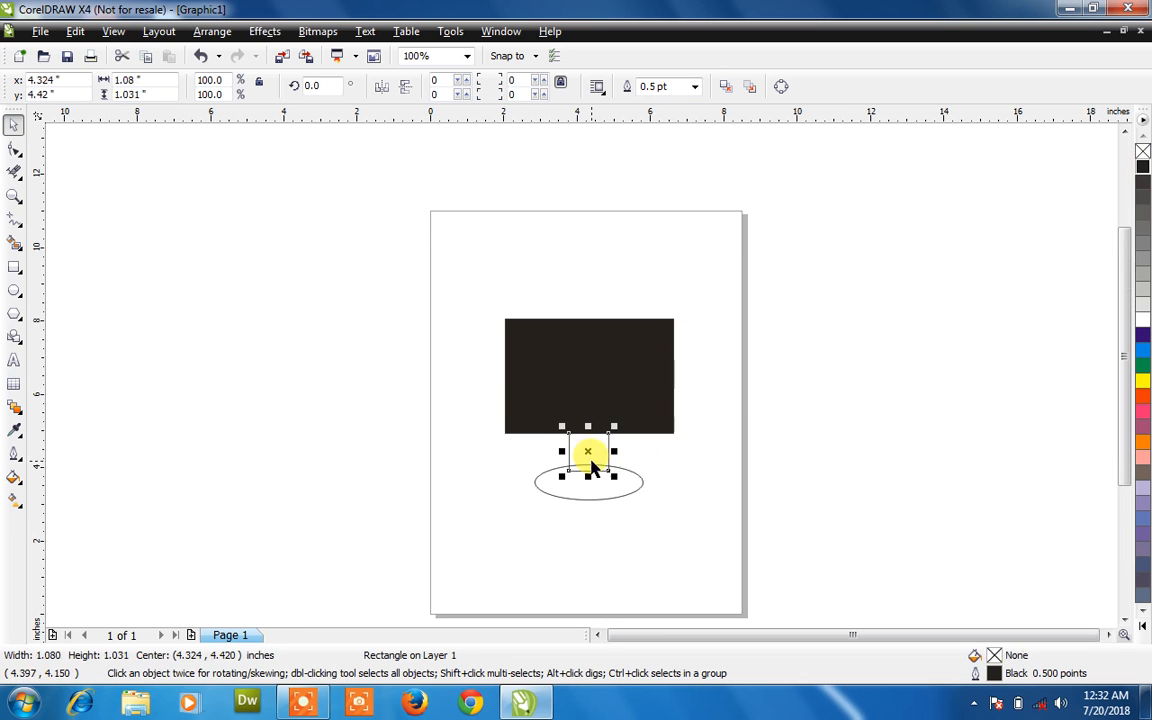
{"action": "left_click", "coordinate": [1143, 227]}
{"action": "key", "text": "F3"}
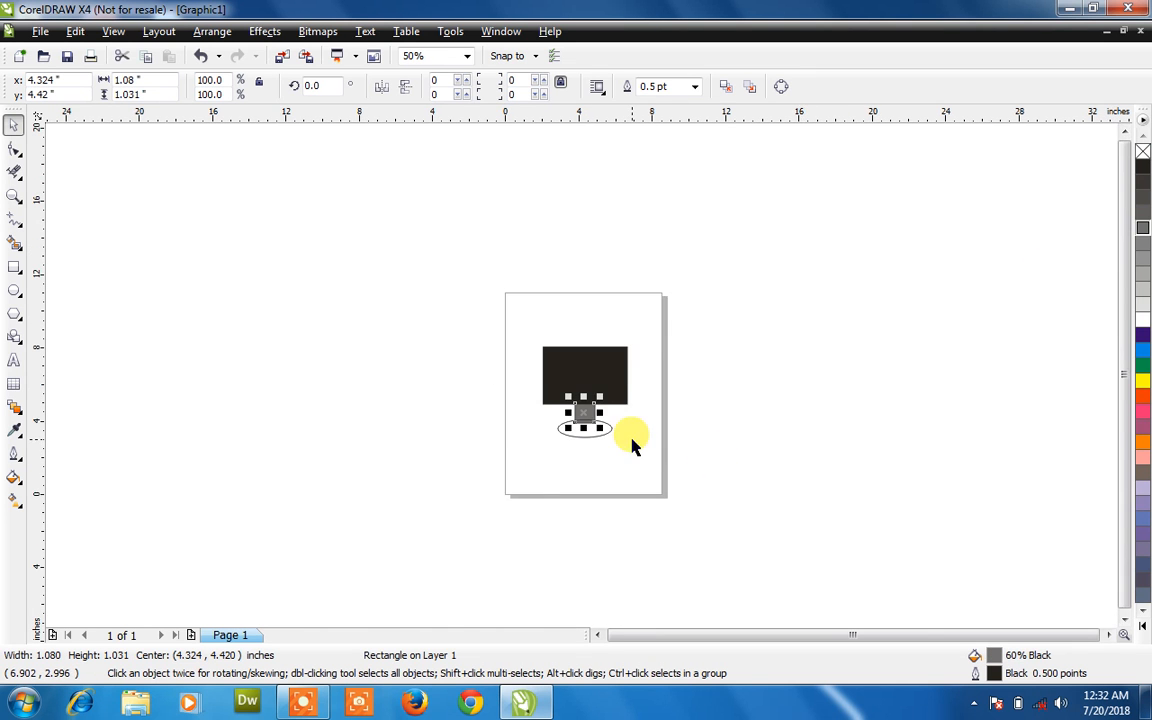
{"action": "scroll", "coordinate": [631, 439], "scroll_direction": "up", "scroll_amount": 5}
{"action": "scroll", "coordinate": [581, 375], "scroll_direction": "down", "scroll_amount": 2}
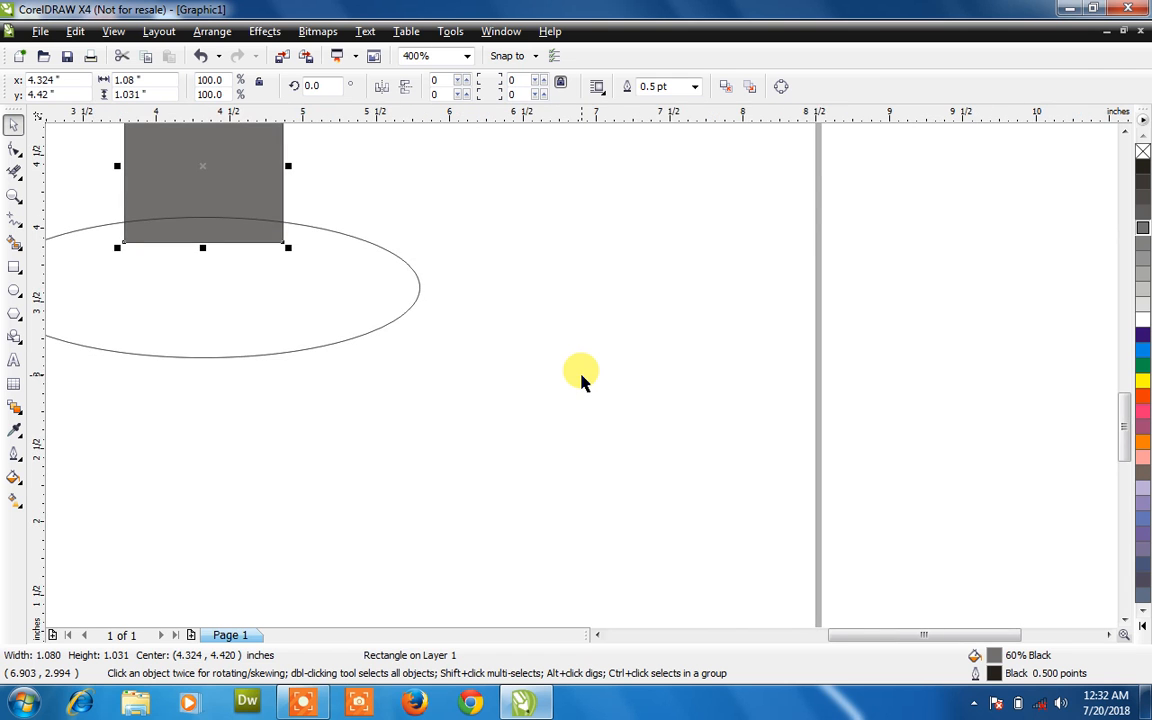
{"action": "scroll", "coordinate": [582, 376], "scroll_direction": "down", "scroll_amount": 2}
{"action": "left_click", "coordinate": [574, 449]}
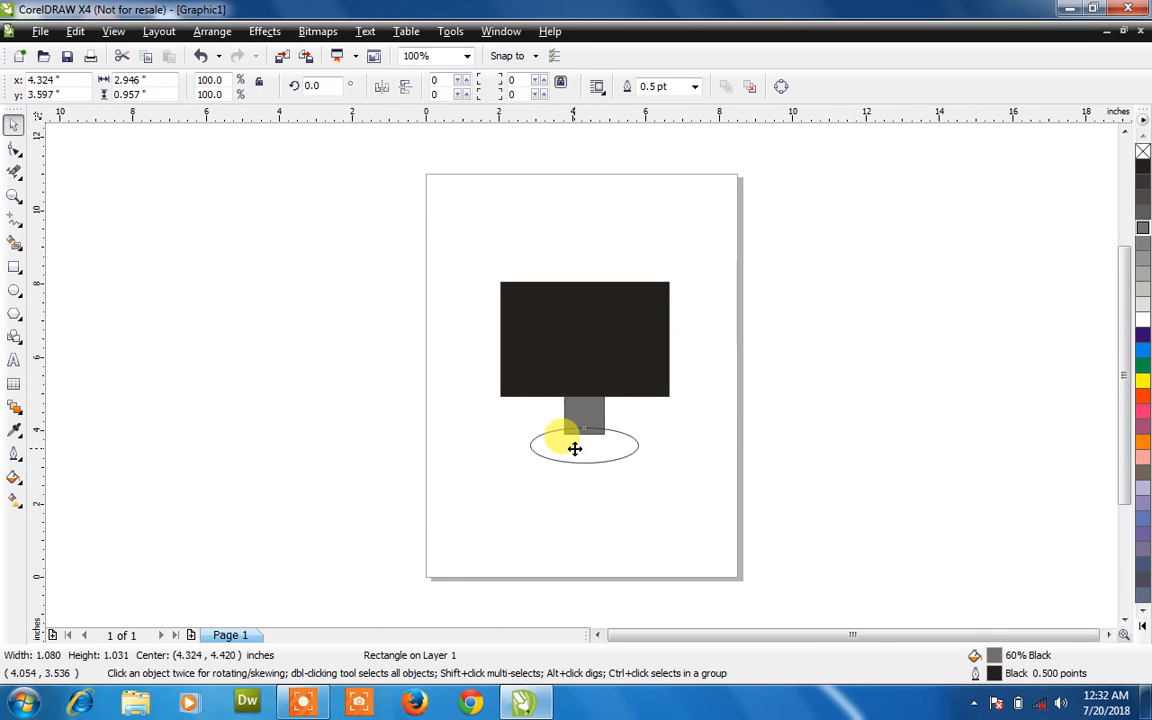
{"action": "left_click", "coordinate": [1143, 168]}
{"action": "left_click", "coordinate": [905, 284]}
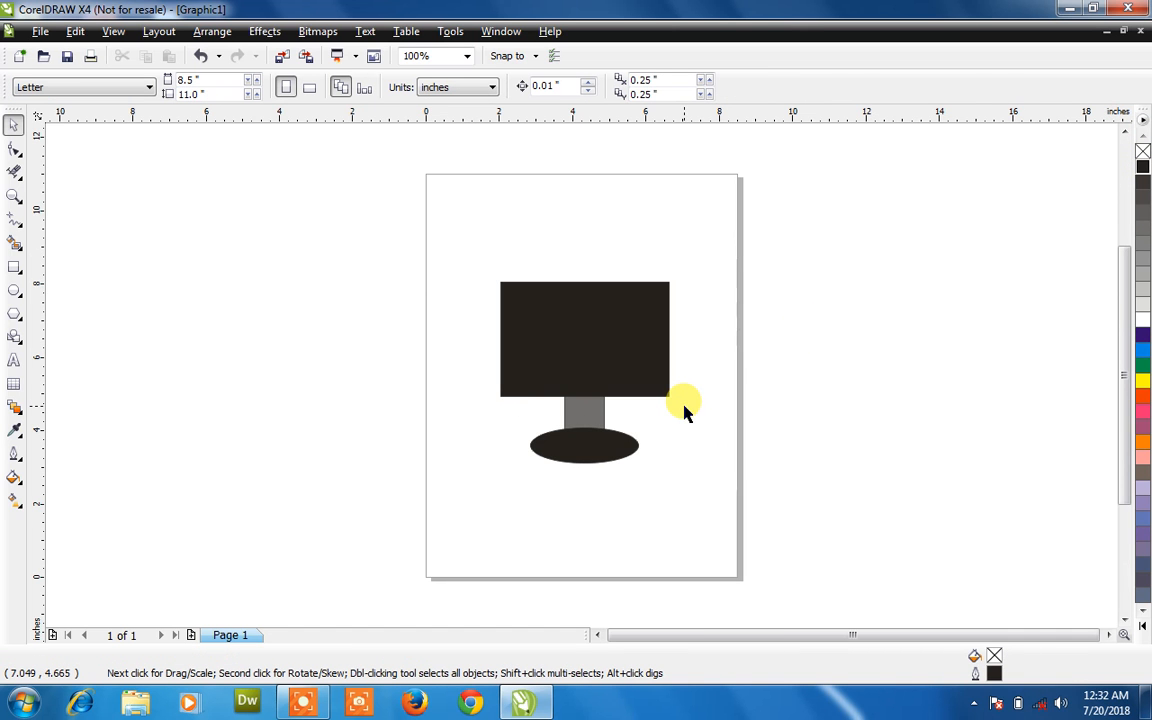
Send the black base ellipse to the back of the layer so it sits behind the grey stand.
{"action": "scroll", "coordinate": [580, 378], "scroll_direction": "up", "scroll_amount": 1}
{"action": "scroll", "coordinate": [582, 380], "scroll_direction": "down", "scroll_amount": 1}
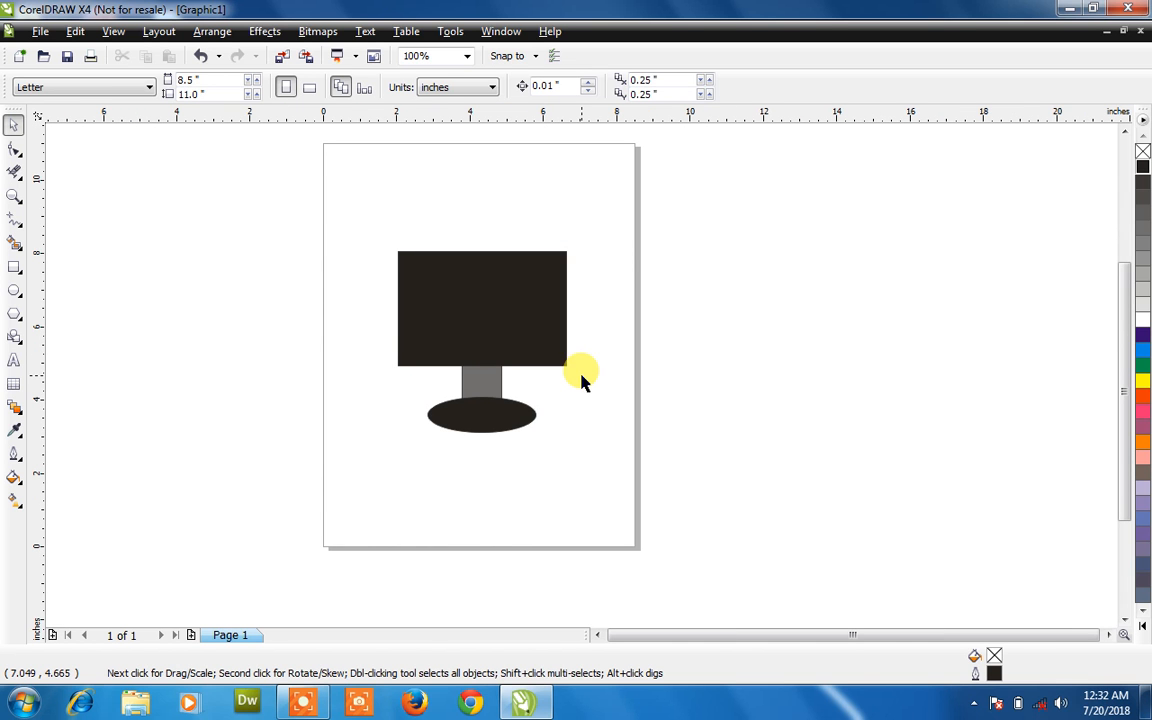
{"action": "left_click", "coordinate": [516, 413]}
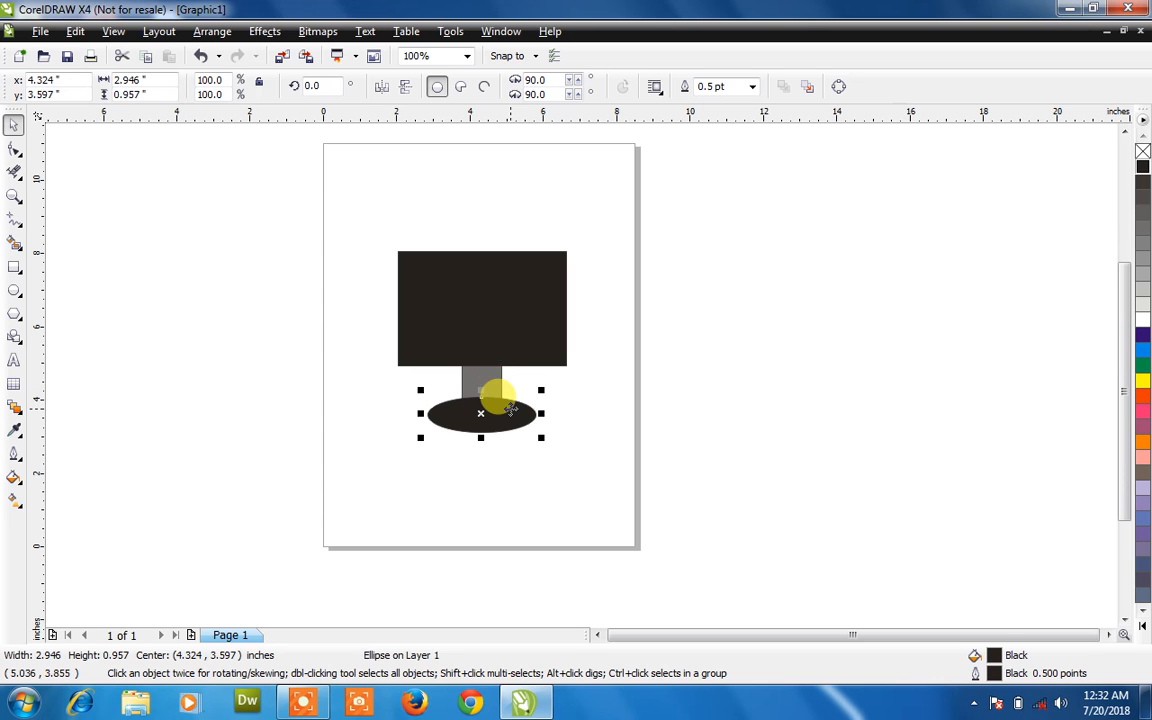
{"action": "right_click", "coordinate": [507, 404]}
{"action": "mouse_move", "coordinate": [620, 241]}
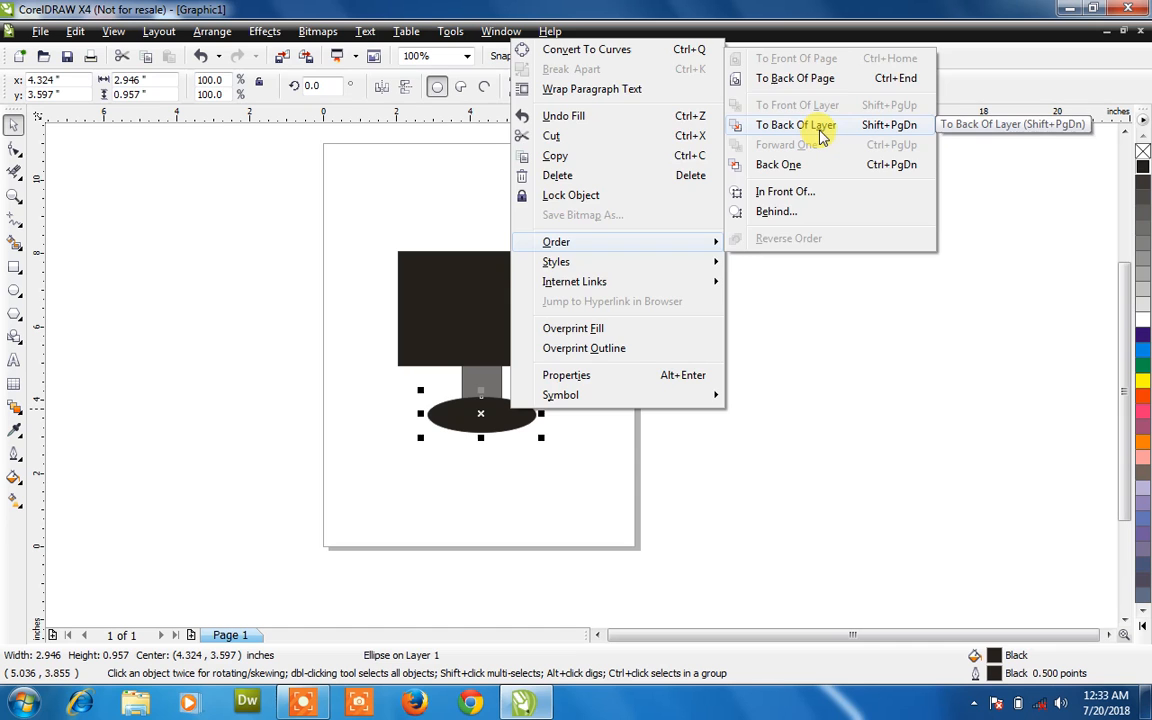
{"action": "left_click", "coordinate": [822, 126]}
{"action": "scroll", "coordinate": [555, 440], "scroll_direction": "down", "scroll_amount": 3}
{"action": "left_click", "coordinate": [555, 440]}
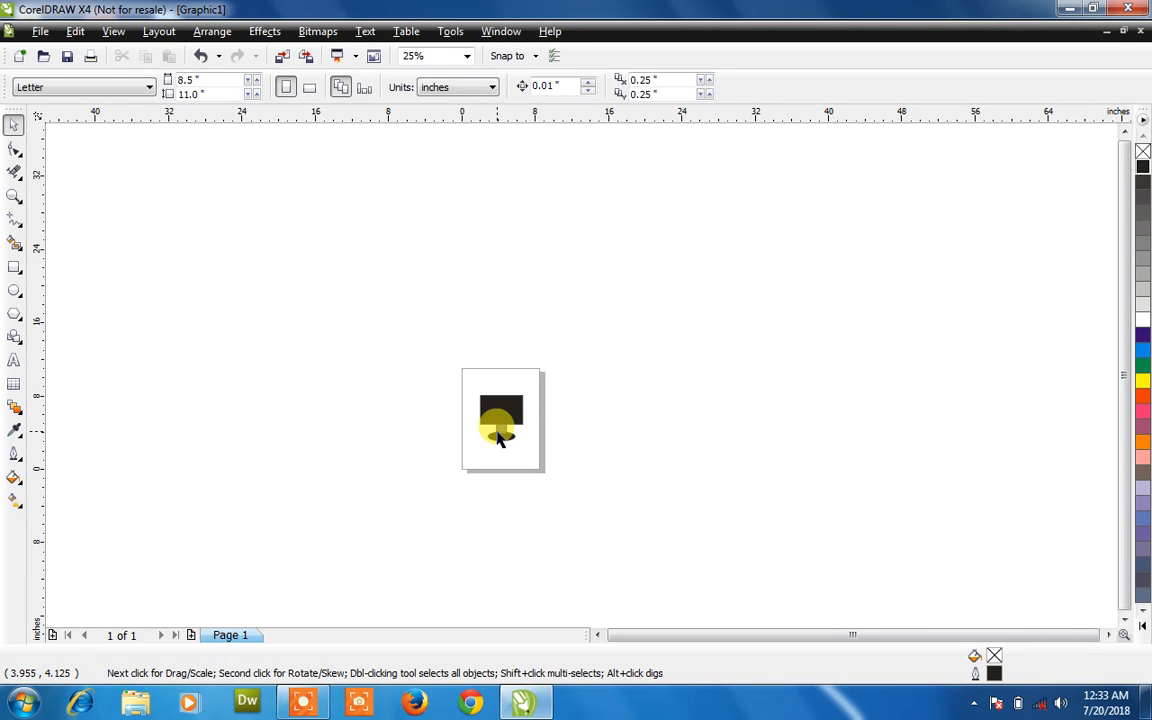
Draw three partly overlapping rectangles beside the page, about 2.2 by 1.9, 2.0 by 1.7 and 2.3 by 2.4 inches from the top down.
{"action": "scroll", "coordinate": [580, 378], "scroll_direction": "down", "scroll_amount": 3}
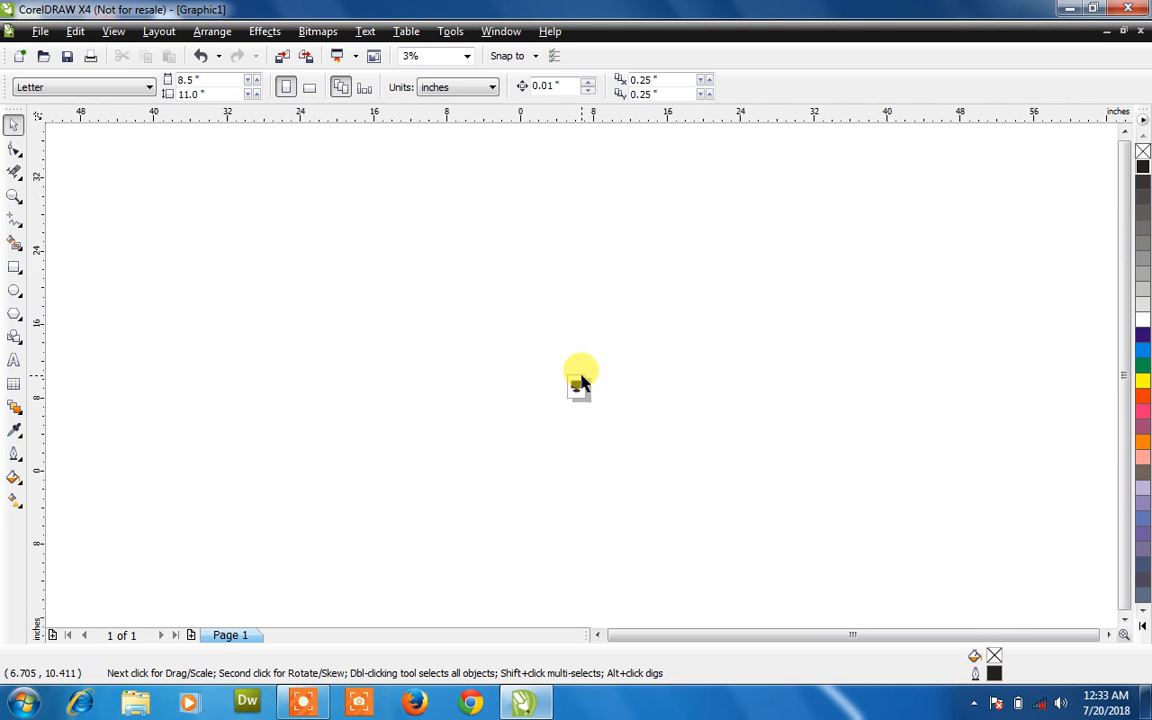
{"action": "scroll", "coordinate": [580, 378], "scroll_direction": "up", "scroll_amount": 7}
{"action": "scroll", "coordinate": [590, 430], "scroll_direction": "down", "scroll_amount": 3}
{"action": "scroll", "coordinate": [582, 380], "scroll_direction": "down", "scroll_amount": 1}
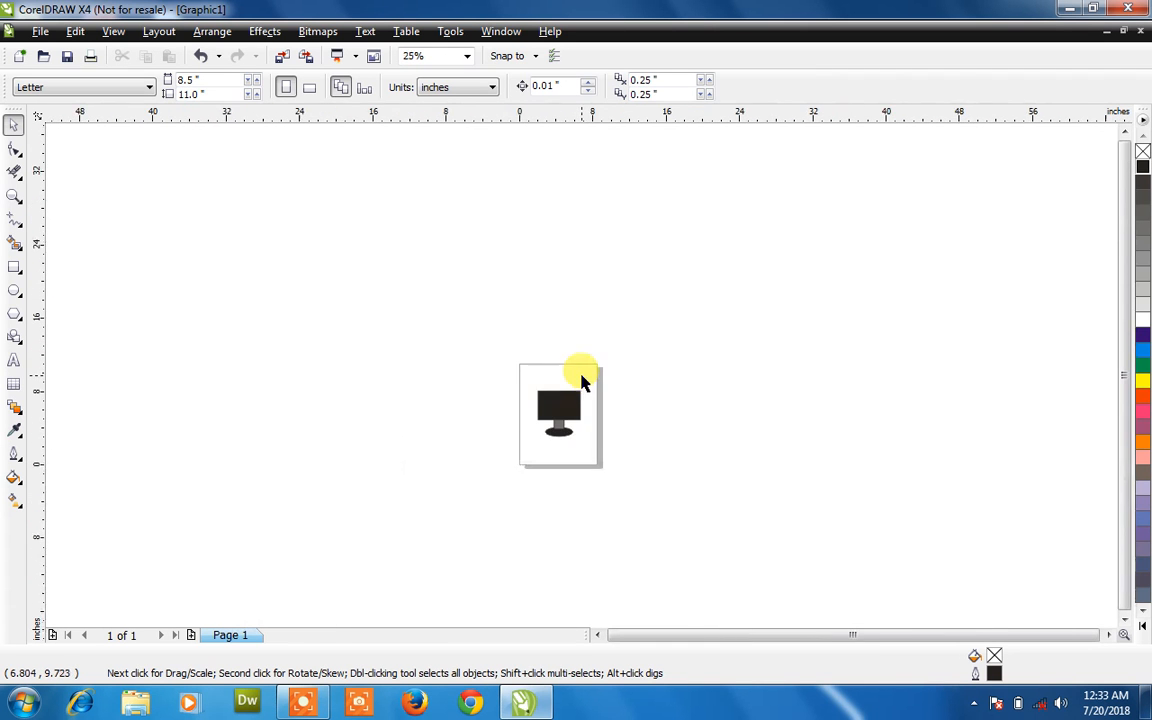
{"action": "scroll", "coordinate": [582, 380], "scroll_direction": "up", "scroll_amount": 3}
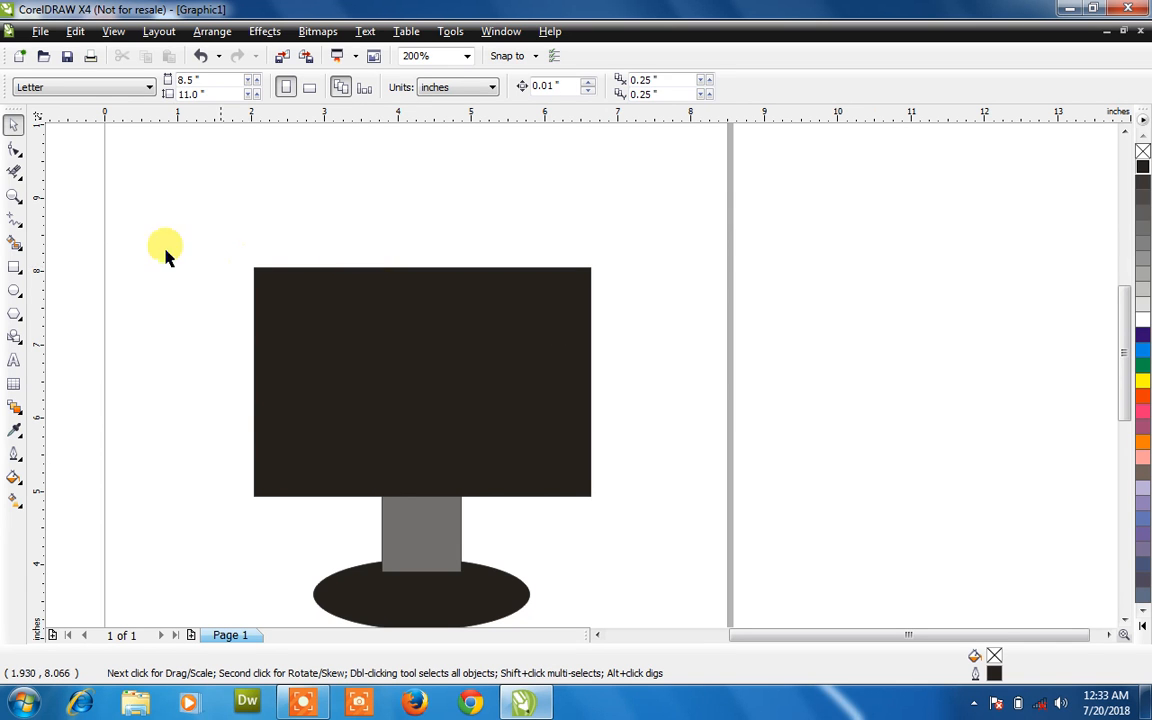
{"action": "left_click", "coordinate": [14, 266]}
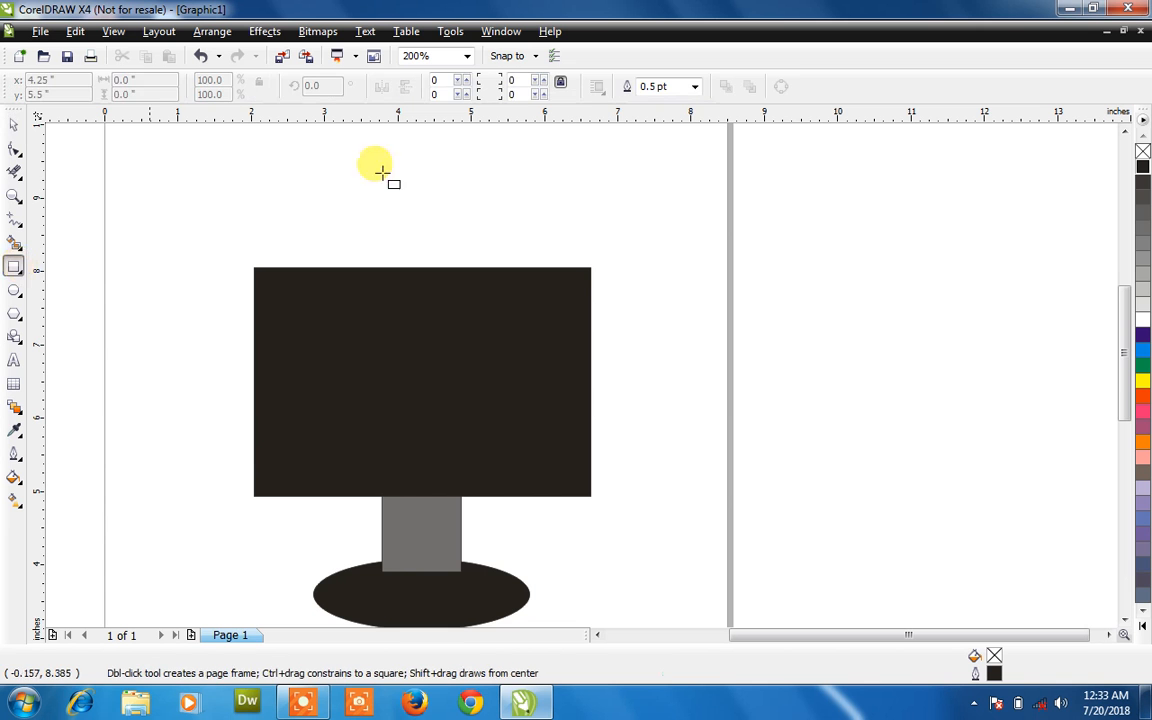
{"action": "left_click_drag", "start_coordinate": [792, 208], "coordinate": [810, 225]}
{"action": "left_click_drag", "start_coordinate": [851, 261], "coordinate": [954, 347]}
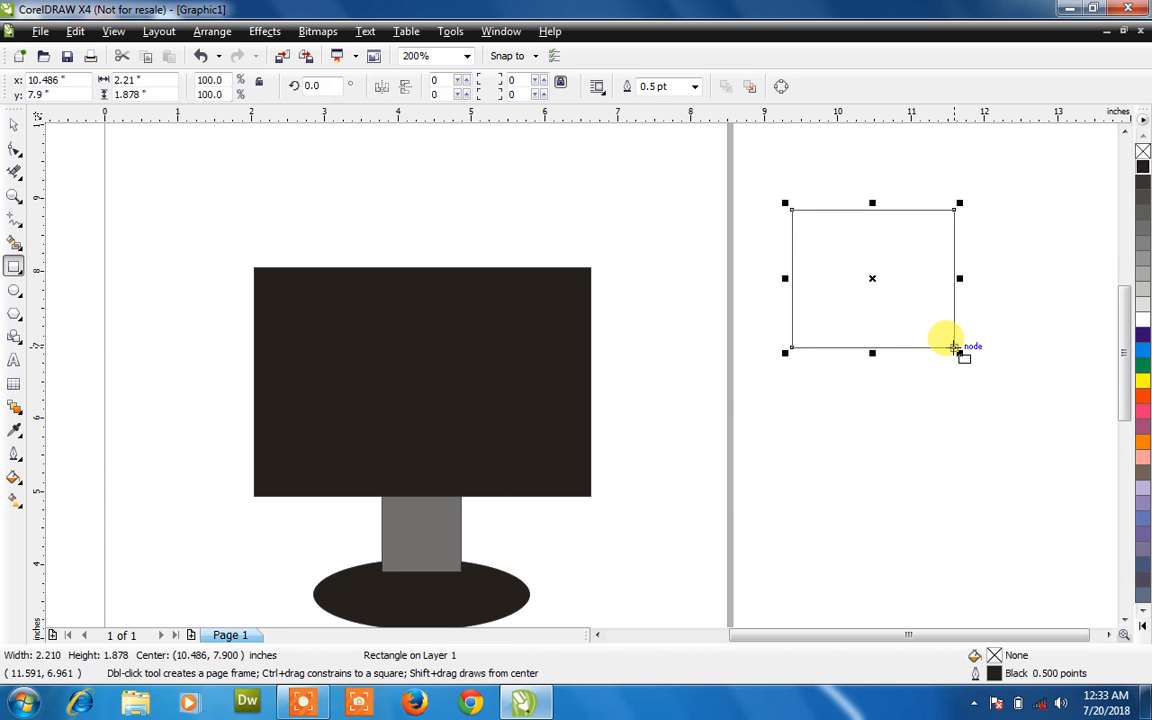
{"action": "left_click_drag", "start_coordinate": [845, 290], "coordinate": [996, 418]}
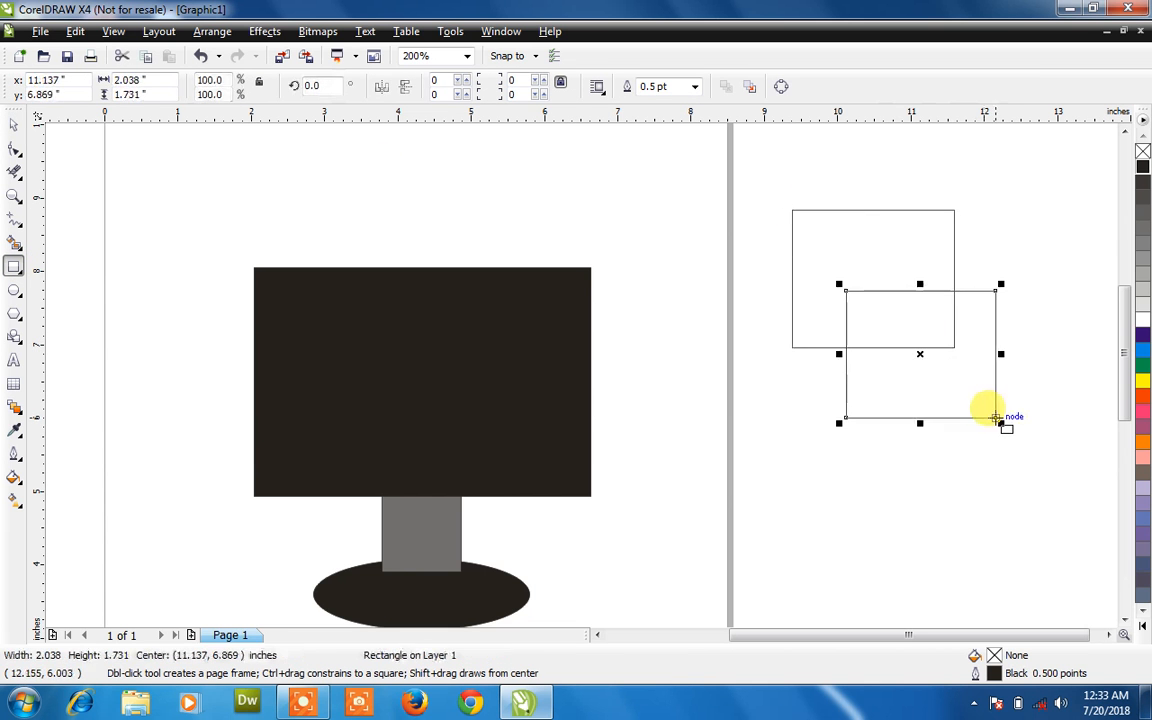
{"action": "left_click_drag", "start_coordinate": [797, 385], "coordinate": [968, 561]}
{"action": "scroll", "coordinate": [968, 561], "scroll_direction": "up", "scroll_amount": 1}
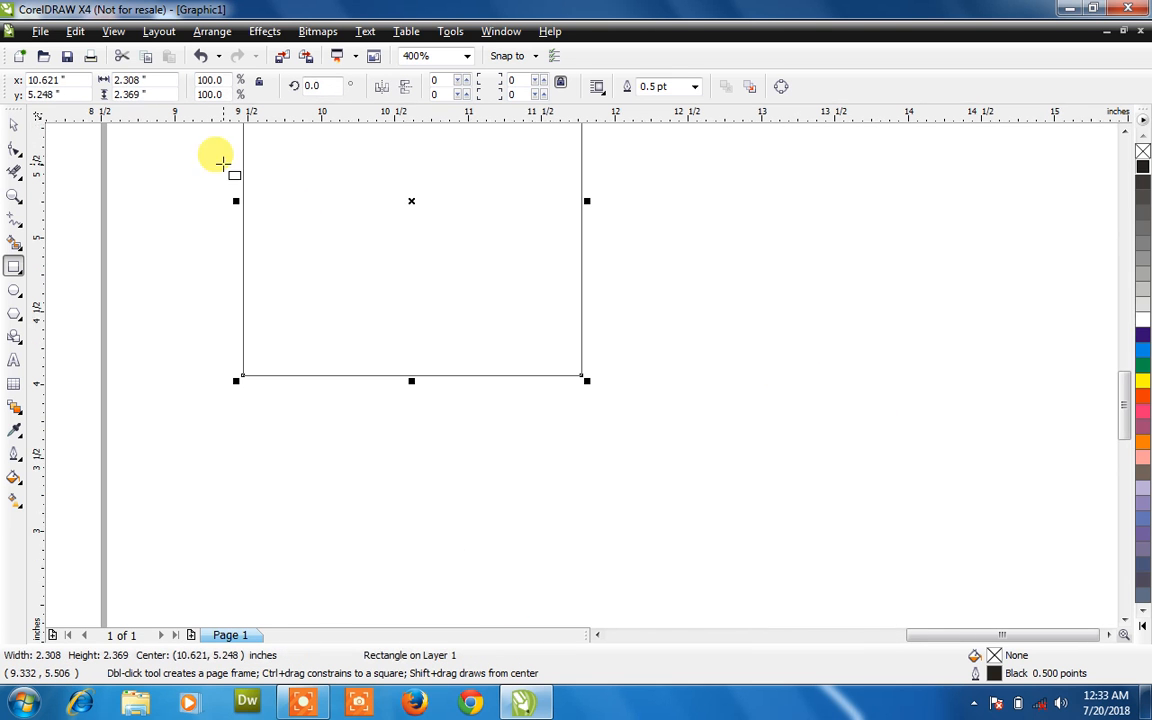
{"action": "scroll", "coordinate": [125, 160], "scroll_direction": "down", "scroll_amount": 2}
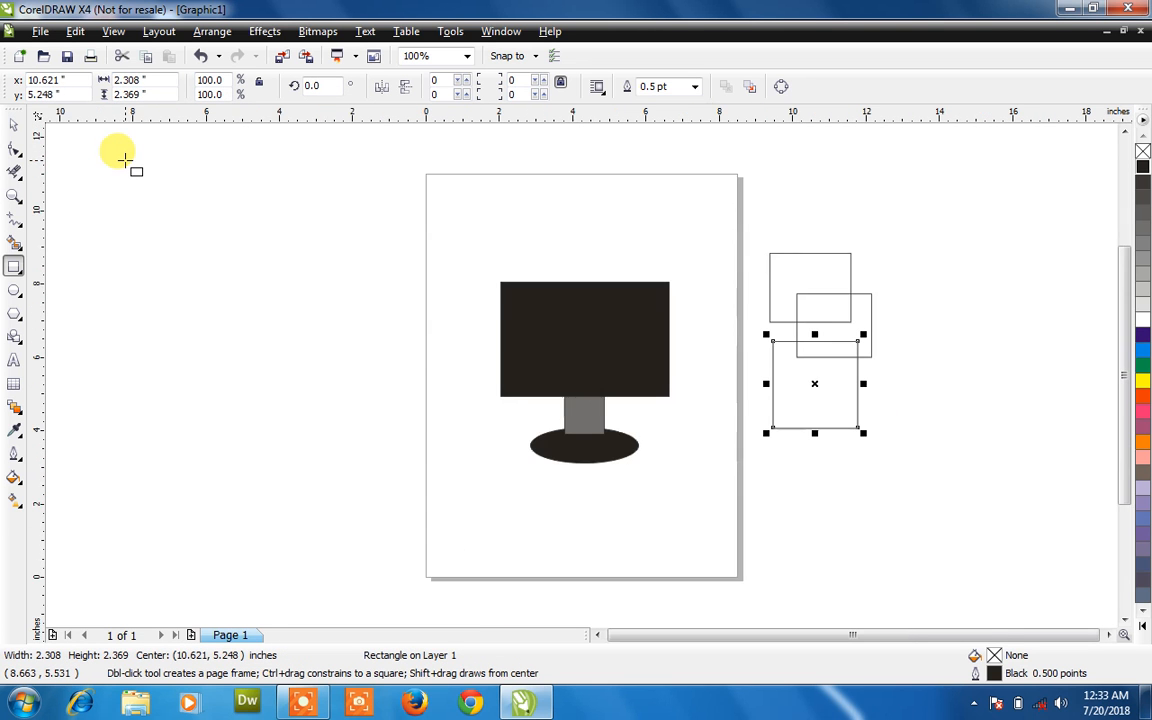
Fill the lowest of the three rectangles with cyan, the middle one with dark blue and the uppermost one with red.
{"action": "left_click", "coordinate": [15, 123]}
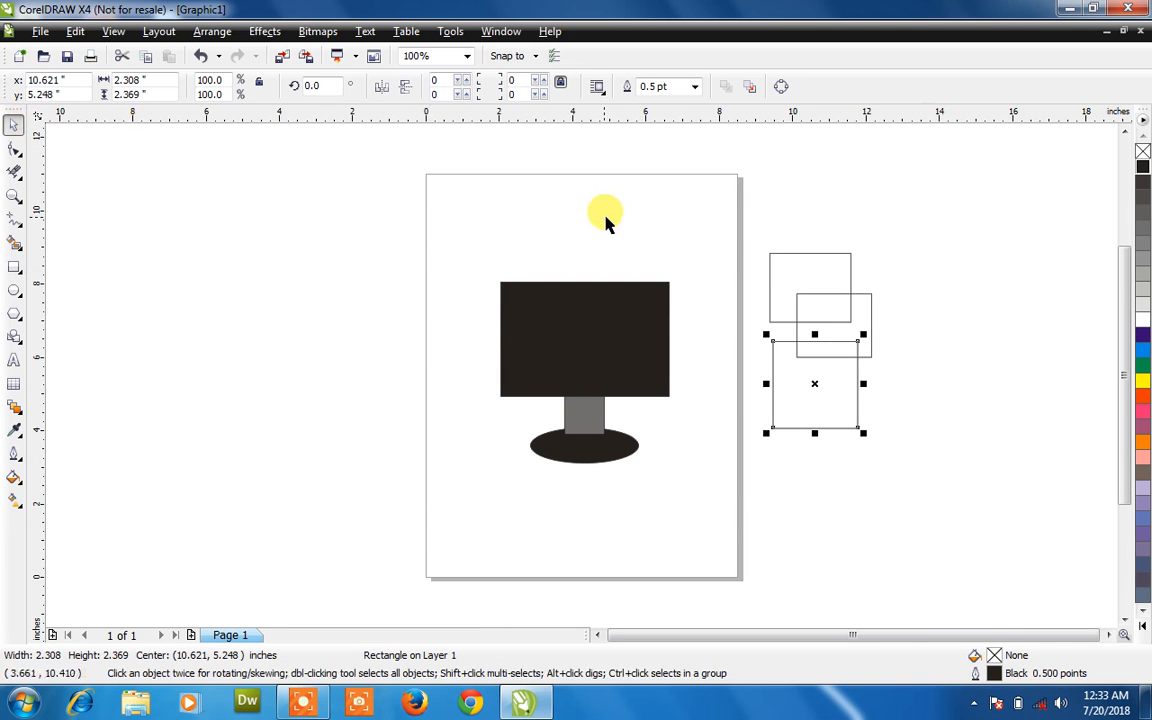
{"action": "left_click", "coordinate": [1145, 357]}
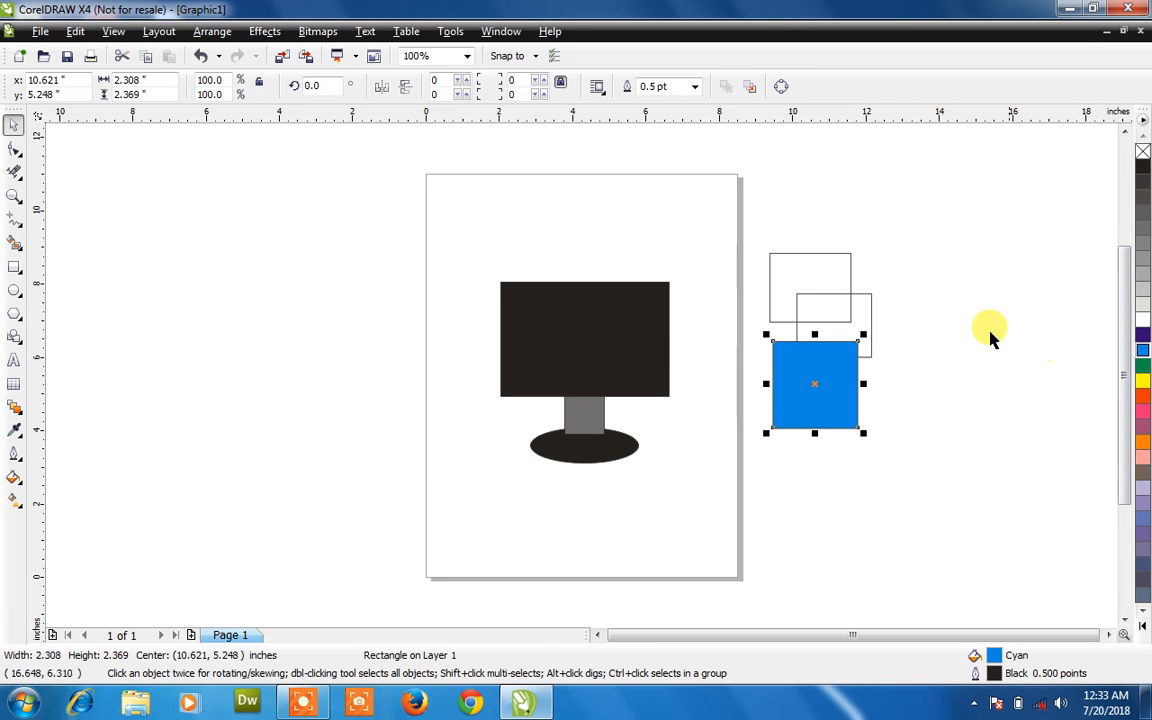
{"action": "left_click", "coordinate": [868, 316]}
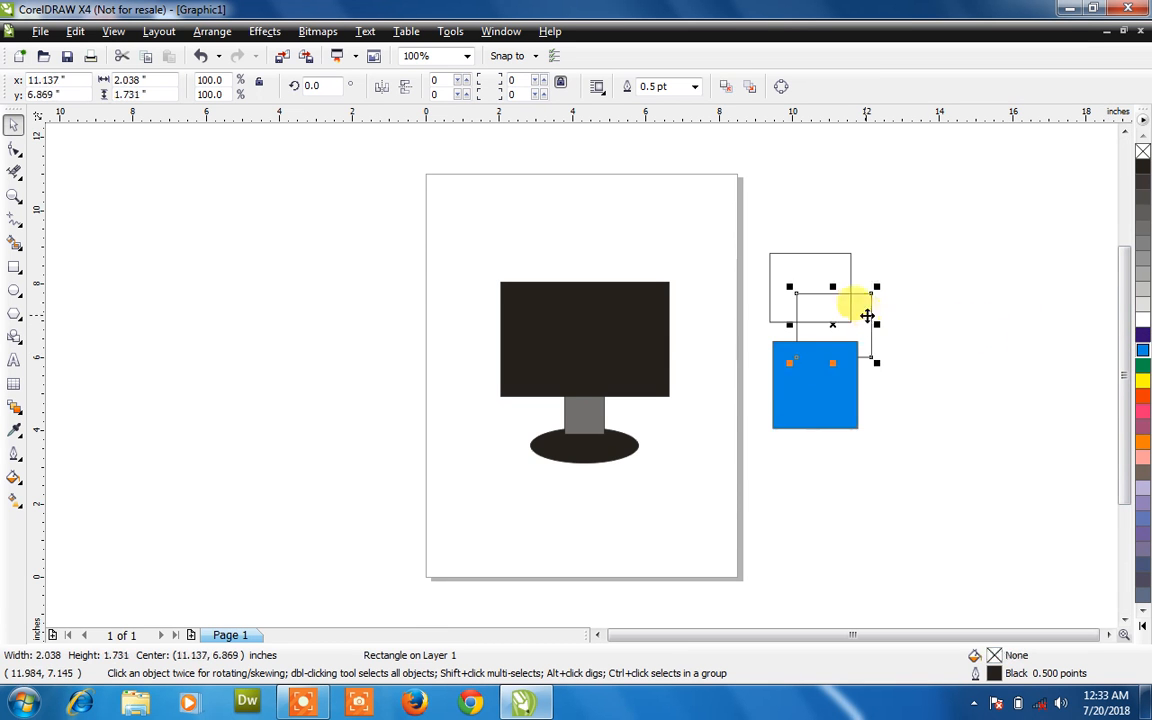
{"action": "left_click", "coordinate": [1143, 335]}
{"action": "left_click", "coordinate": [850, 268]}
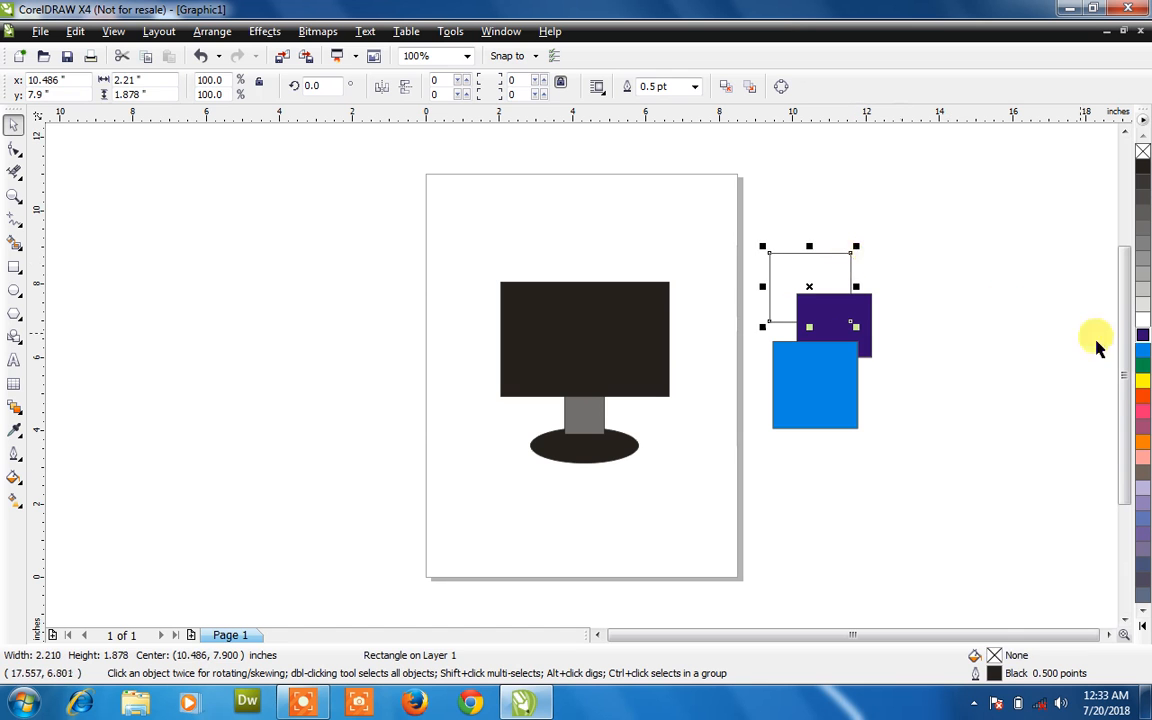
{"action": "left_click", "coordinate": [1143, 396]}
{"action": "left_click", "coordinate": [1090, 392]}
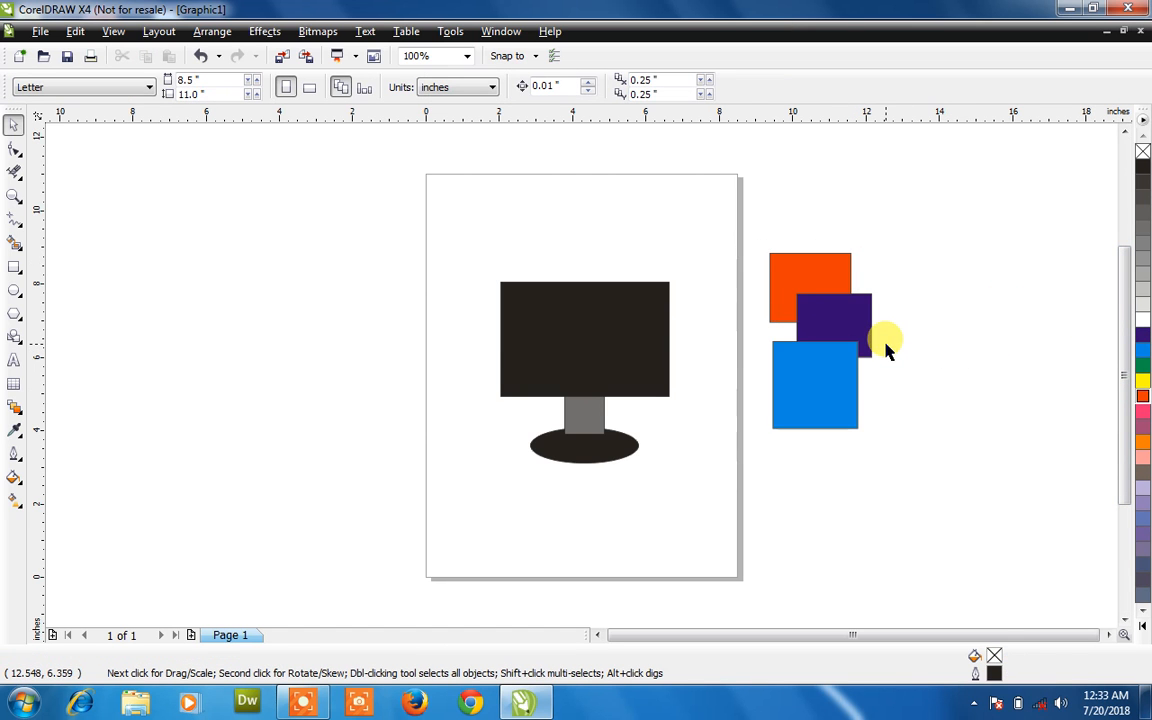
Move the cyan rectangle up beside the dark blue one so it straddles the page's edge and overlaps both other rectangles.
{"action": "left_click", "coordinate": [810, 376]}
{"action": "left_click_drag", "start_coordinate": [766, 353], "coordinate": [760, 344]}
{"action": "left_click", "coordinate": [848, 404]}
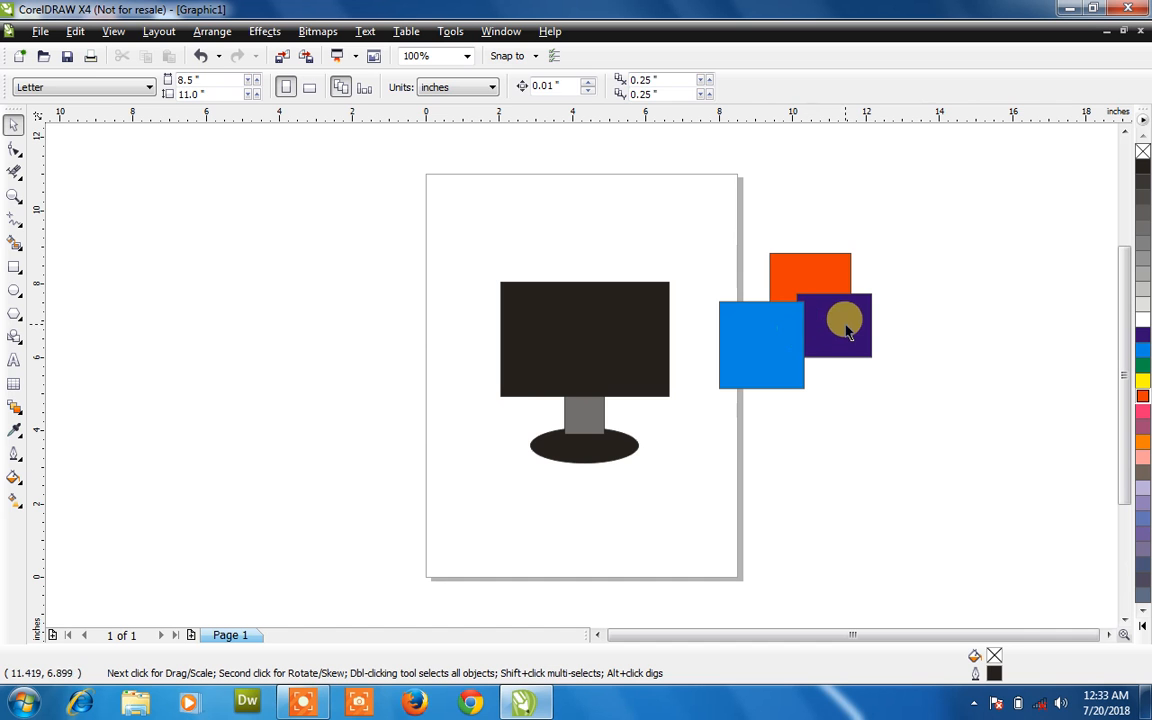
Try the stacking orders on the cyan rectangle: back of layer, front of layer and back of page.
{"action": "left_click", "coordinate": [763, 353]}
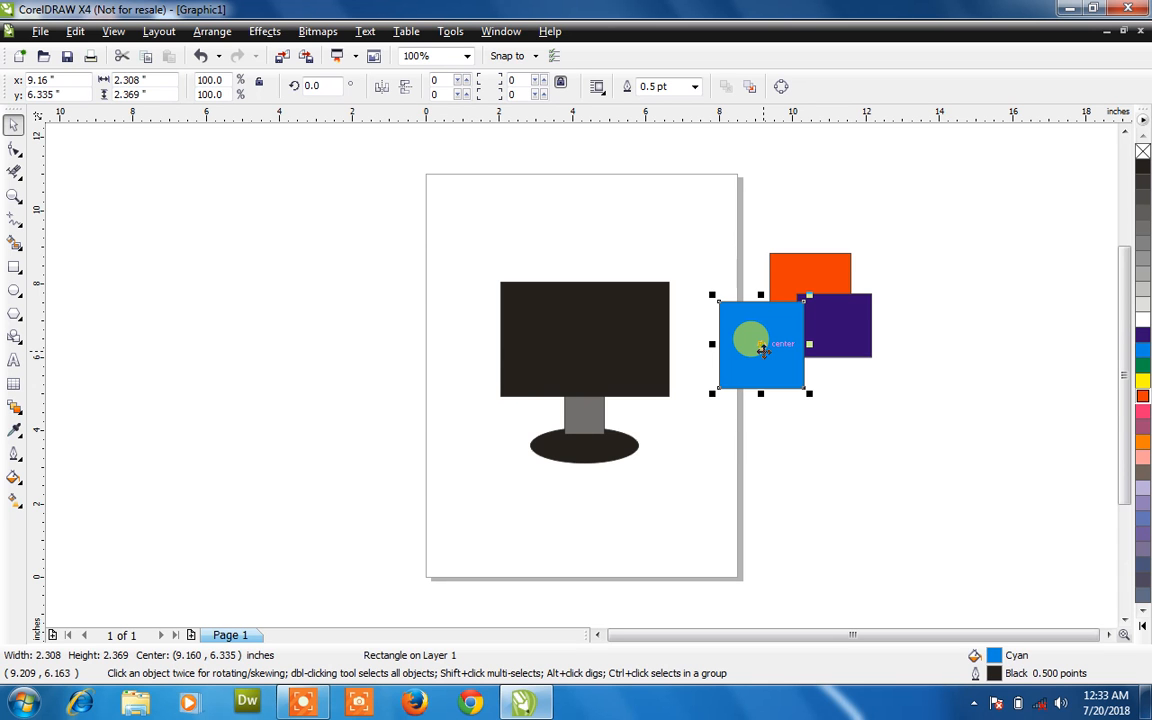
{"action": "key", "text": "shift+Page_Down"}
{"action": "key", "text": "shift+Page_Up"}
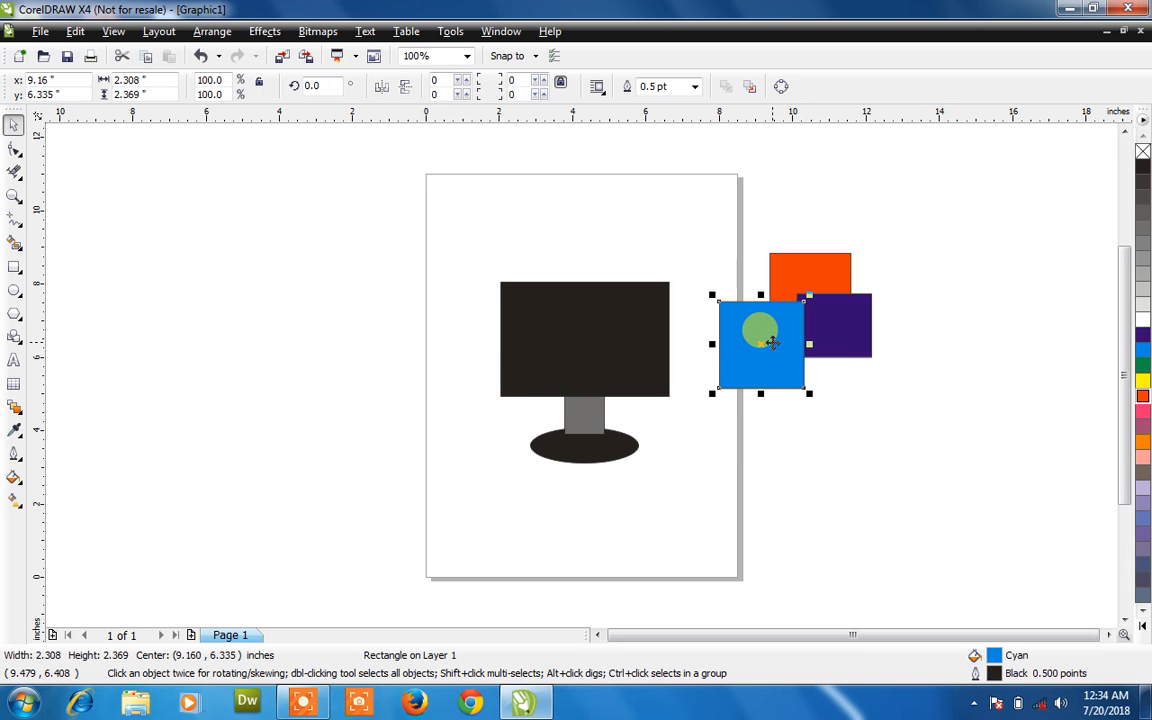
{"action": "key", "text": "ctrl+End"}
Delete the three coloured rectangles beside the monitor.
{"action": "left_click_drag", "start_coordinate": [885, 245], "coordinate": [703, 433]}
{"action": "key", "text": "Delete"}
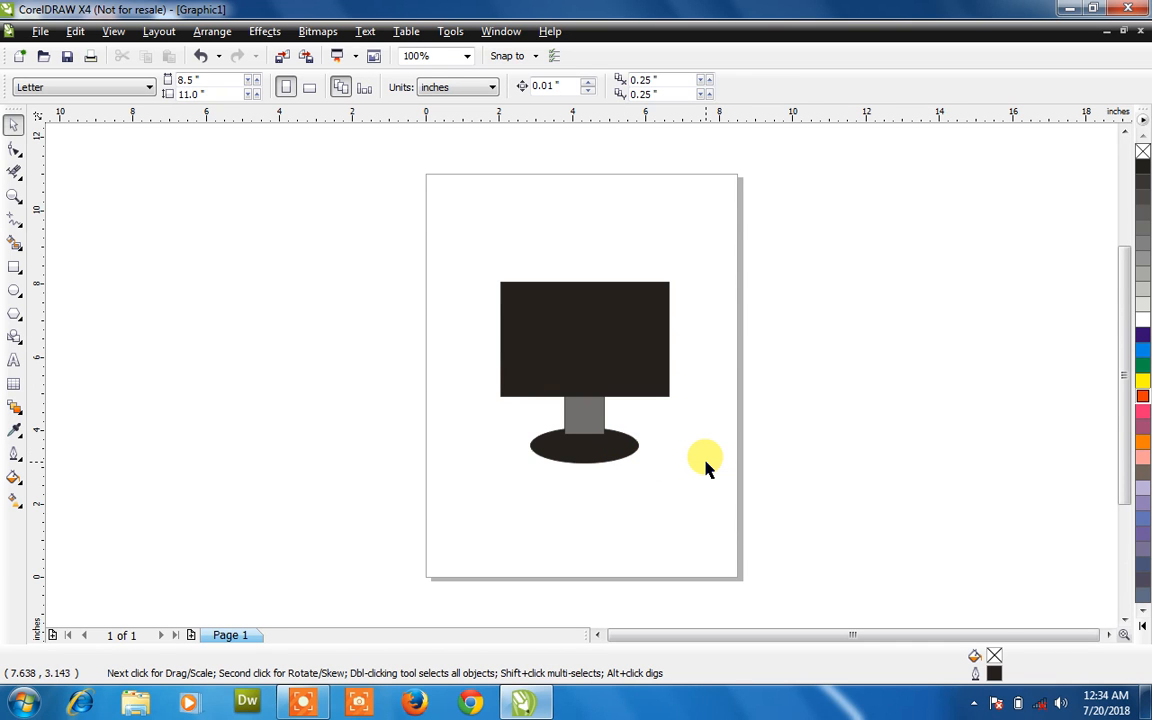
Make a centred, scaled-down copy of the monitor body about 4.05 by 2.75 inches and fill it with 40% black.
{"action": "scroll", "coordinate": [600, 376], "scroll_direction": "up", "scroll_amount": 2}
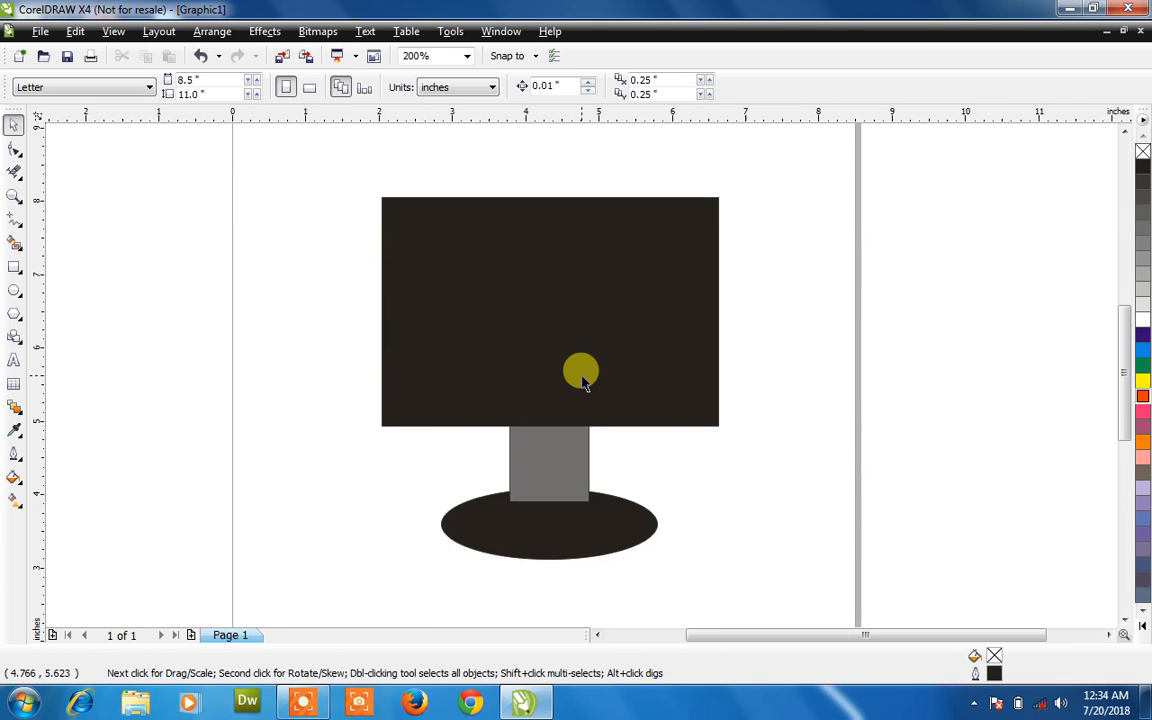
{"action": "left_click", "coordinate": [584, 383]}
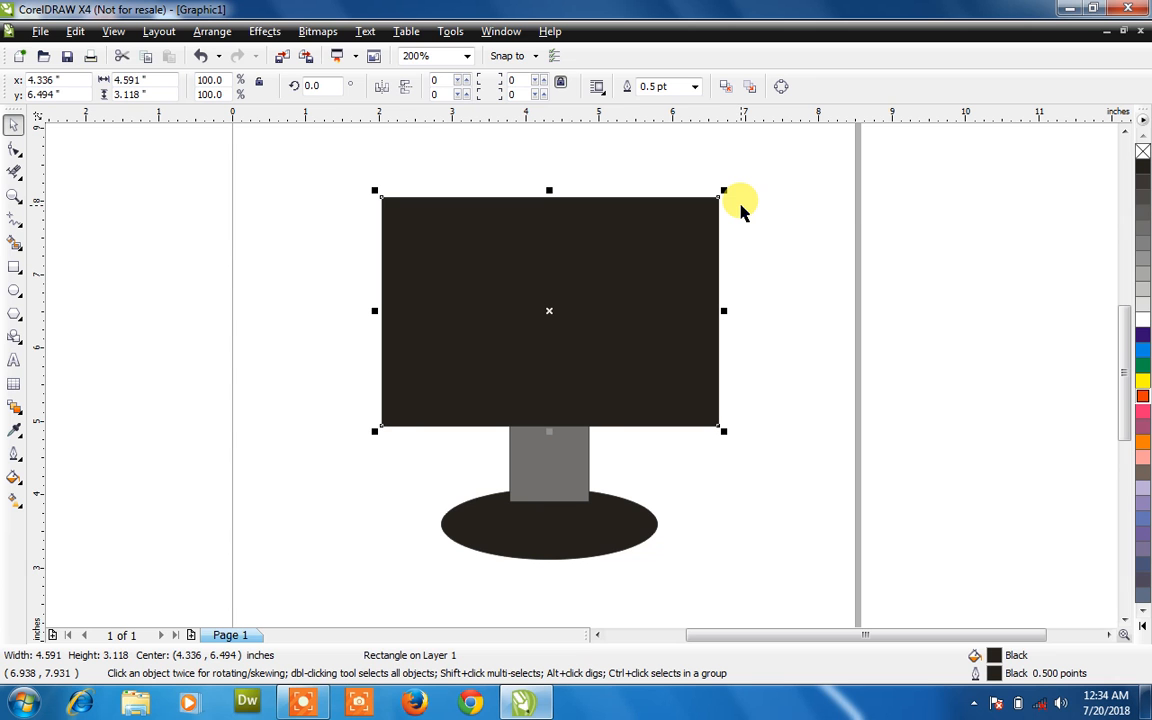
{"action": "left_click_drag", "start_coordinate": [723, 190], "coordinate": [712, 203]}
{"action": "right_click", "coordinate": [712, 203]}
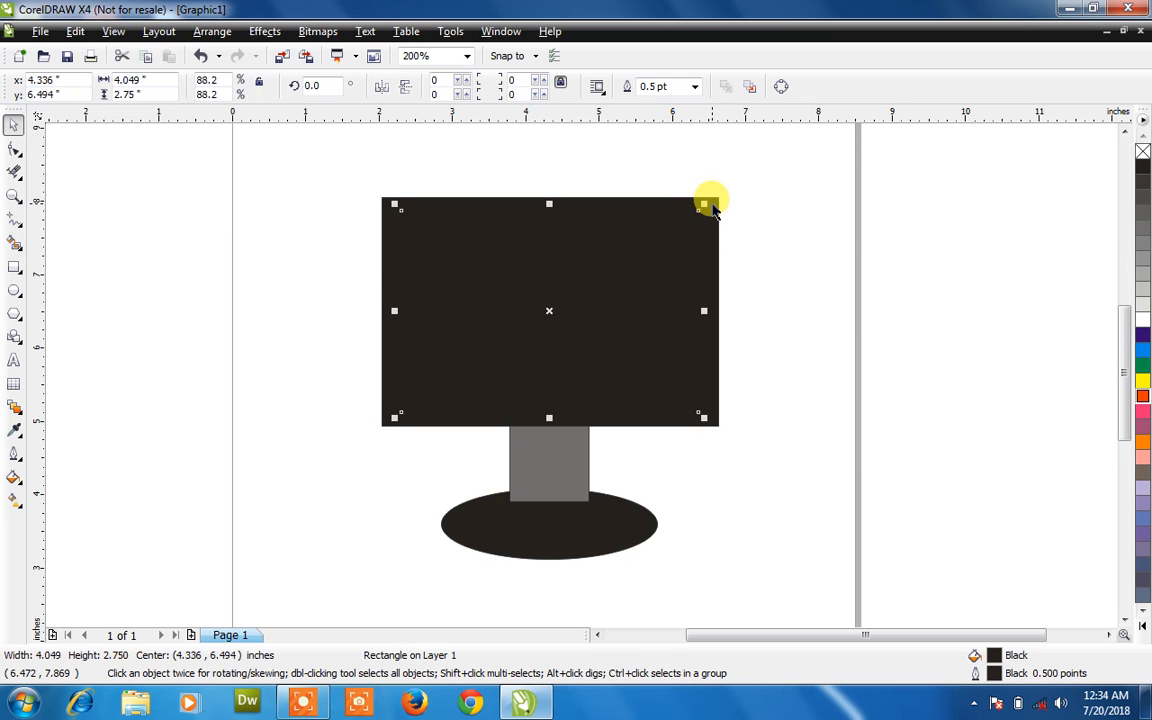
{"action": "left_click", "coordinate": [1143, 262]}
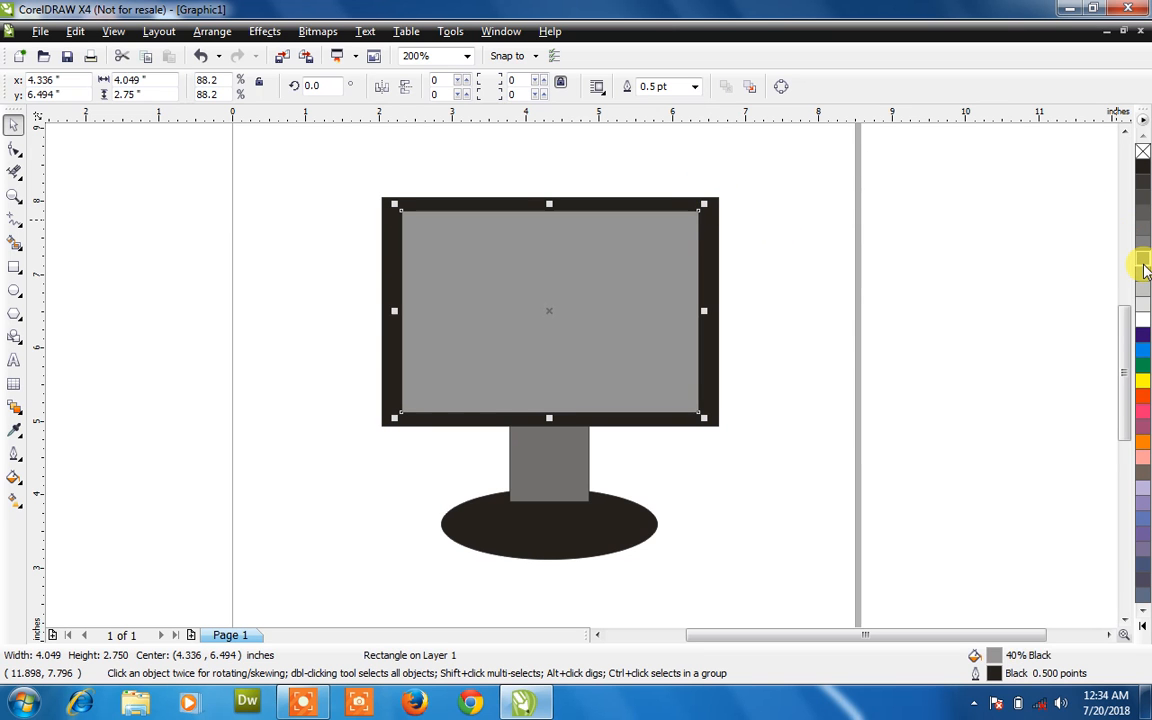
{"action": "left_click", "coordinate": [945, 312]}
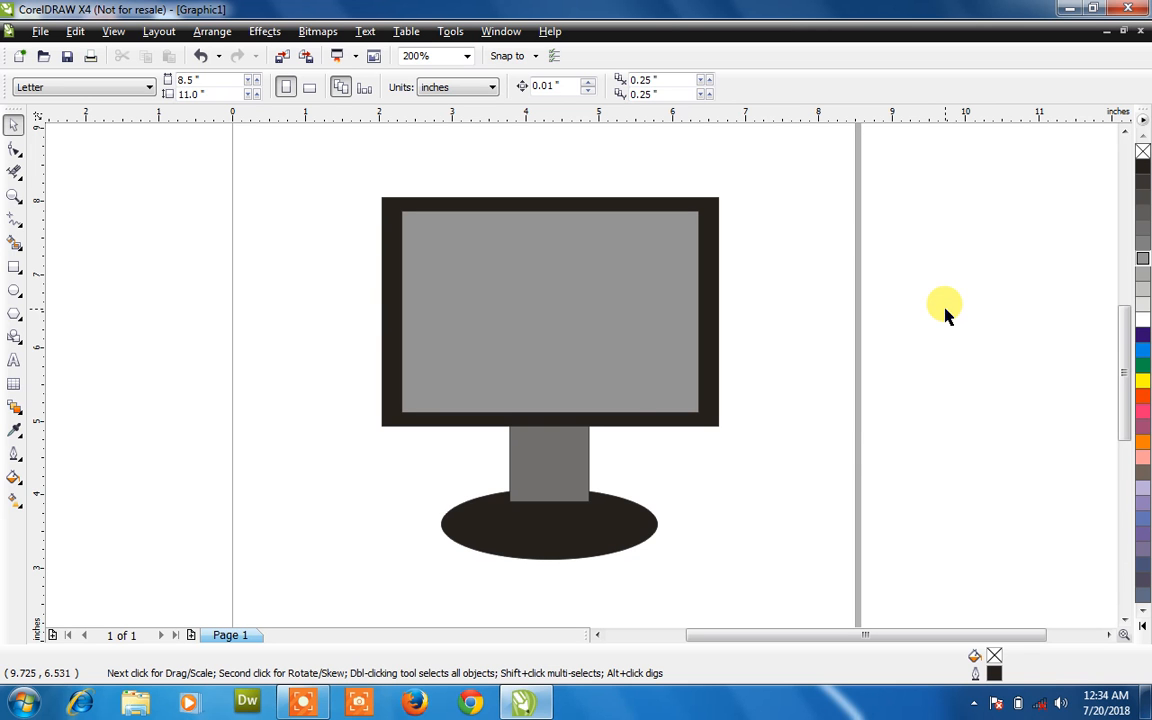
Raise the lower edge of the grey screen rectangle to make it about 2.54 inches high, leaving a thicker bezel below.
{"action": "left_click", "coordinate": [610, 395]}
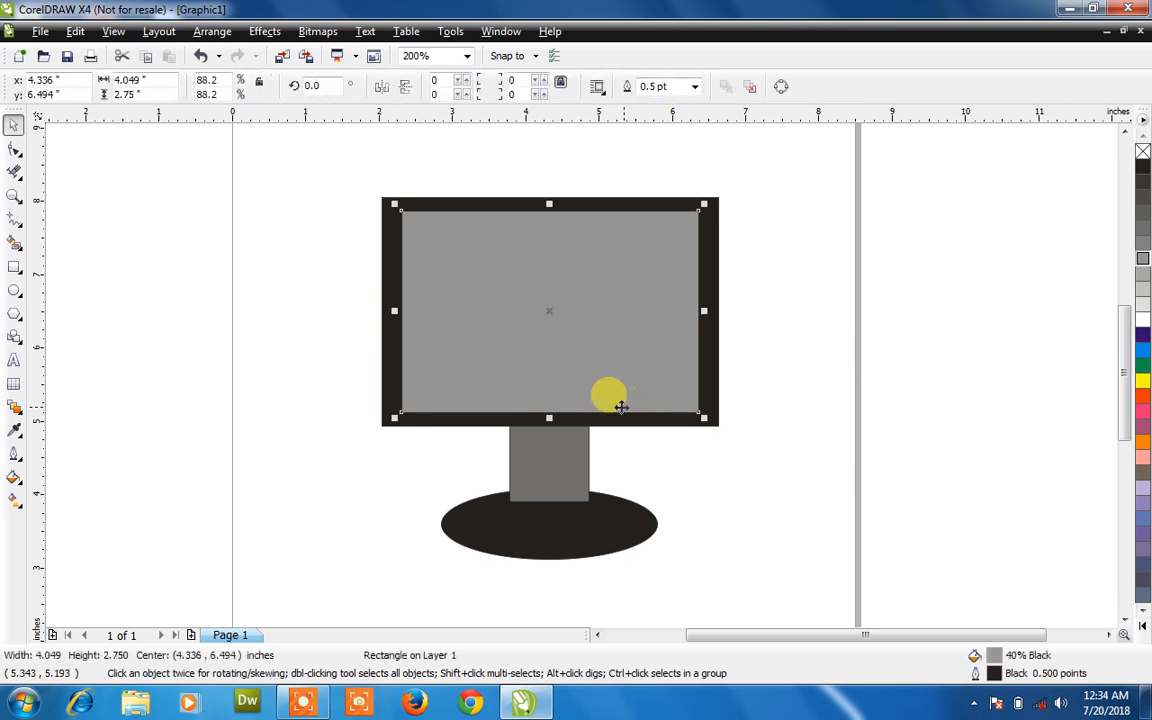
{"action": "left_click_drag", "start_coordinate": [548, 415], "coordinate": [549, 395]}
{"action": "left_click", "coordinate": [549, 395]}
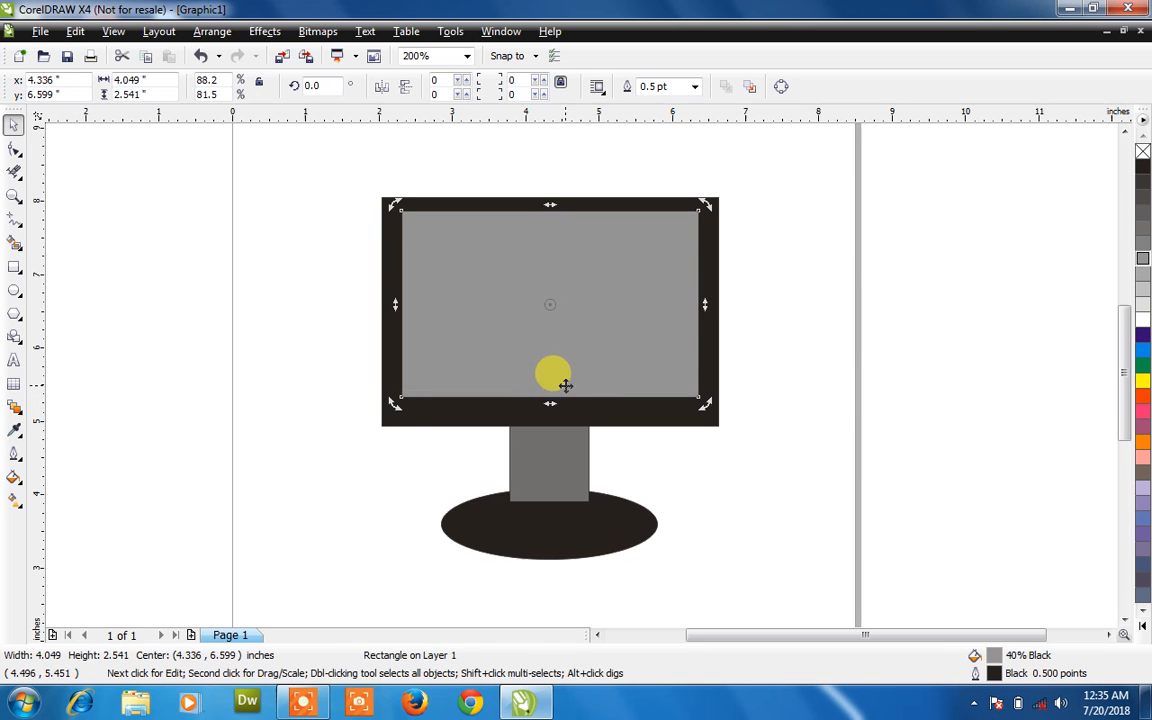
{"action": "left_click", "coordinate": [751, 378]}
{"action": "left_click", "coordinate": [565, 388]}
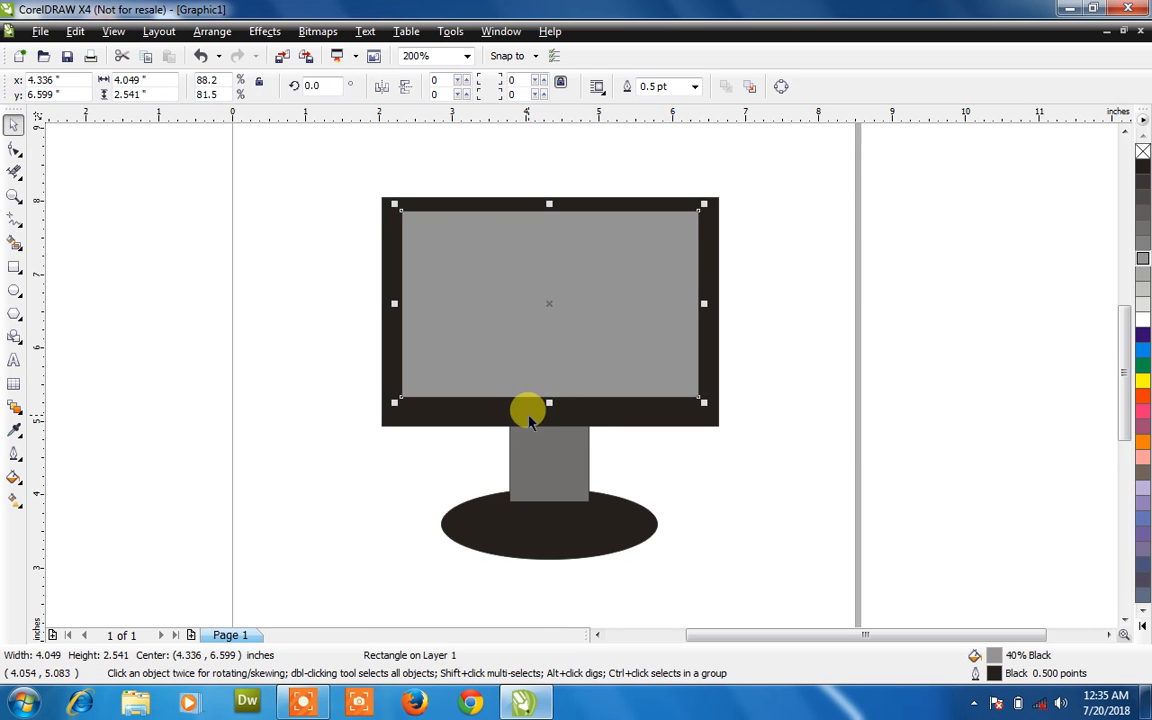
{"action": "mouse_move", "coordinate": [549, 400]}
{"action": "left_mouse_down"}
{"action": "mouse_move", "coordinate": [549, 383]}
{"action": "mouse_move", "coordinate": [549, 393]}
{"action": "mouse_move", "coordinate": [535, 386]}
{"action": "mouse_move", "coordinate": [545, 393]}
{"action": "left_mouse_up"}
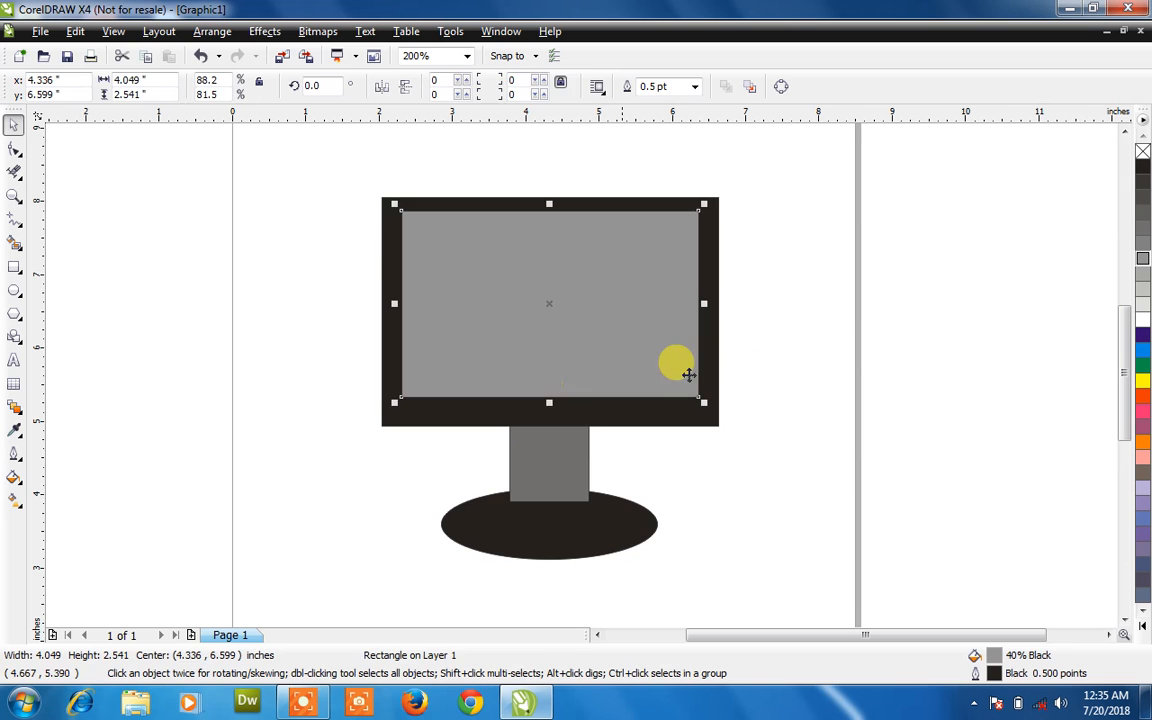
{"action": "left_click", "coordinate": [748, 375]}
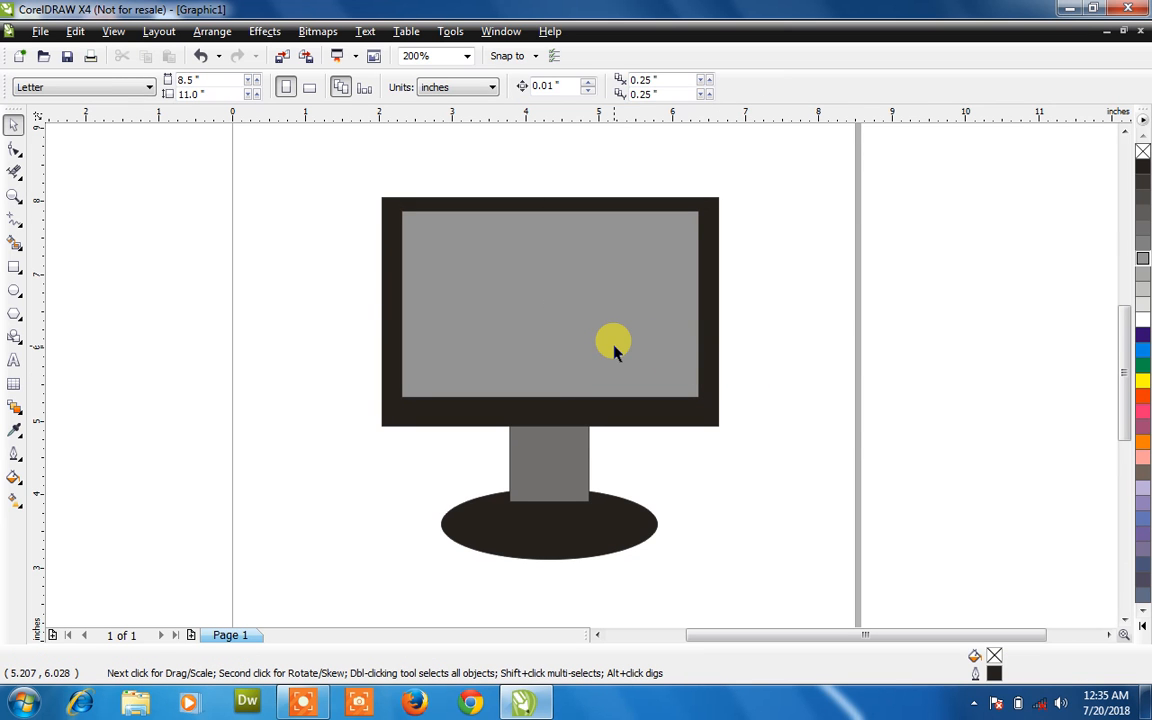
Draw a button rectangle about 0.36 by 0.16 inches, fill it with 60% black and place it on the bezel's lower-right part.
{"action": "left_click", "coordinate": [14, 267]}
{"action": "left_click_drag", "start_coordinate": [668, 447], "coordinate": [697, 458]}
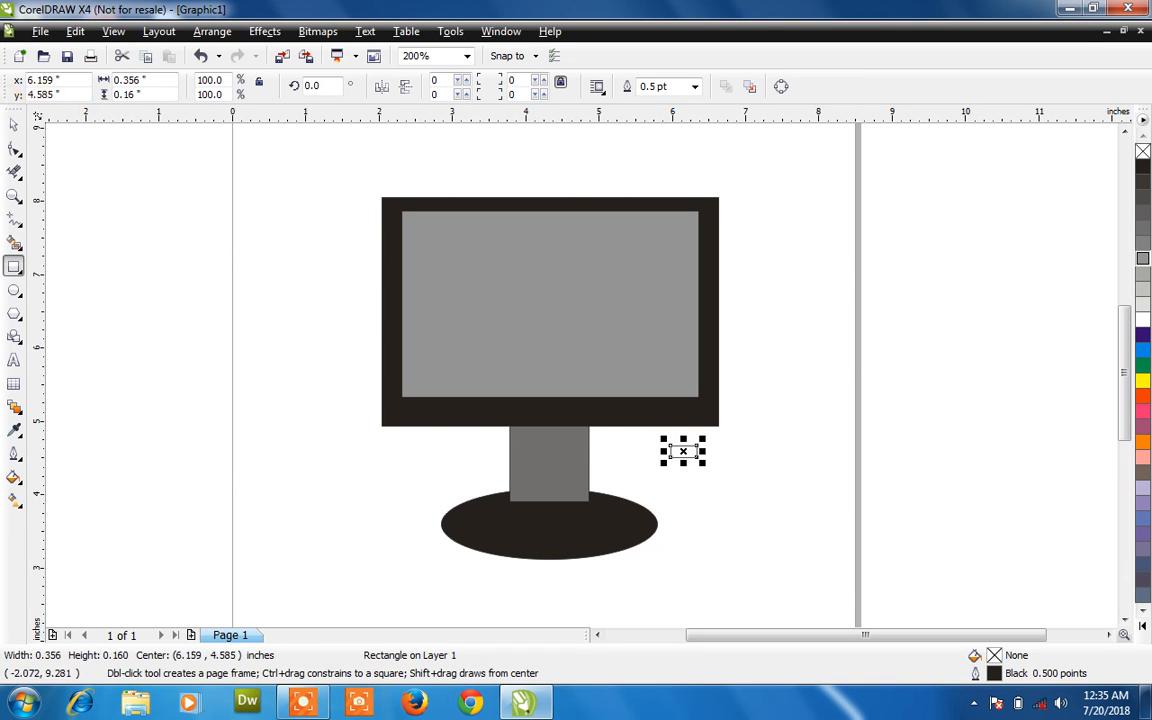
{"action": "left_click", "coordinate": [14, 124]}
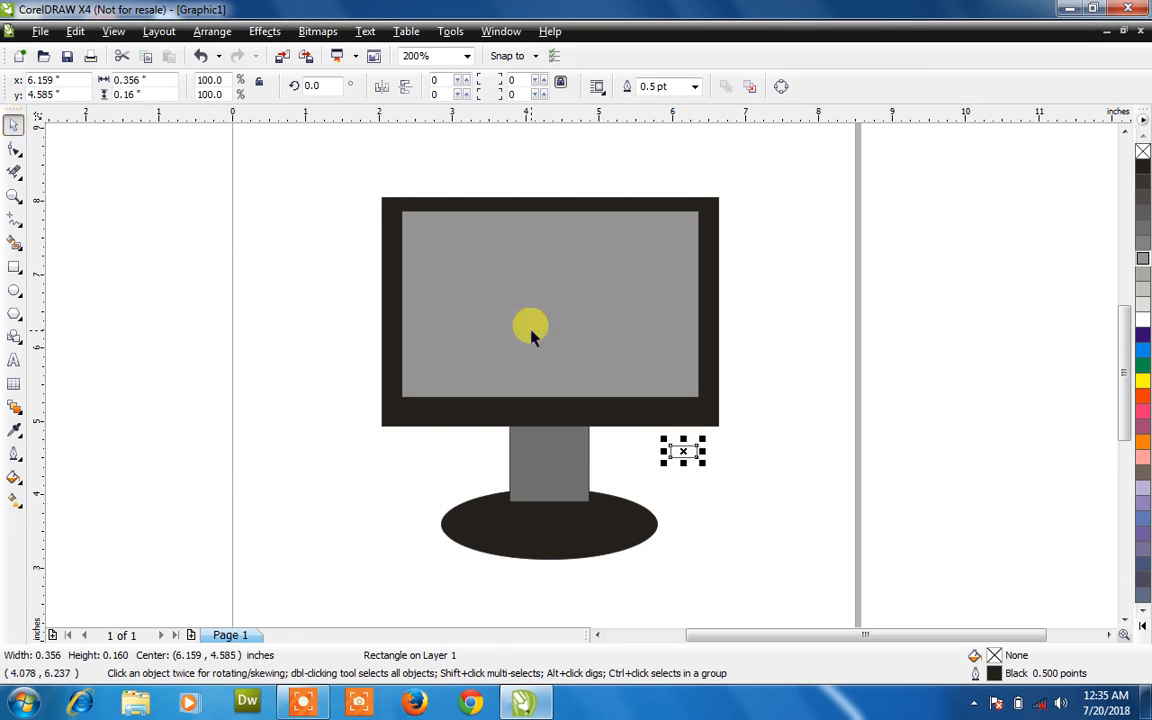
{"action": "left_click", "coordinate": [1143, 229]}
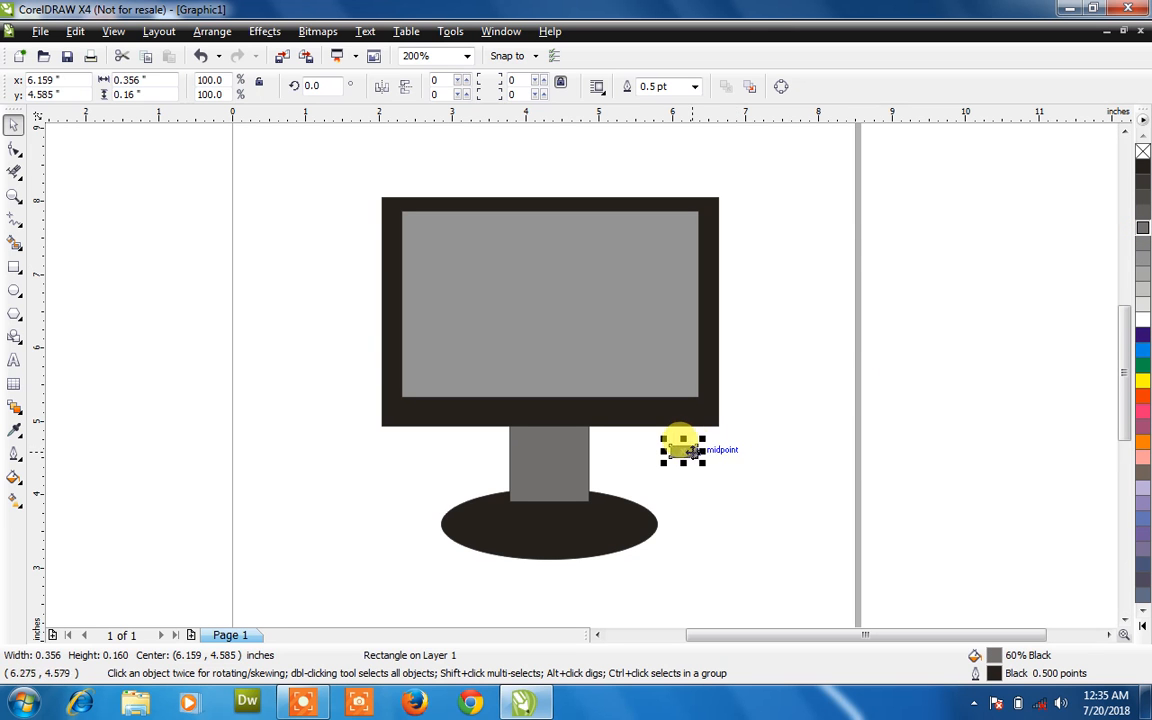
{"action": "left_click_drag", "start_coordinate": [688, 449], "coordinate": [674, 411]}
{"action": "left_click", "coordinate": [790, 483]}
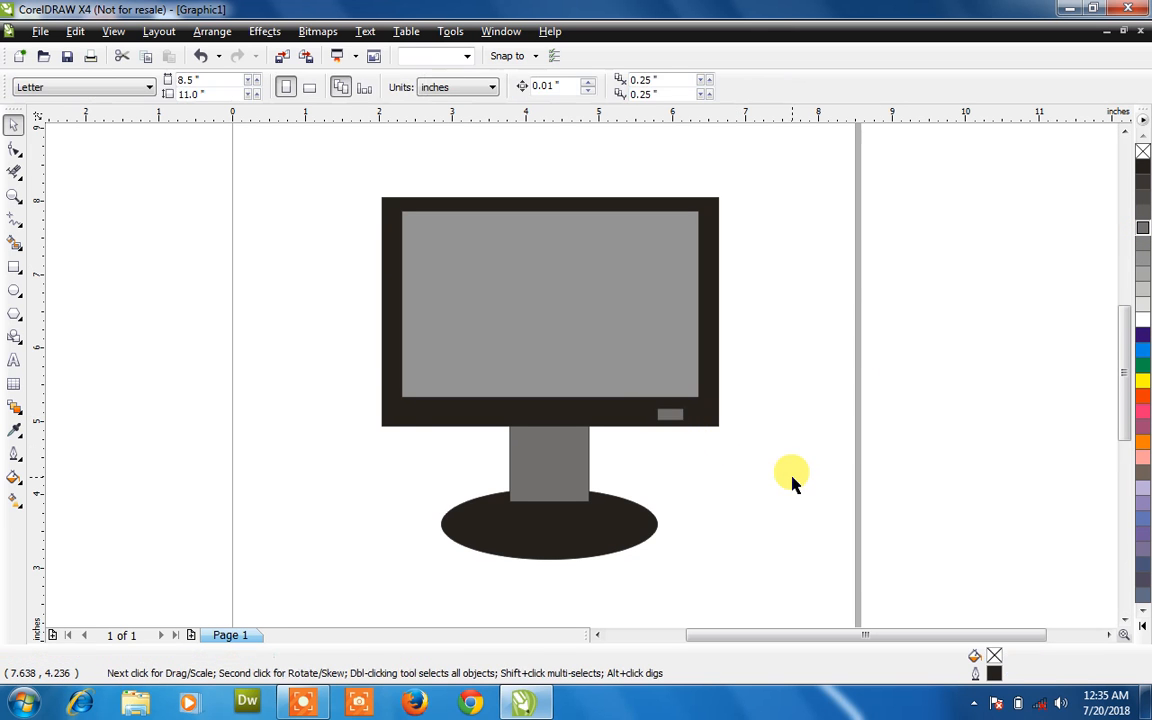
Make two copies of the grey button and place them side by side to its left on the lower bezel.
{"action": "left_click", "coordinate": [673, 414]}
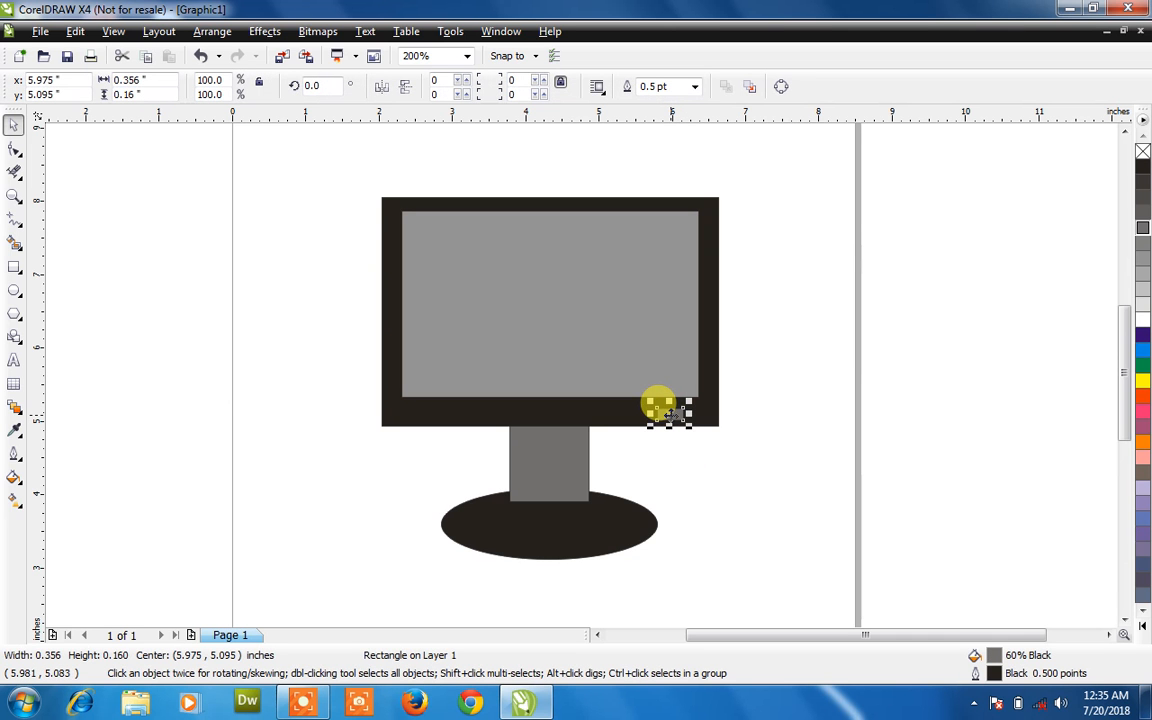
{"action": "key", "text": "ctrl+c"}
{"action": "left_click_drag", "start_coordinate": [673, 413], "coordinate": [594, 413]}
{"action": "left_click", "coordinate": [704, 481]}
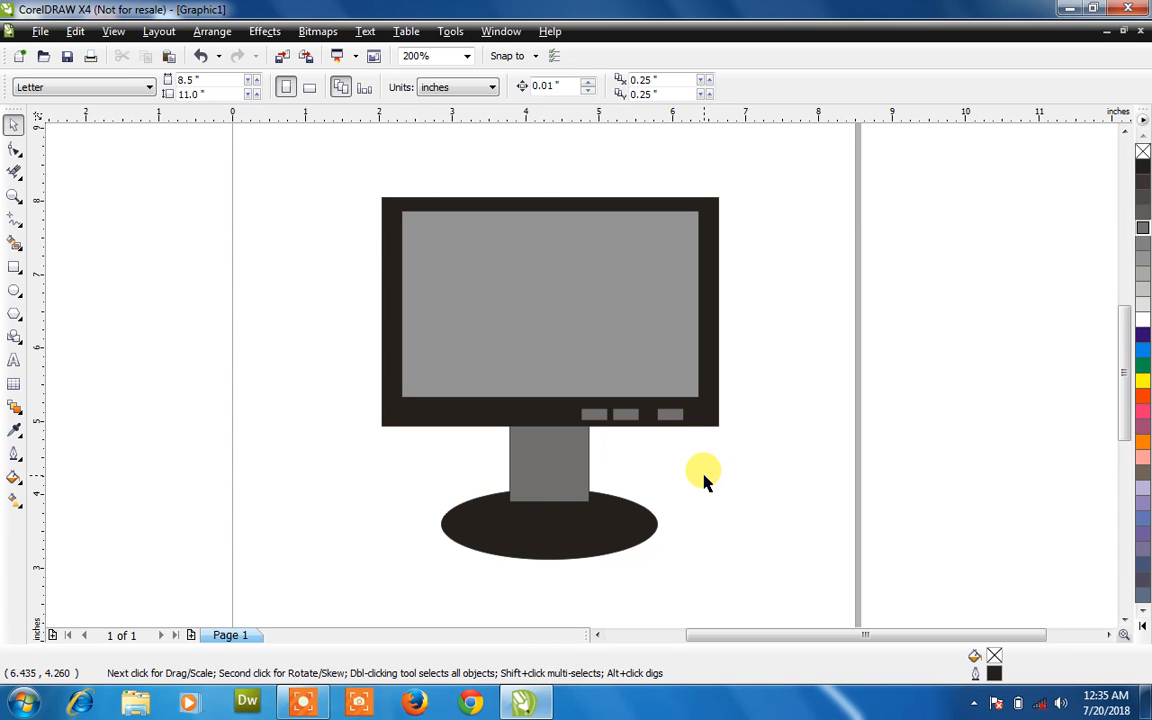
Import the Penguins picture from Sample Pictures and place it over the monitor.
{"action": "key", "text": "ctrl+i"}
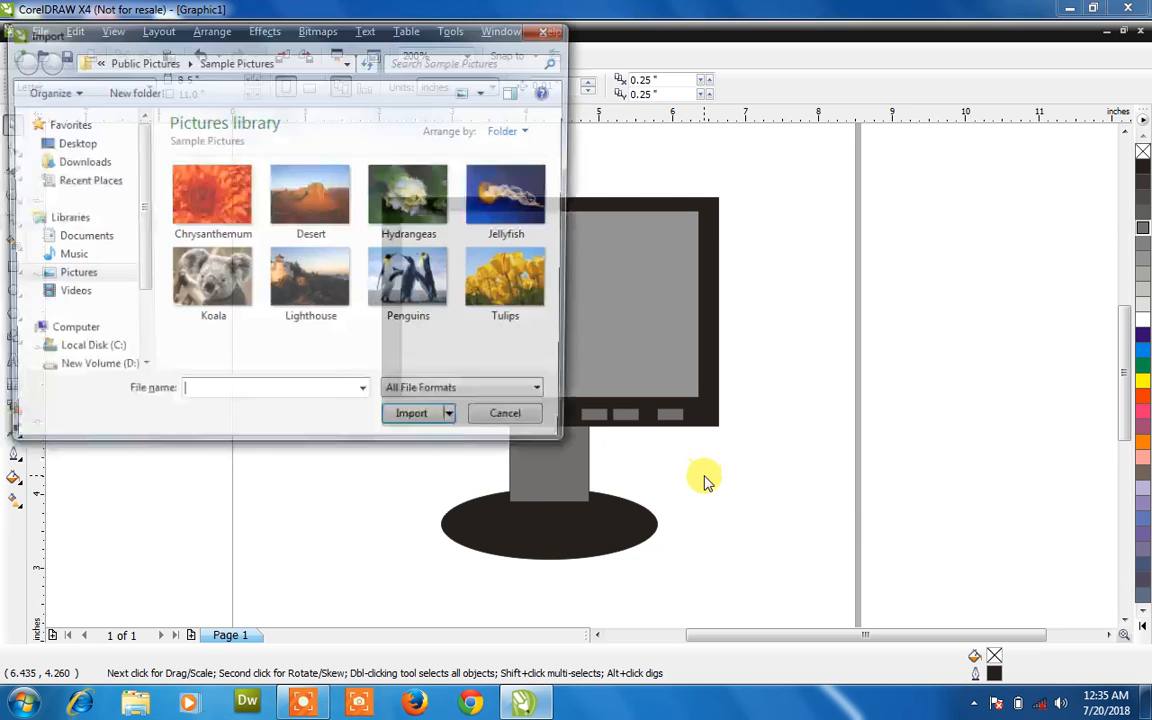
{"action": "double_click", "coordinate": [411, 270]}
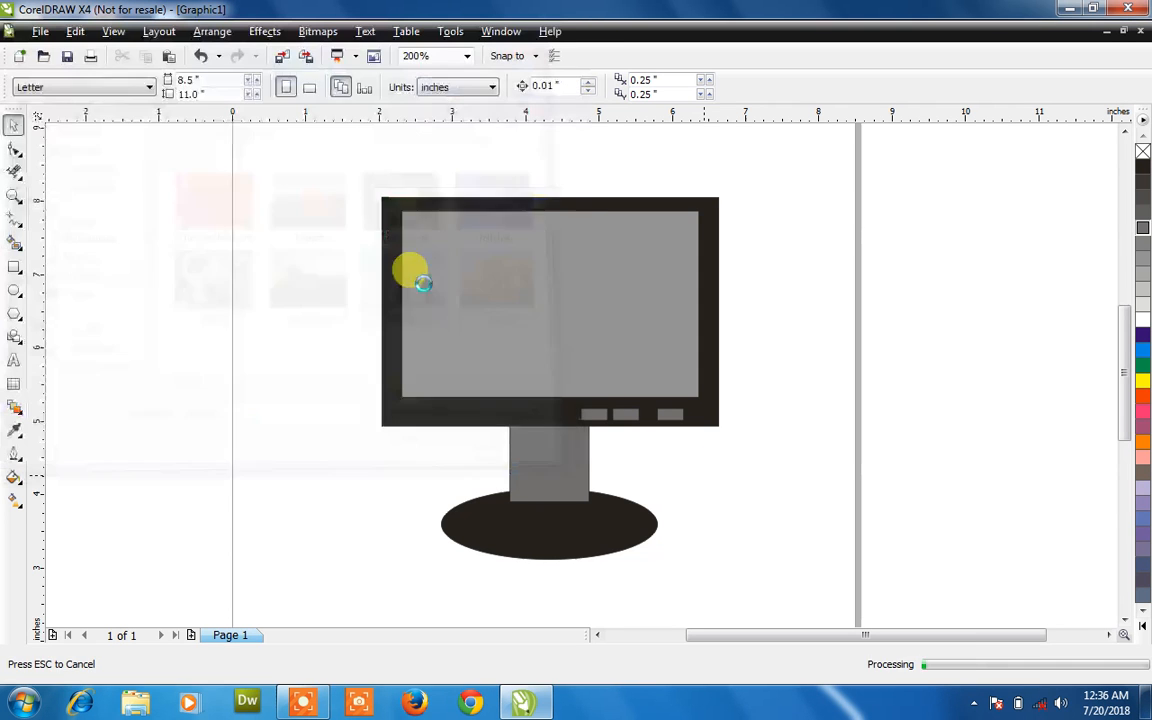
{"action": "left_click", "coordinate": [487, 276]}
{"action": "left_click_drag", "start_coordinate": [476, 262], "coordinate": [870, 563]}
Resize the penguin picture to about 4.04 by 2.41 inches so it fits the grey screen, leaving nothing selected.
{"action": "left_click_drag", "start_coordinate": [962, 609], "coordinate": [496, 258]}
{"action": "left_click_drag", "start_coordinate": [600, 516], "coordinate": [585, 391]}
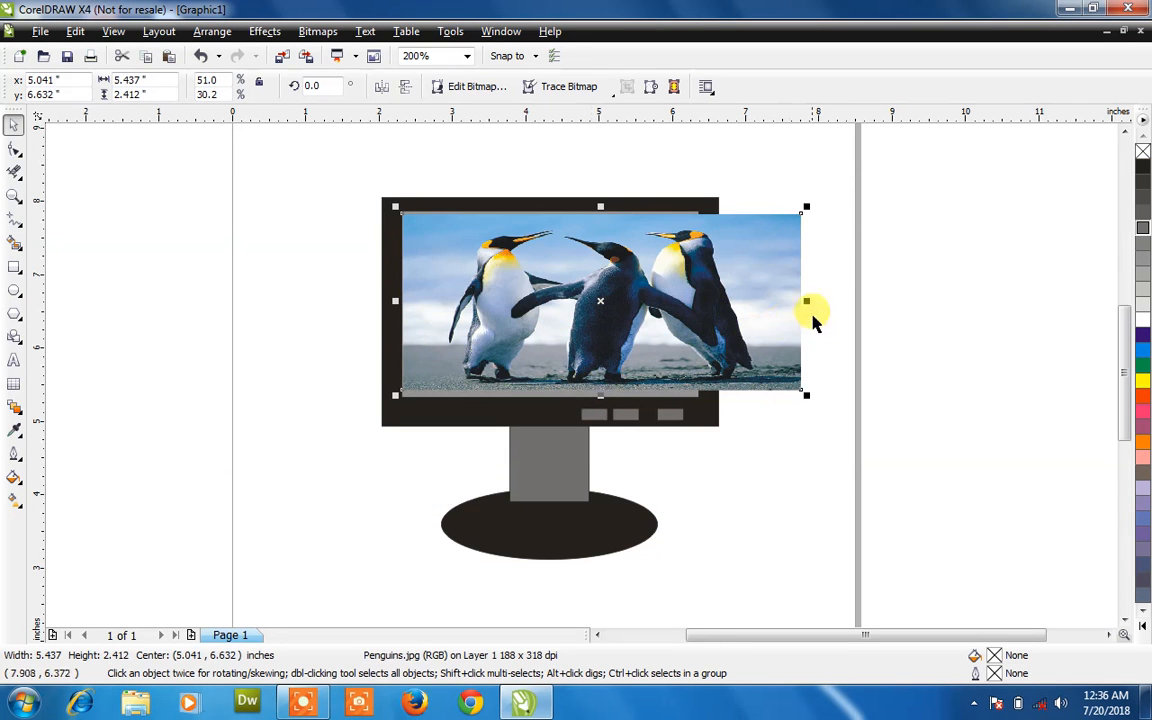
{"action": "left_click_drag", "start_coordinate": [800, 299], "coordinate": [702, 270]}
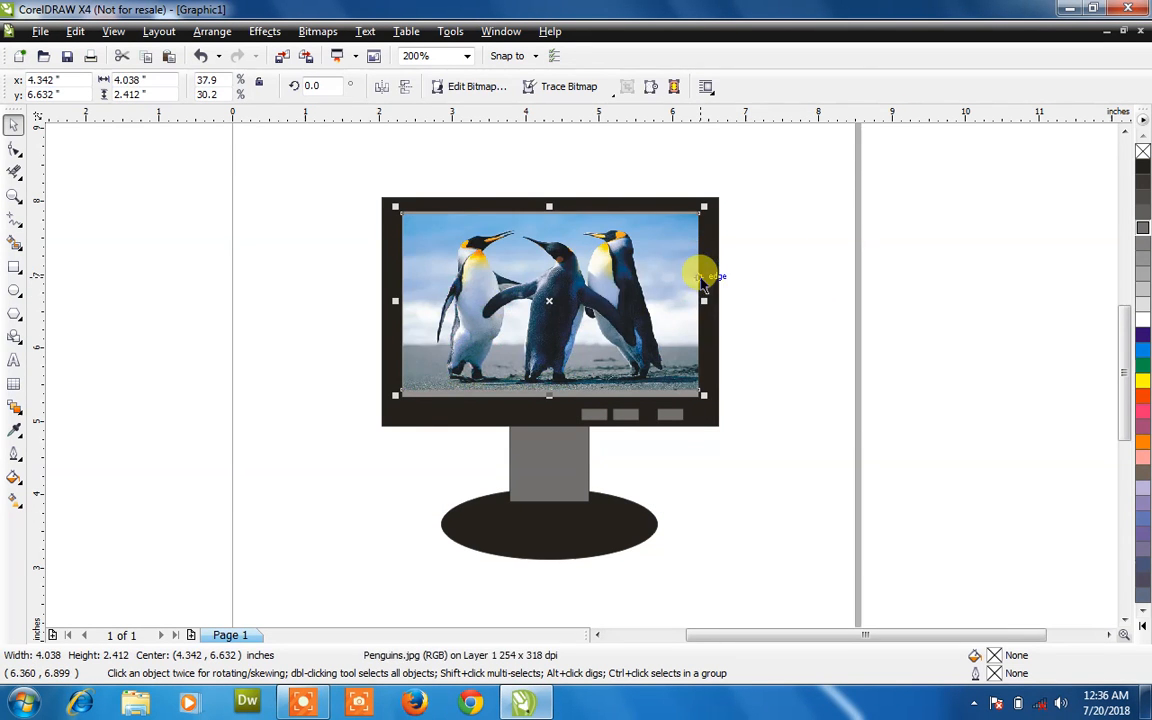
{"action": "left_click", "coordinate": [767, 286]}
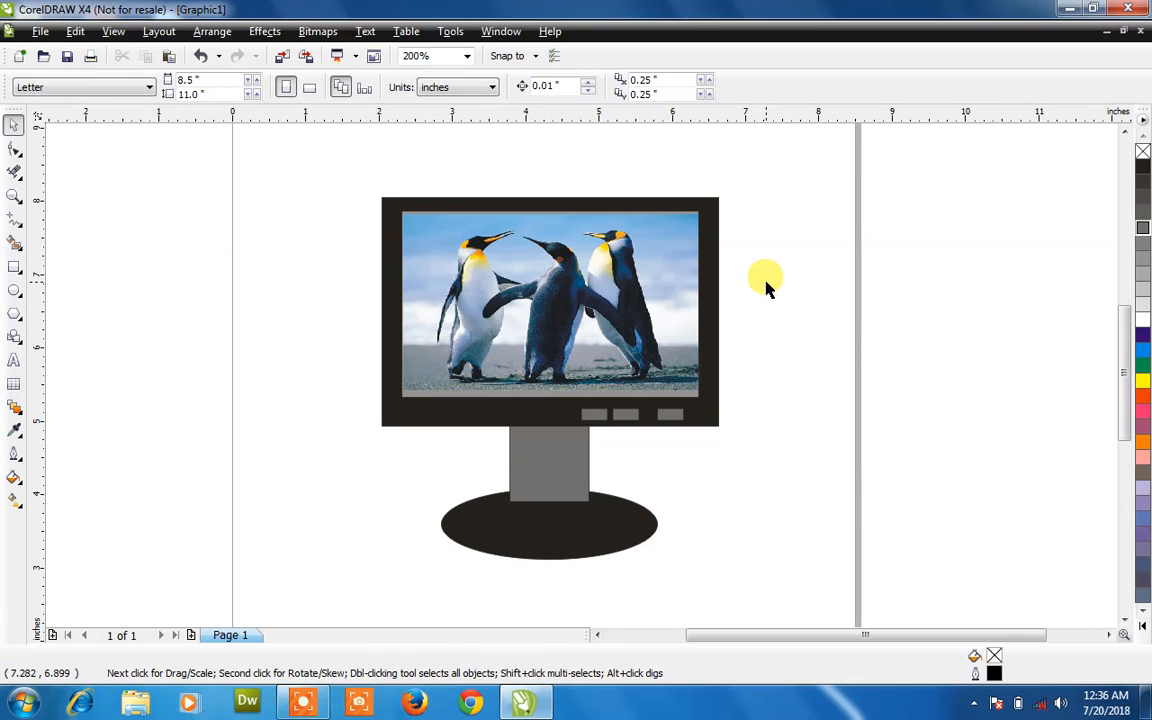
Move the grey stand and the black base ellipse up toward the monitor, centring the ellipse at about 4.32, 4.08 inches.
{"action": "left_click", "coordinate": [533, 436]}
{"action": "mouse_move", "coordinate": [548, 508]}
{"action": "left_mouse_down"}
{"action": "mouse_move", "coordinate": [534, 466]}
{"action": "mouse_move", "coordinate": [541, 516]}
{"action": "mouse_move", "coordinate": [538, 491]}
{"action": "mouse_move", "coordinate": [549, 492]}
{"action": "left_mouse_up"}
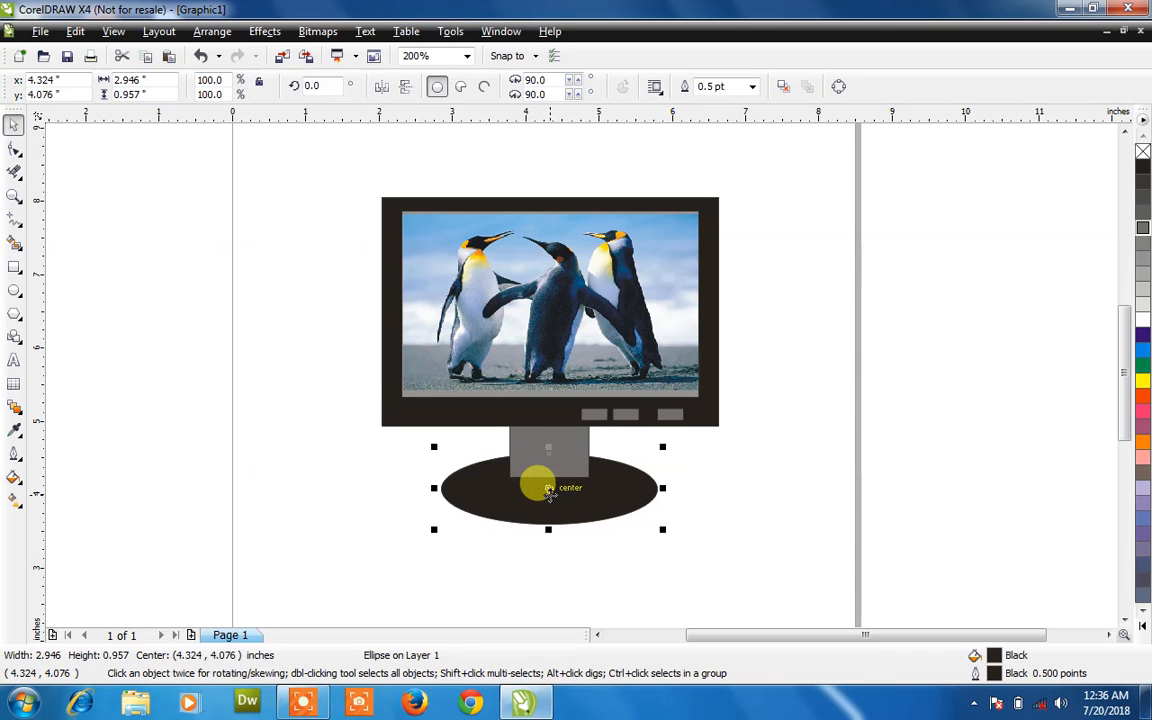
{"action": "left_click", "coordinate": [632, 583]}
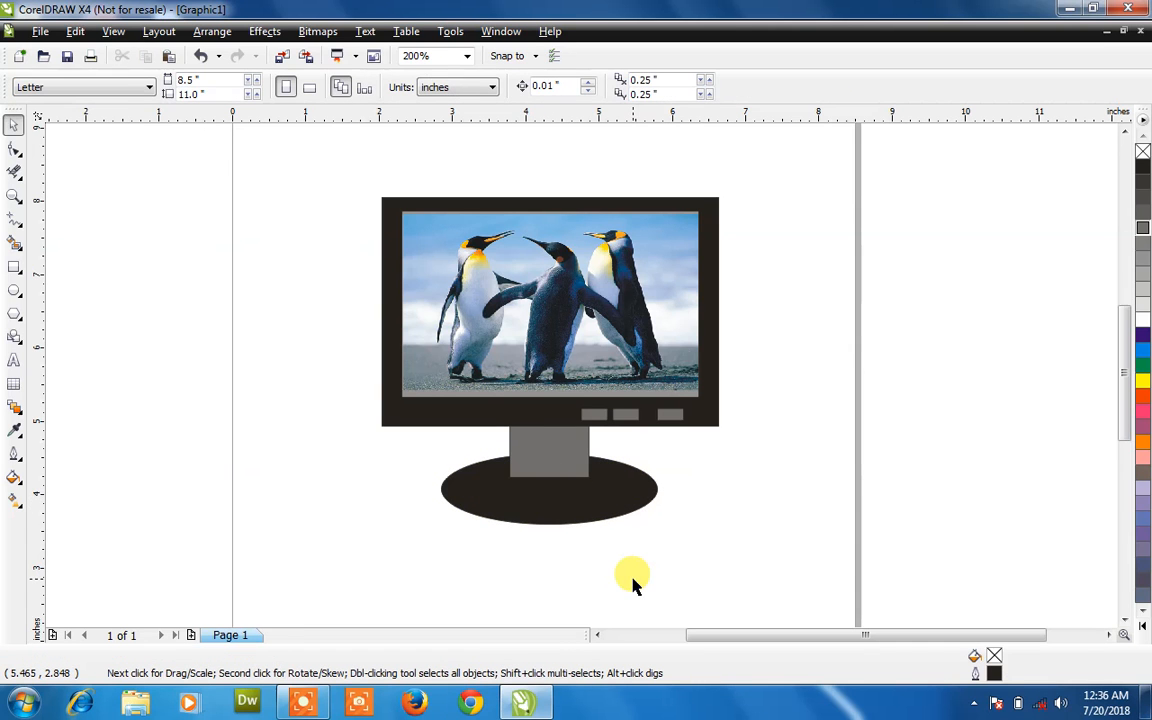